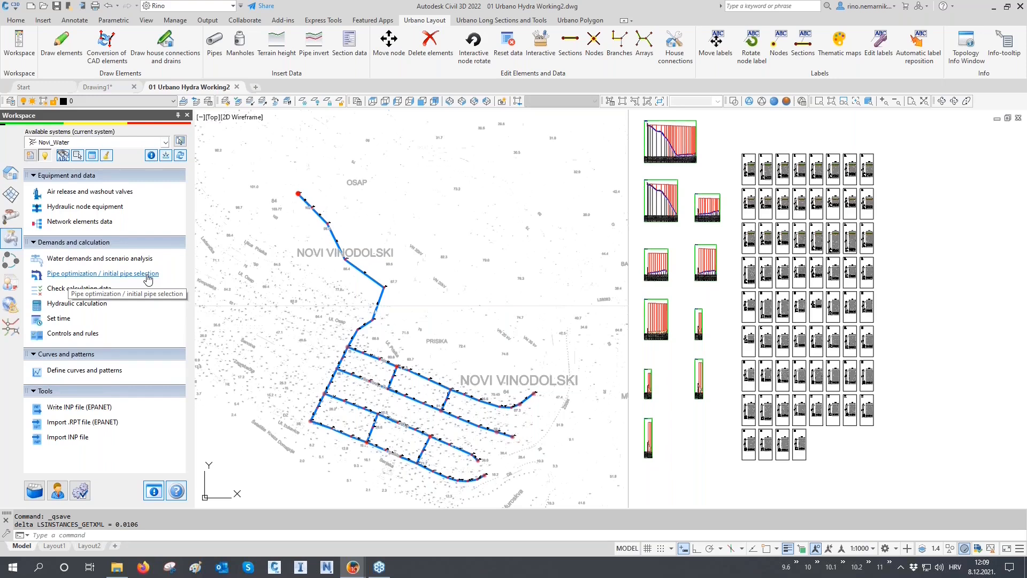
# - Regenerate the drawing and open the pipe optimization / initial pipe selection tool for the water network
pyautogui.click(260, 270)
pyautogui.write('RE')
pyautogui.press('Return')
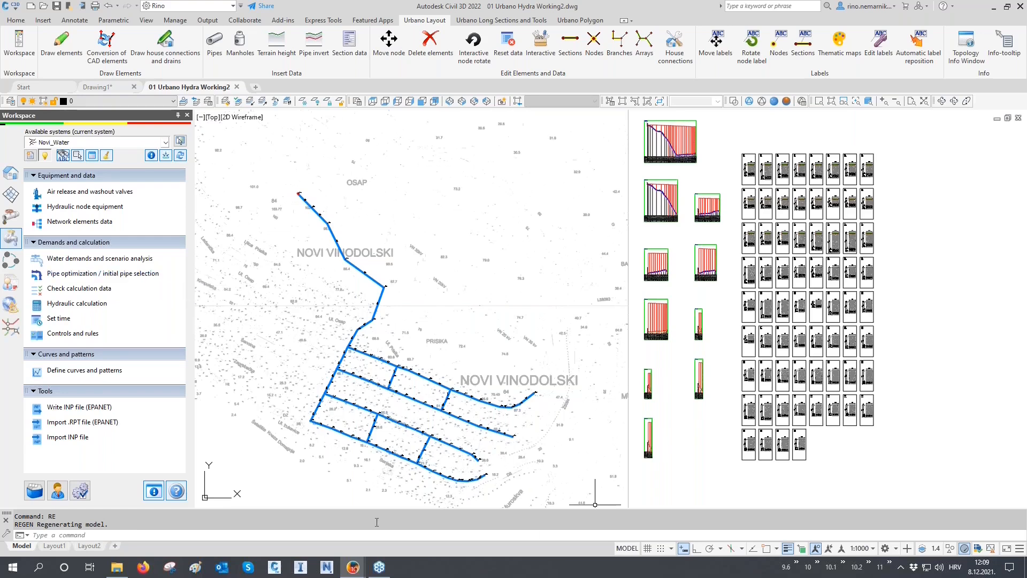
pyautogui.click(101, 273)
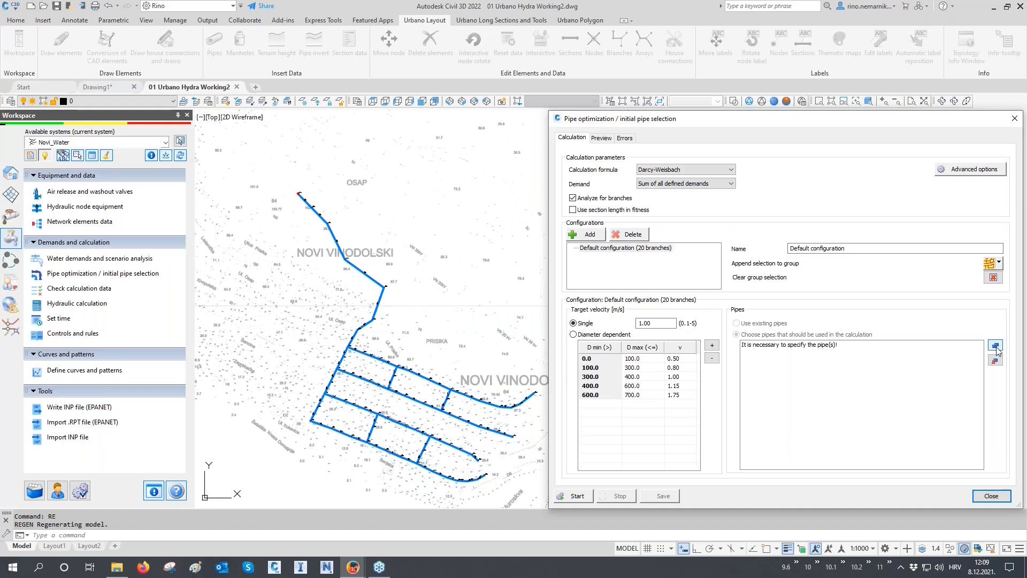
# - Add a new optimization configuration and name it "Transport pipeline"
pyautogui.moveTo(669, 324); pyautogui.dragTo(613, 324)
pyautogui.click(594, 238)
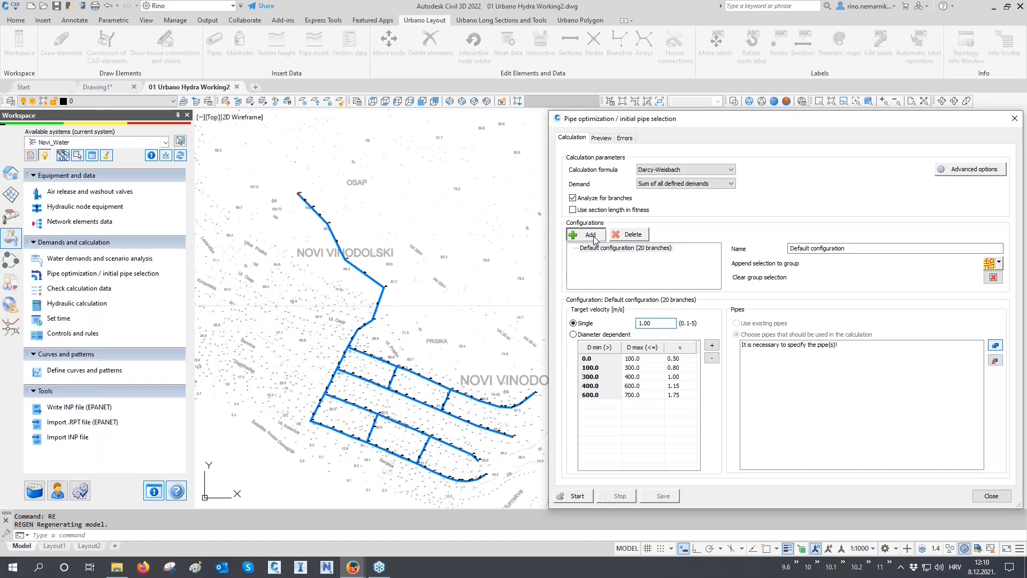
pyautogui.press('Tab')
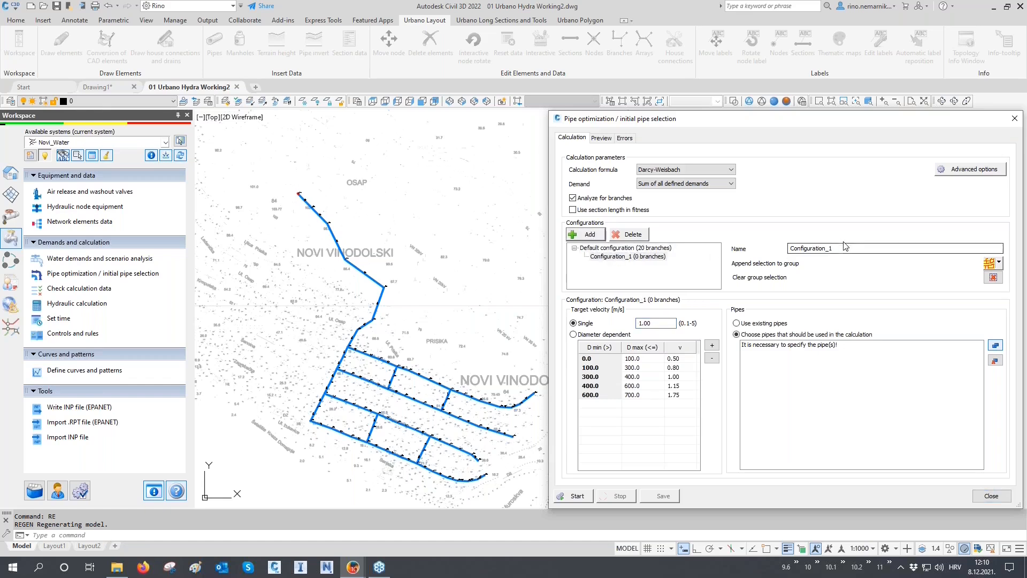
pyautogui.write('T')
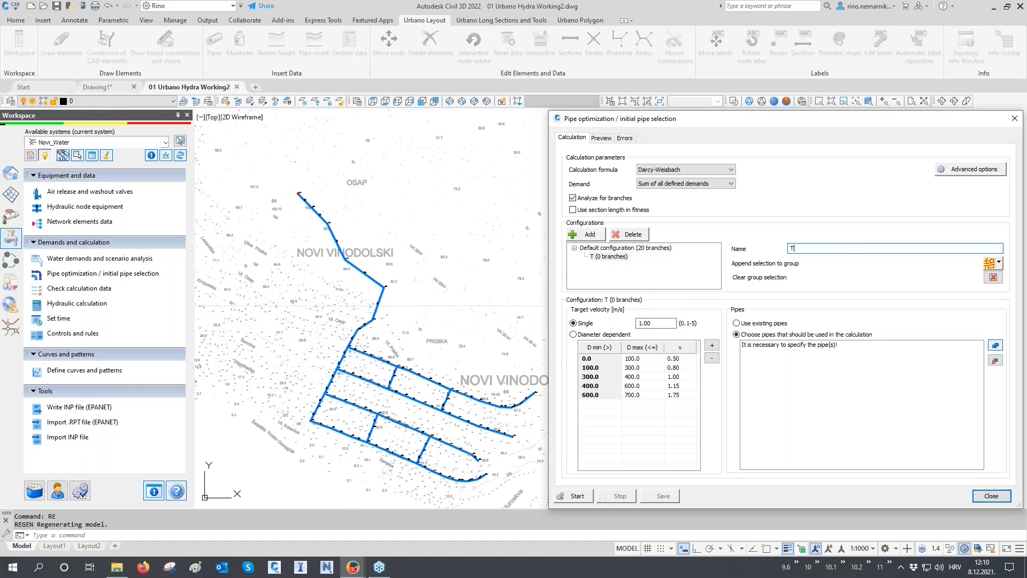
pyautogui.write('ransport ')
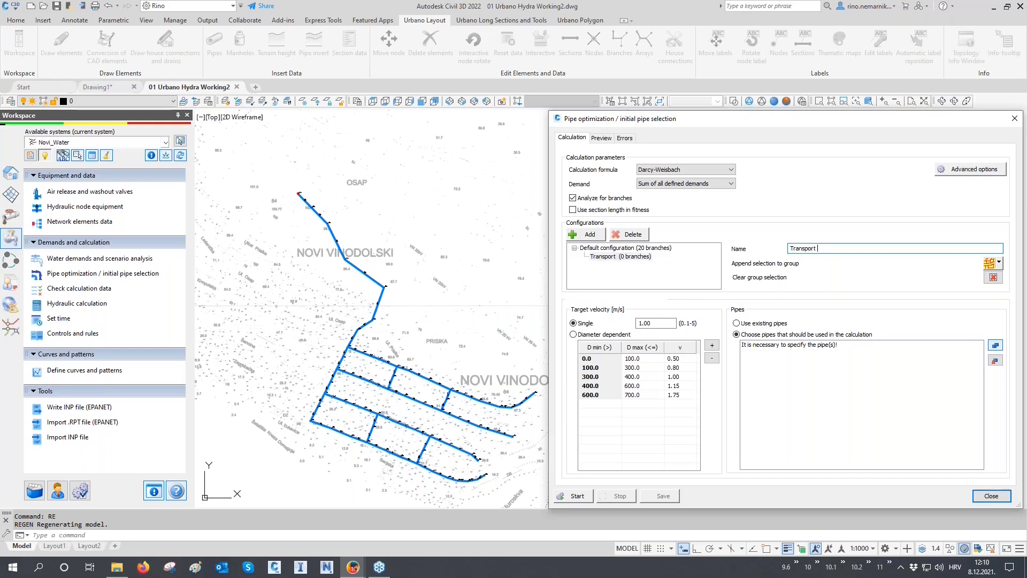
pyautogui.write('pipeline')
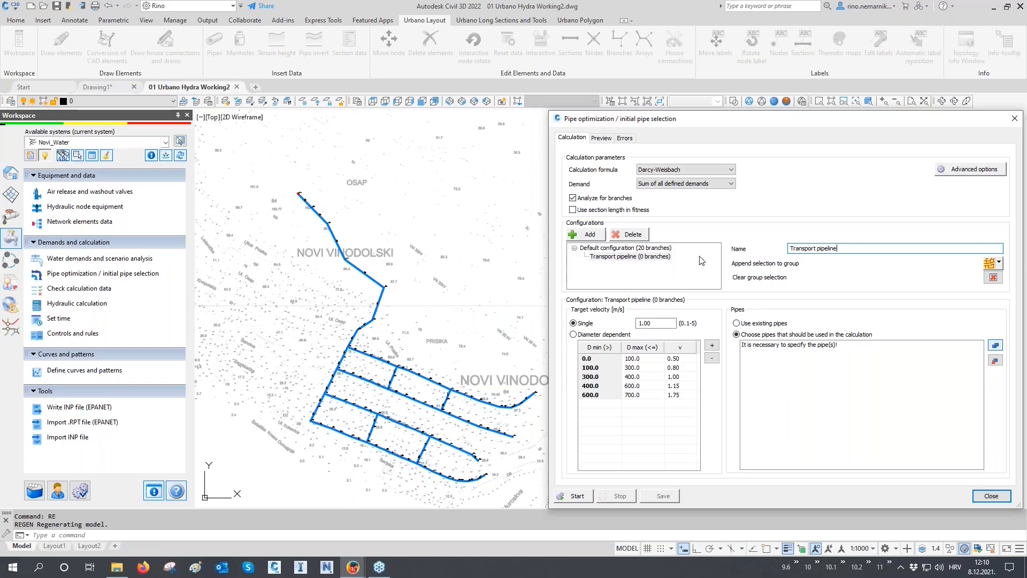
# - Append the main supply line's branches to the Transport pipeline configuration using array selection
pyautogui.click(998, 264)
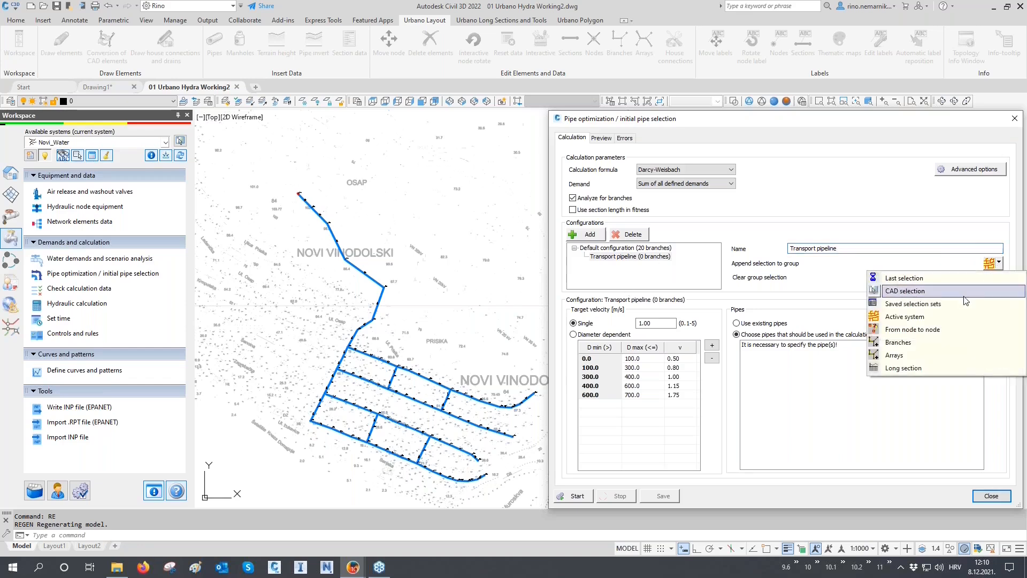
pyautogui.click(910, 358)
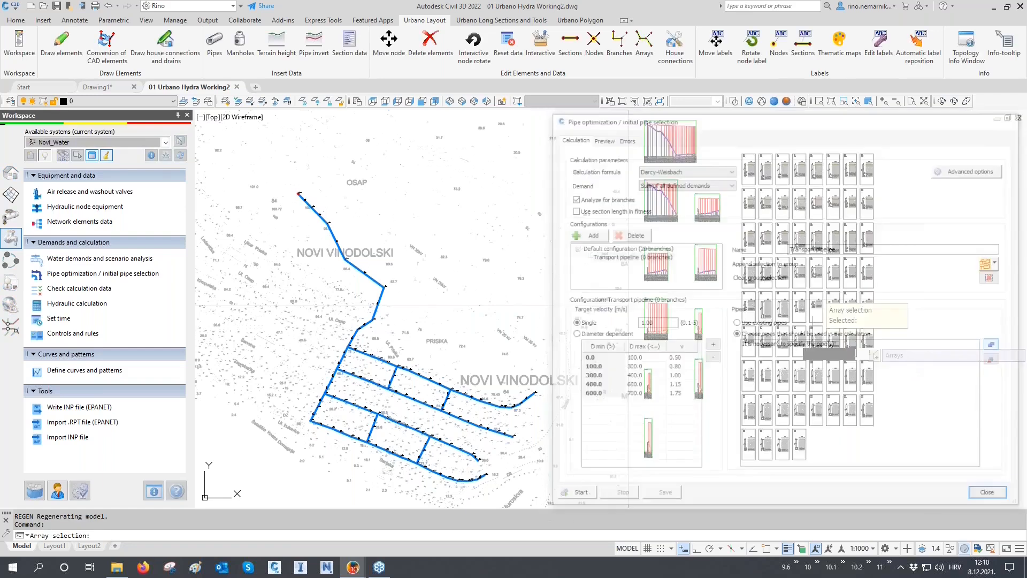
pyautogui.press('Return')
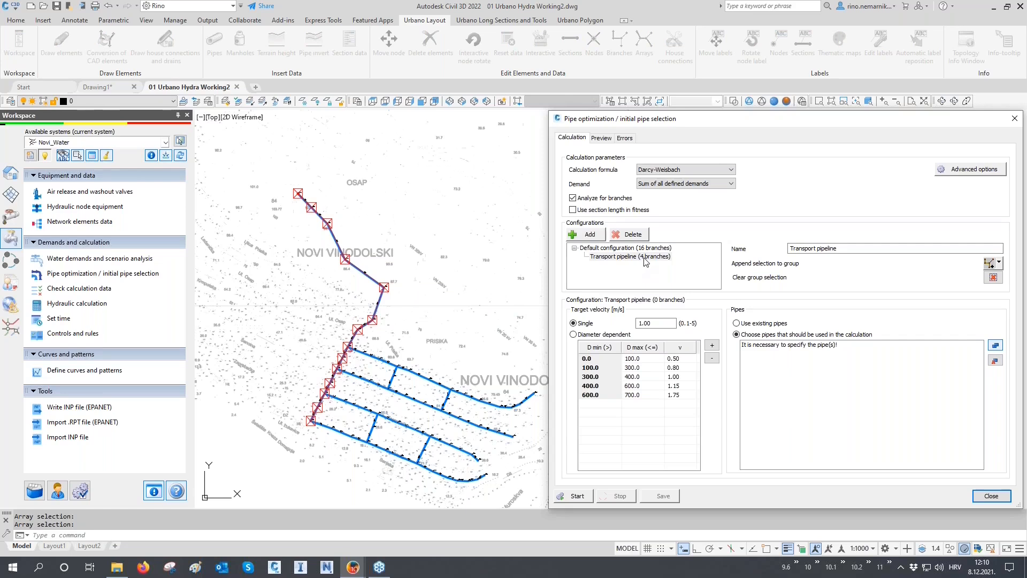
# - Add a second optimization configuration and name it "Distribution network"
pyautogui.click(588, 235)
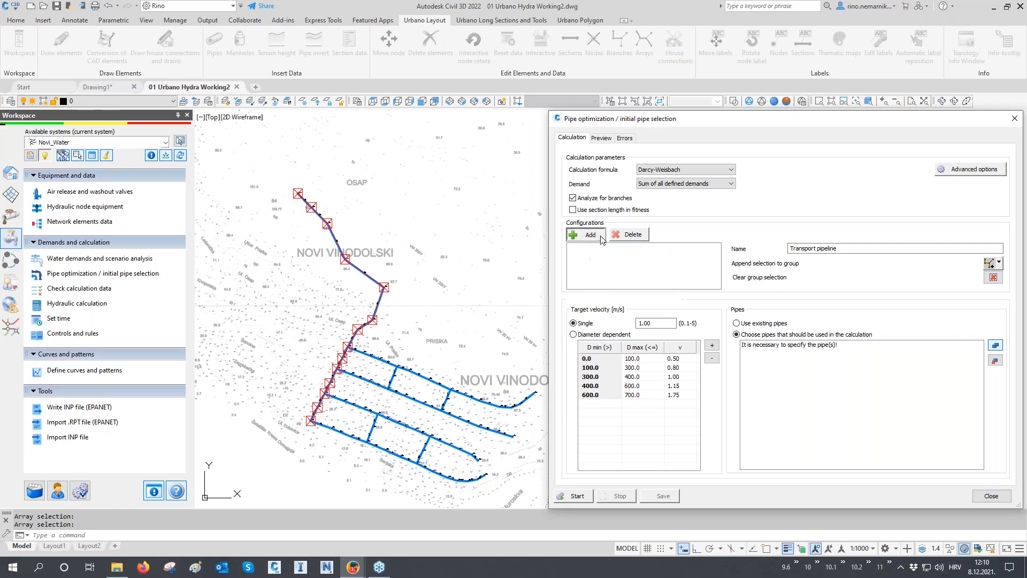
pyautogui.moveTo(839, 248); pyautogui.dragTo(738, 249)
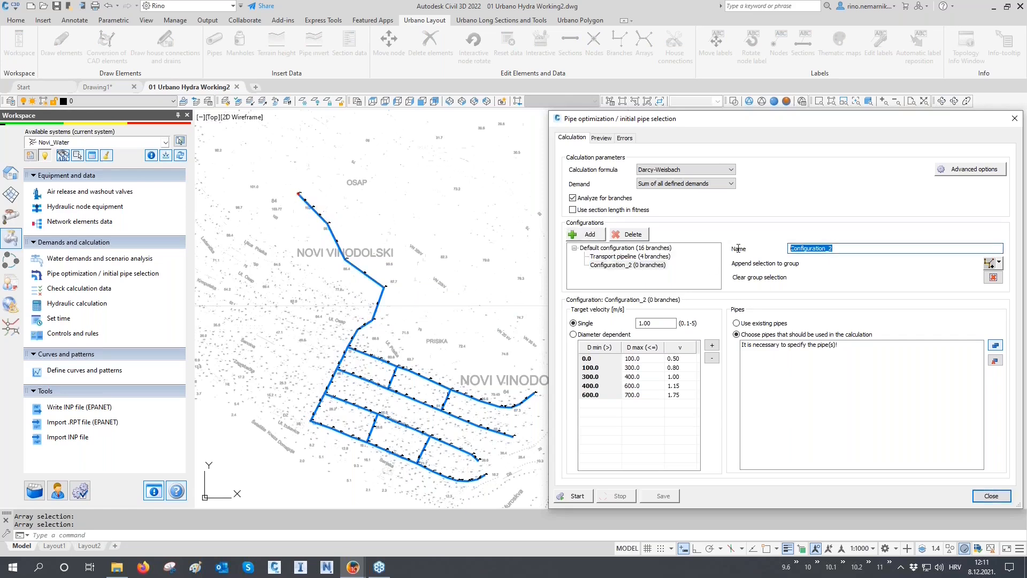
pyautogui.write('D')
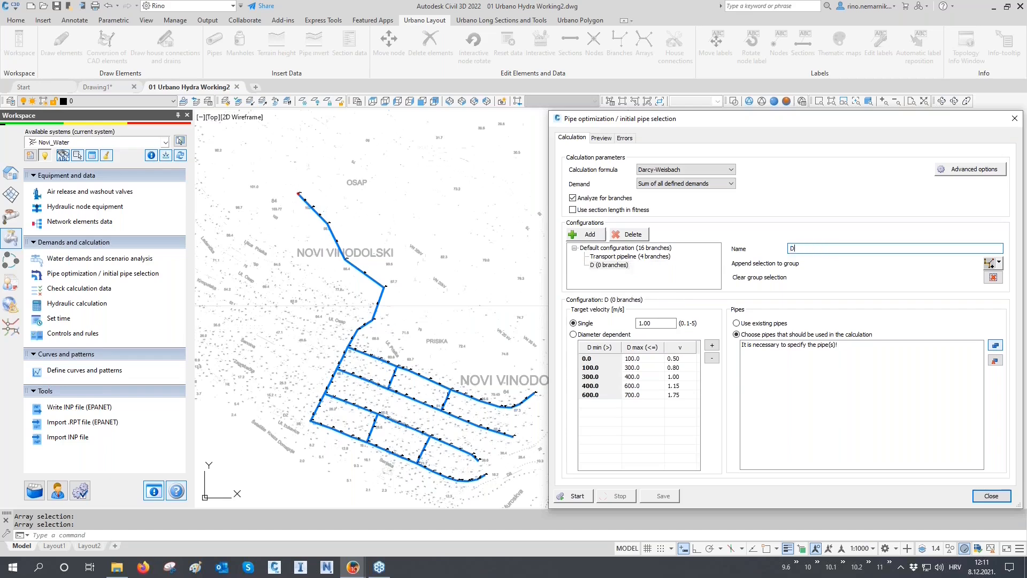
pyautogui.write('istribution network')
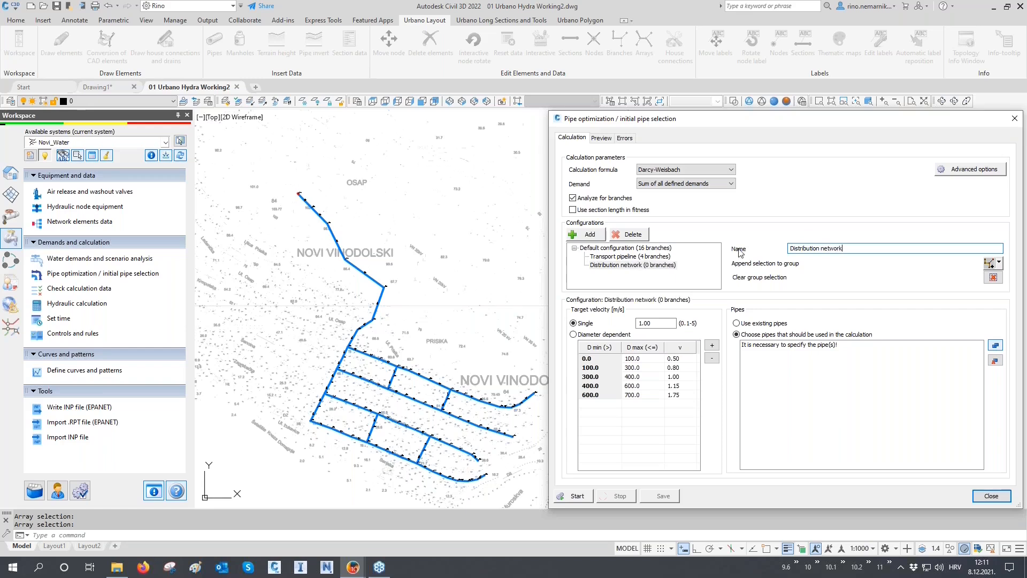
# - Append all street branches off the main line to the Distribution network configuration using array selection
pyautogui.click(989, 263)
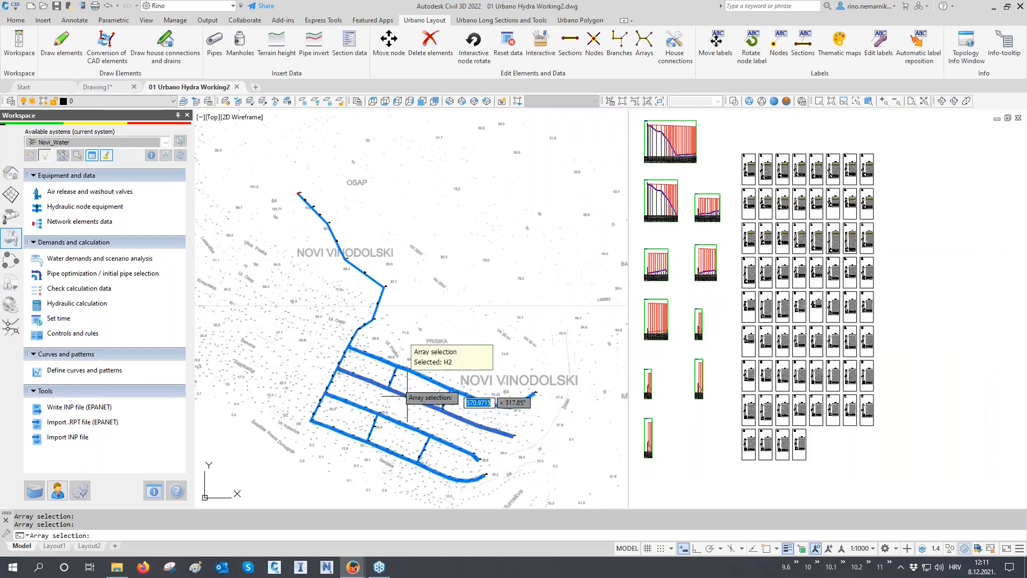
pyautogui.click(379, 430)
pyautogui.click(415, 448)
pyautogui.rightClick(414, 448)
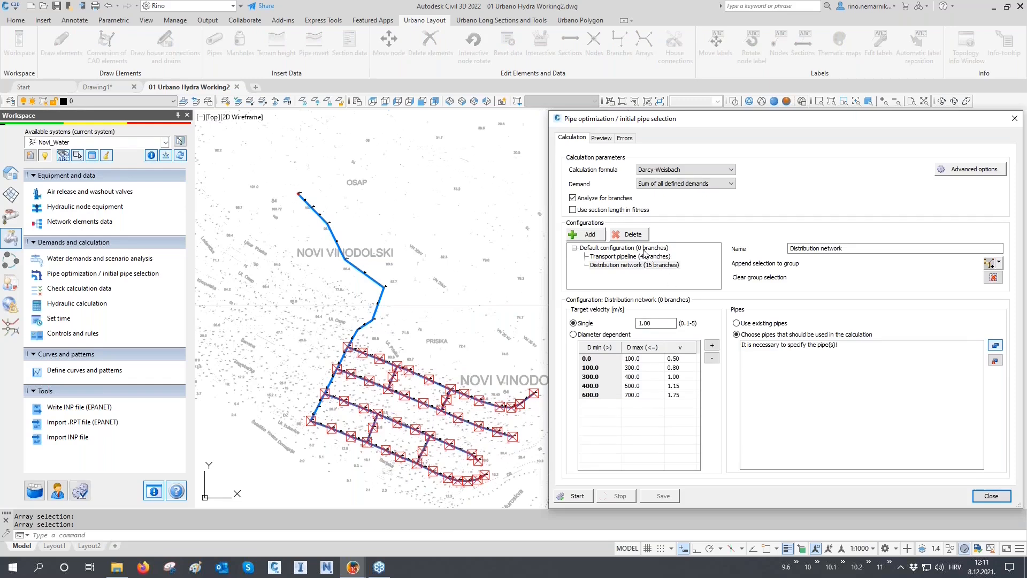
# - Set the single target velocity to 0.9 m/s for Transport pipeline and 0.6 m/s for Distribution network
pyautogui.click(625, 257)
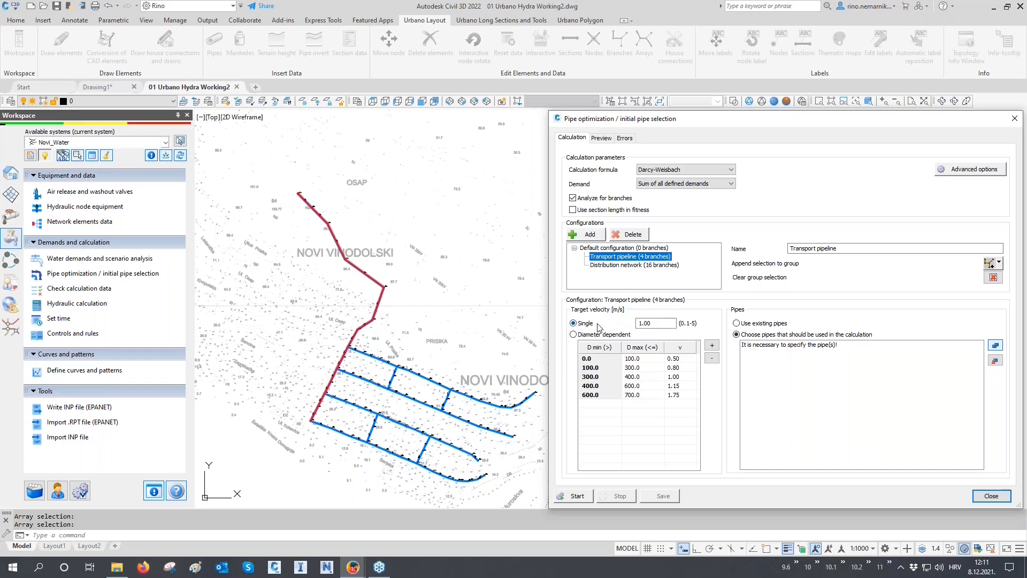
pyautogui.doubleClick(645, 324)
pyautogui.write('0')
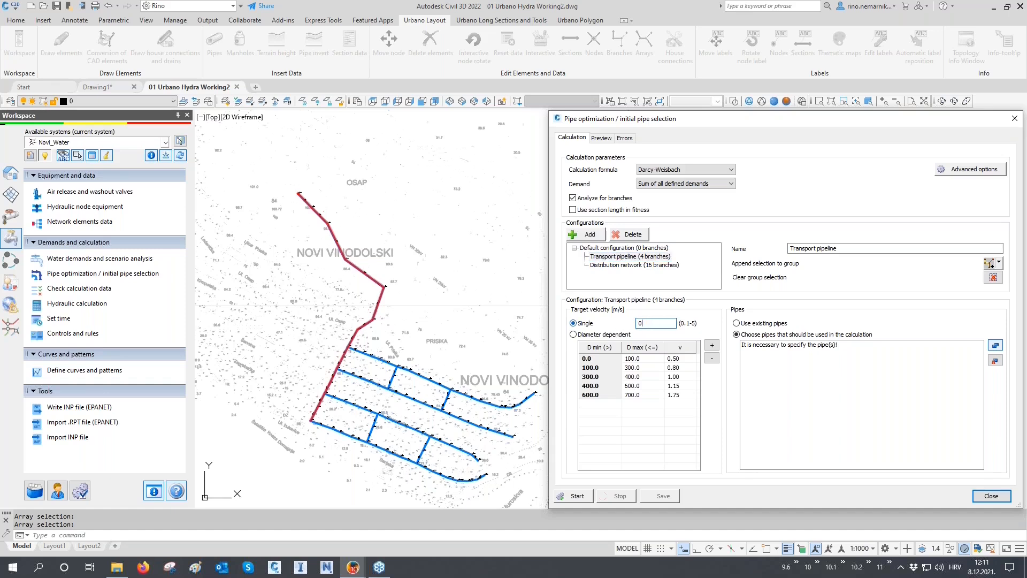
pyautogui.write('.9')
pyautogui.click(635, 265)
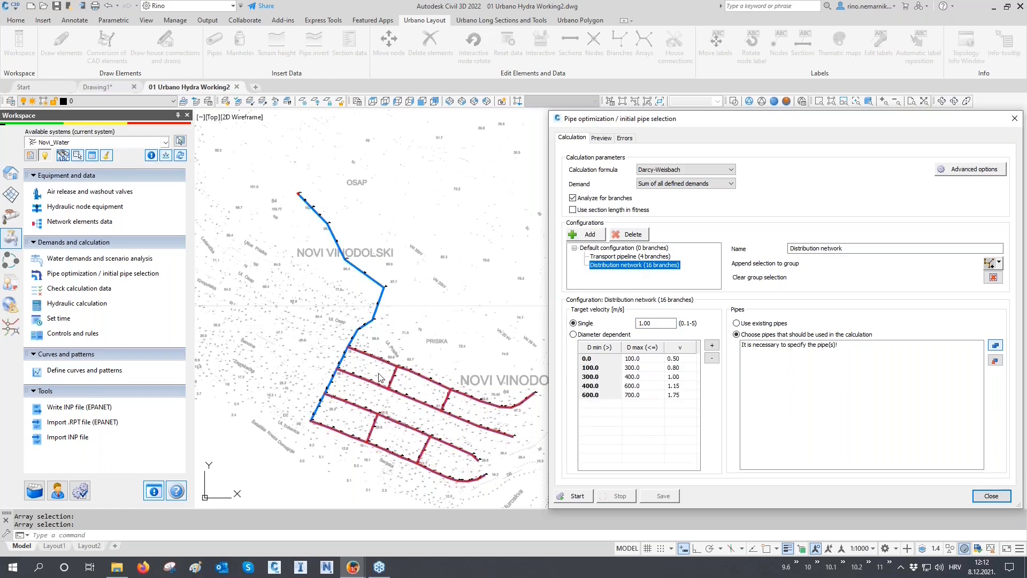
pyautogui.moveTo(665, 324); pyautogui.dragTo(612, 324)
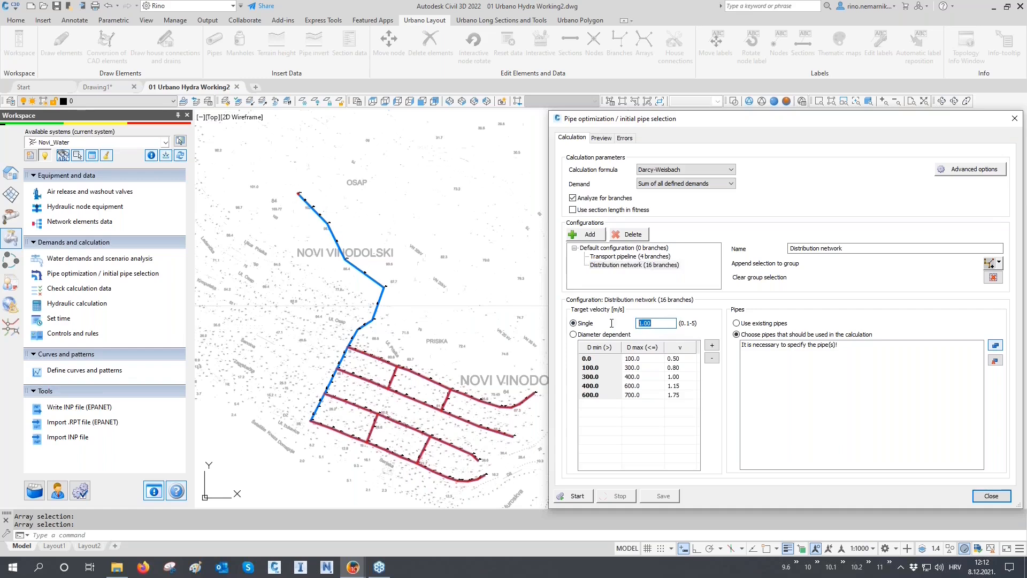
pyautogui.write('0.6')
# - Switch the target velocity to diameter dependent for both the Transport pipeline and Distribution network configurations
pyautogui.click(668, 257)
pyautogui.click(663, 266)
pyautogui.click(663, 258)
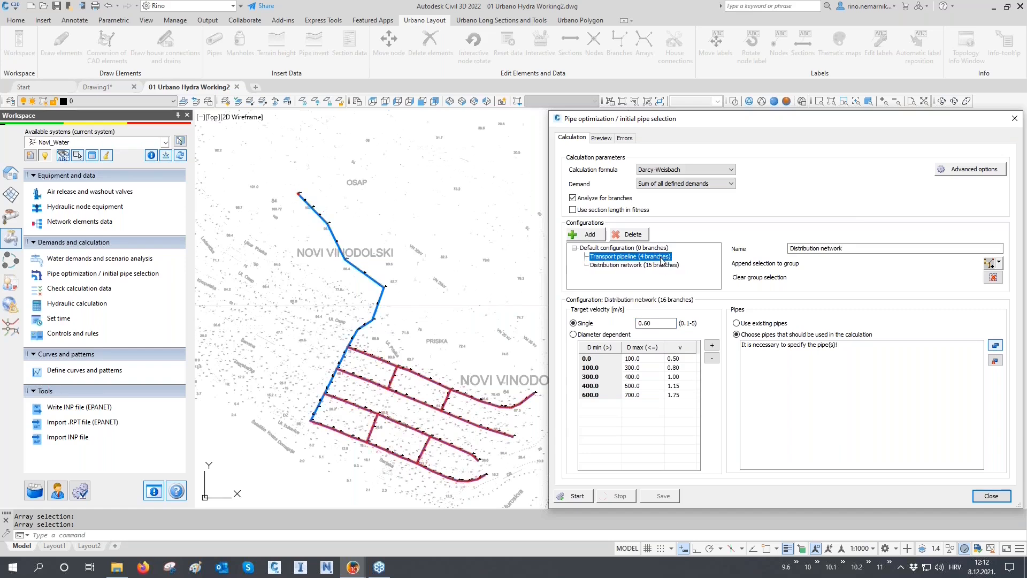
pyautogui.click(608, 338)
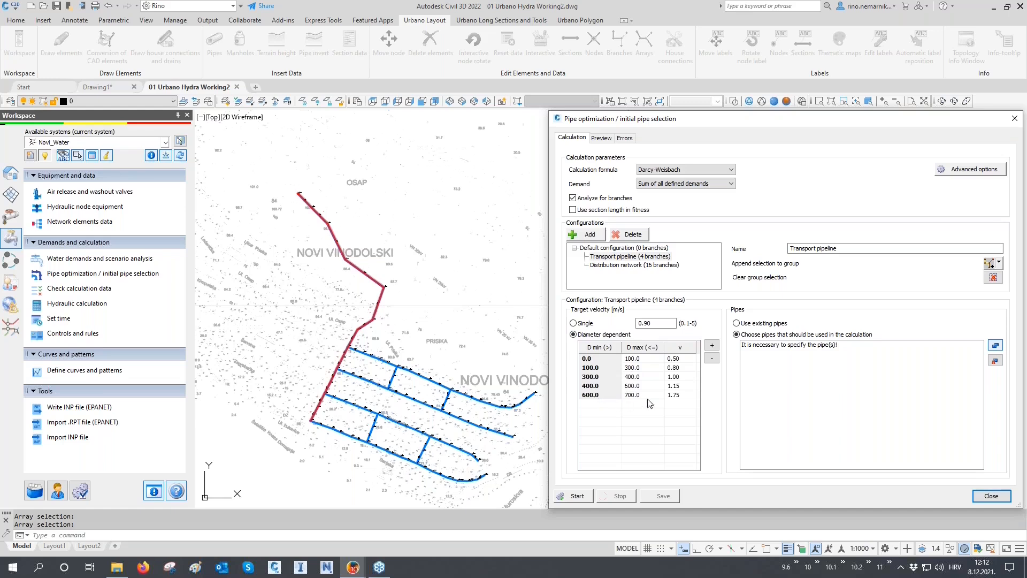
pyautogui.doubleClick(631, 367)
pyautogui.doubleClick(632, 377)
pyautogui.click(633, 257)
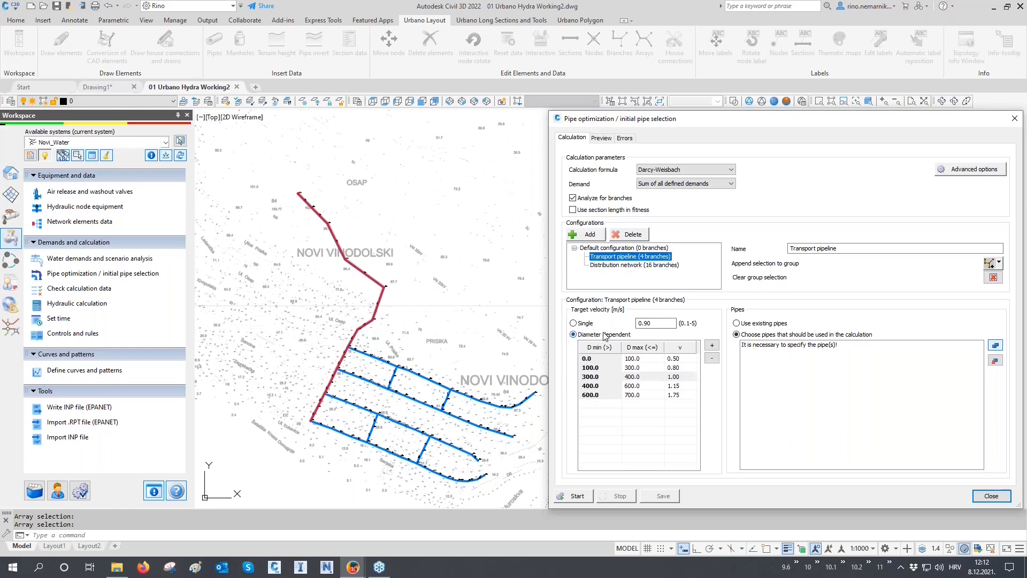
pyautogui.click(622, 265)
pyautogui.click(598, 336)
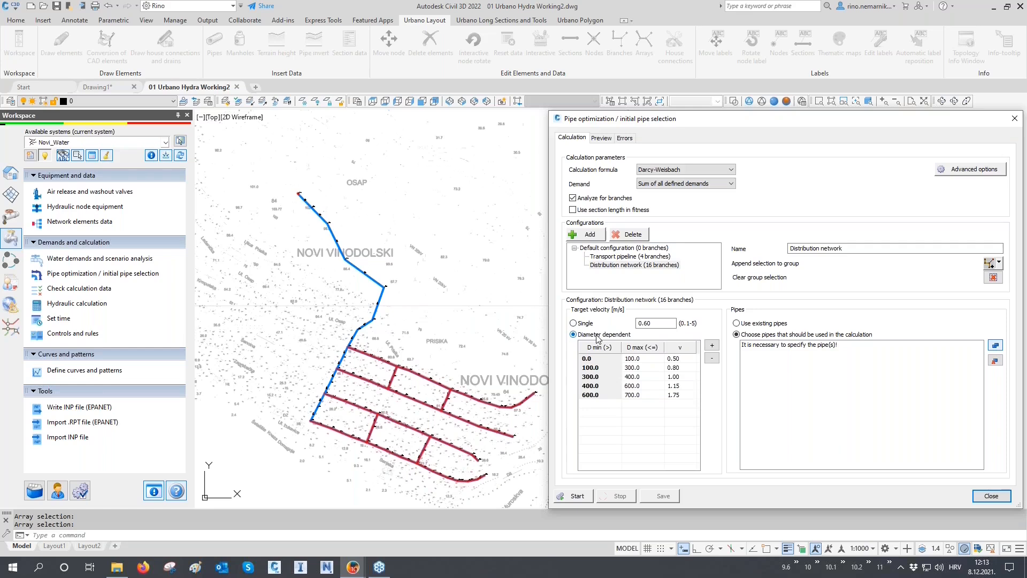
# - Open the pipe catalog for the Transport pipeline configuration and expand the W - PEHD_PE100_PN10 group to review its sizes
pyautogui.click(634, 258)
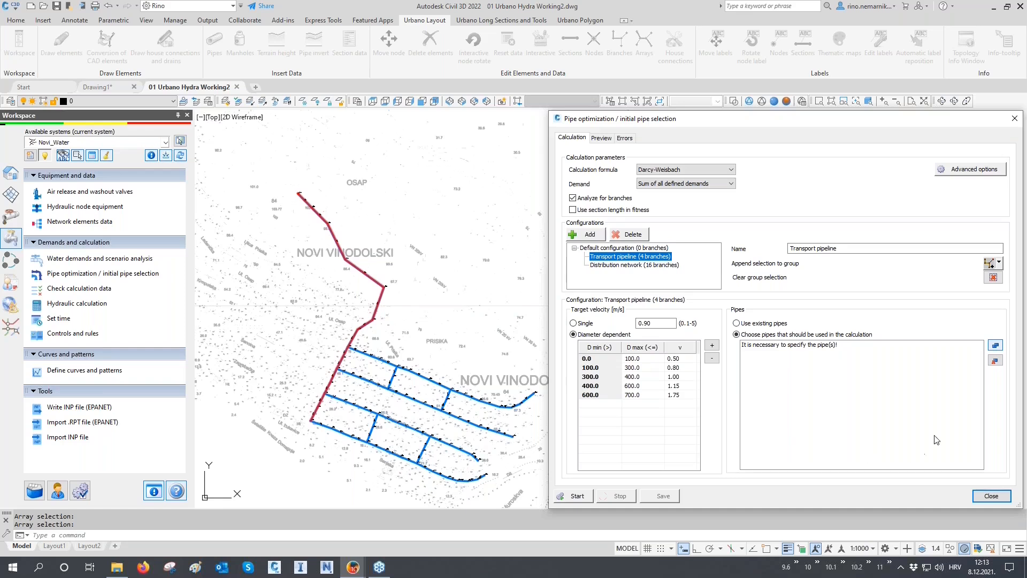
pyautogui.click(996, 348)
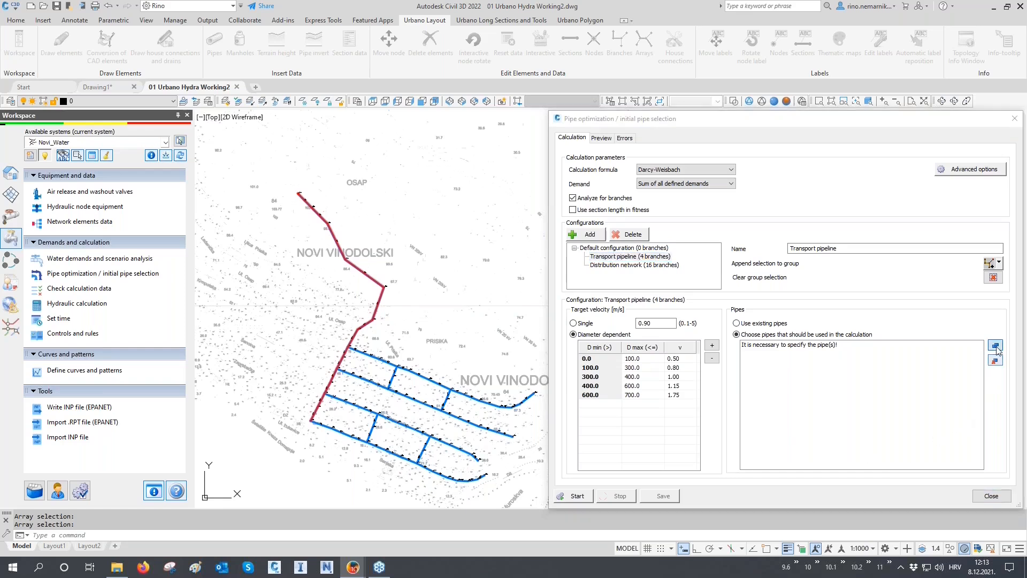
pyautogui.click(622, 242)
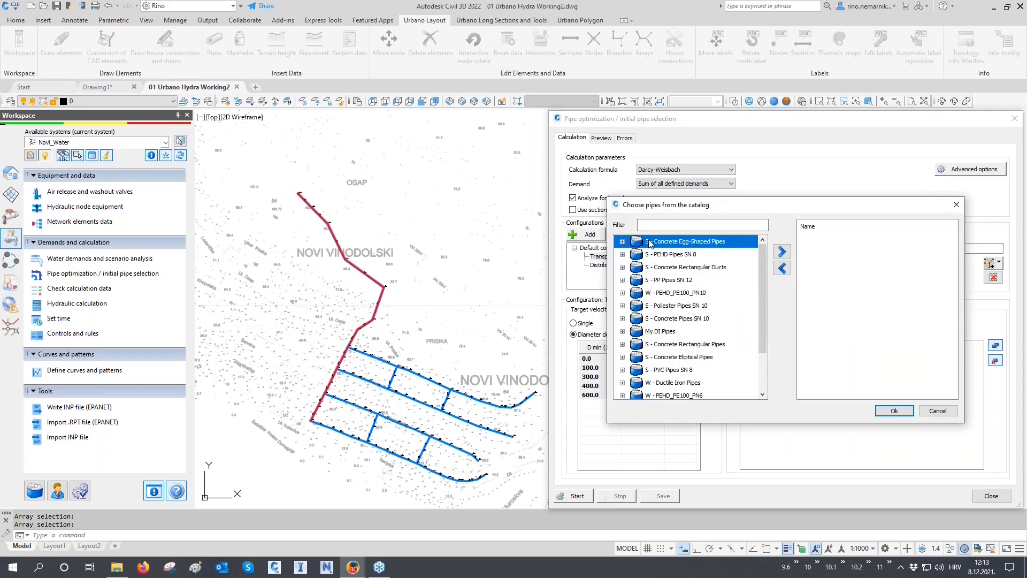
pyautogui.click(670, 294)
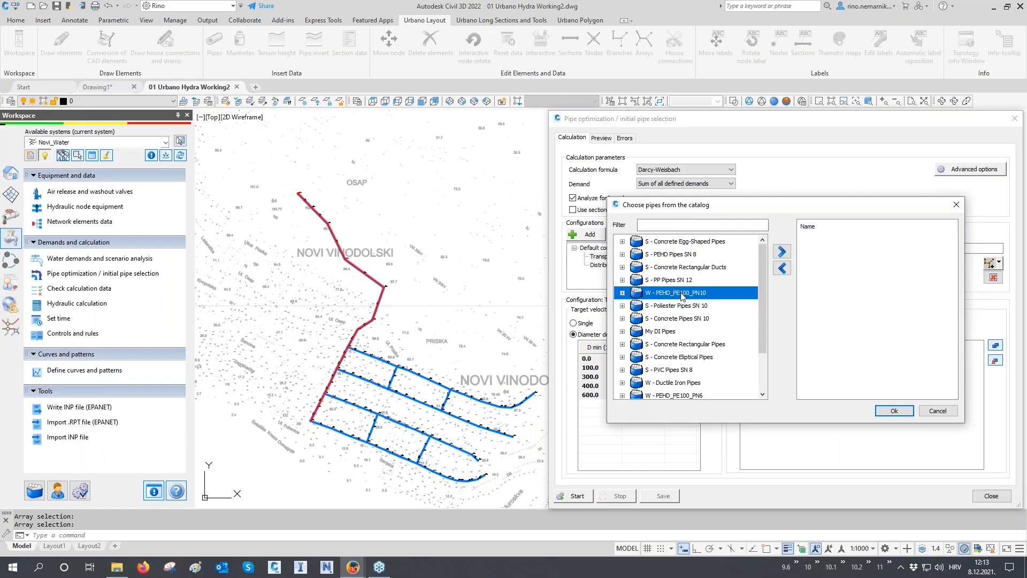
pyautogui.click(622, 293)
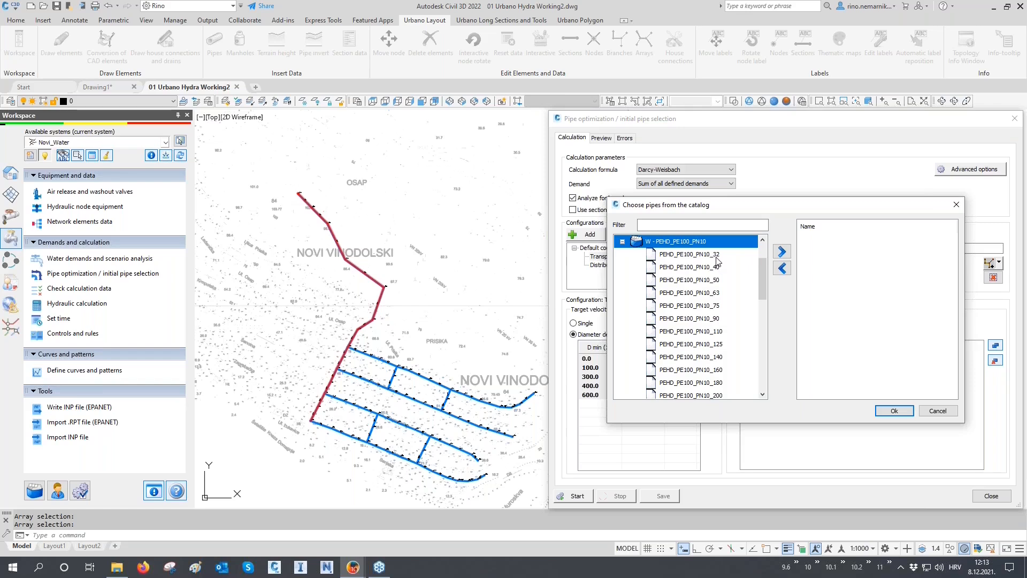
pyautogui.scroll(-6, 710, 303)
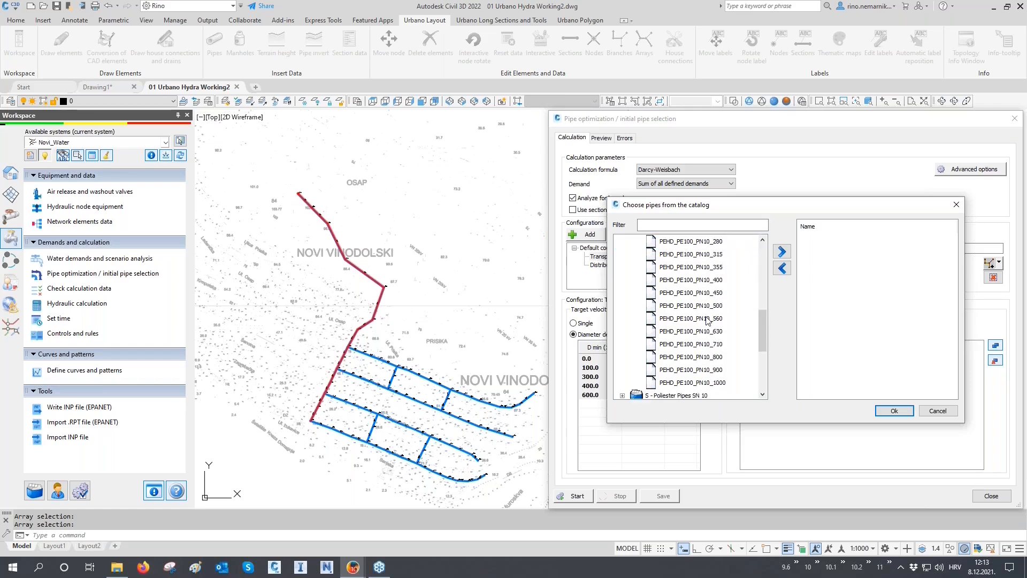
pyautogui.scroll(6, 712, 340)
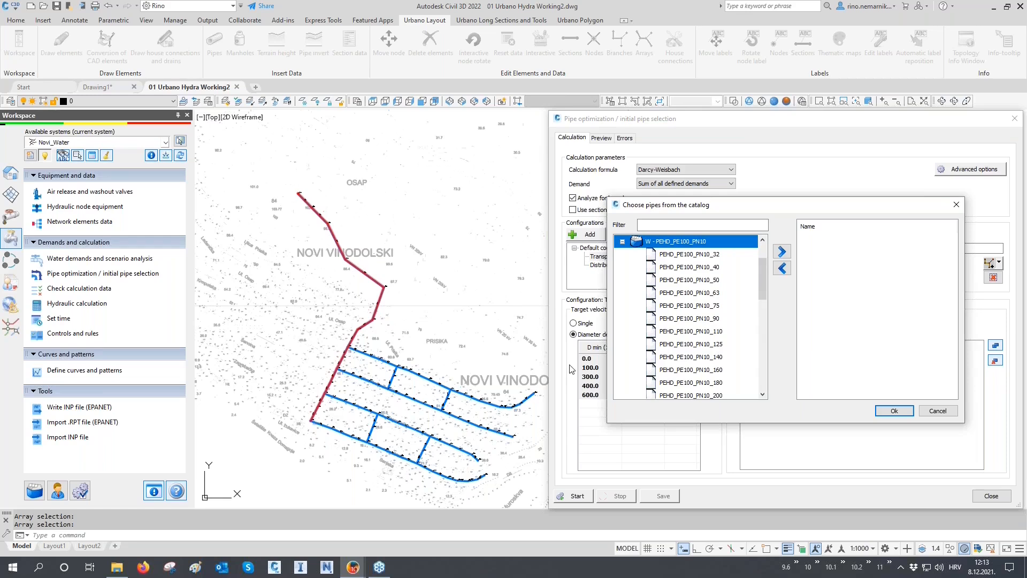
# - Add the PEHD_PE100_PN10 pipes of sizes 200, 225, 250, 280, 315, 355 and 400 to the chosen pipes
pyautogui.scroll(-1, 703, 329)
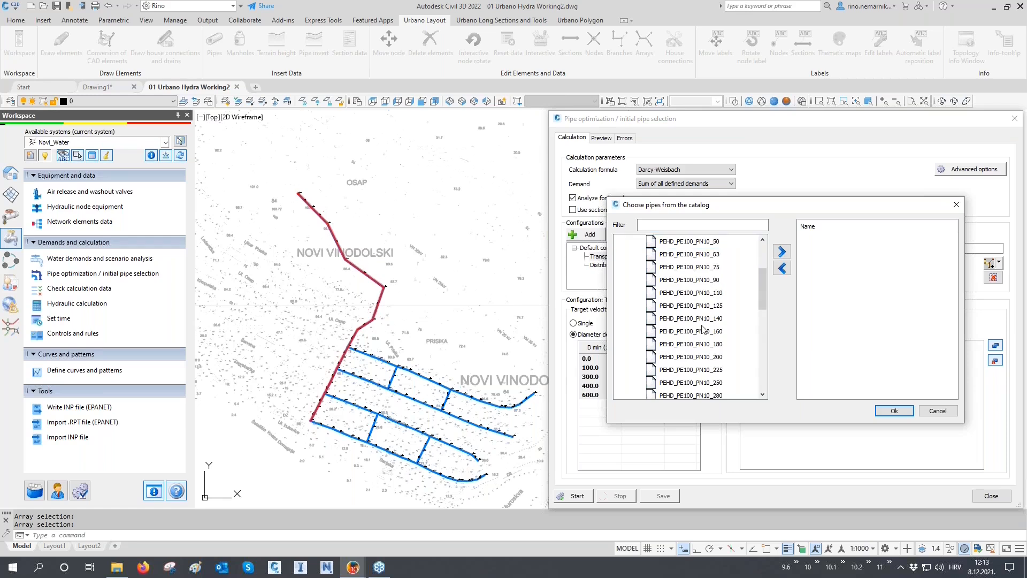
pyautogui.doubleClick(704, 356)
pyautogui.doubleClick(704, 357)
pyautogui.doubleClick(704, 357)
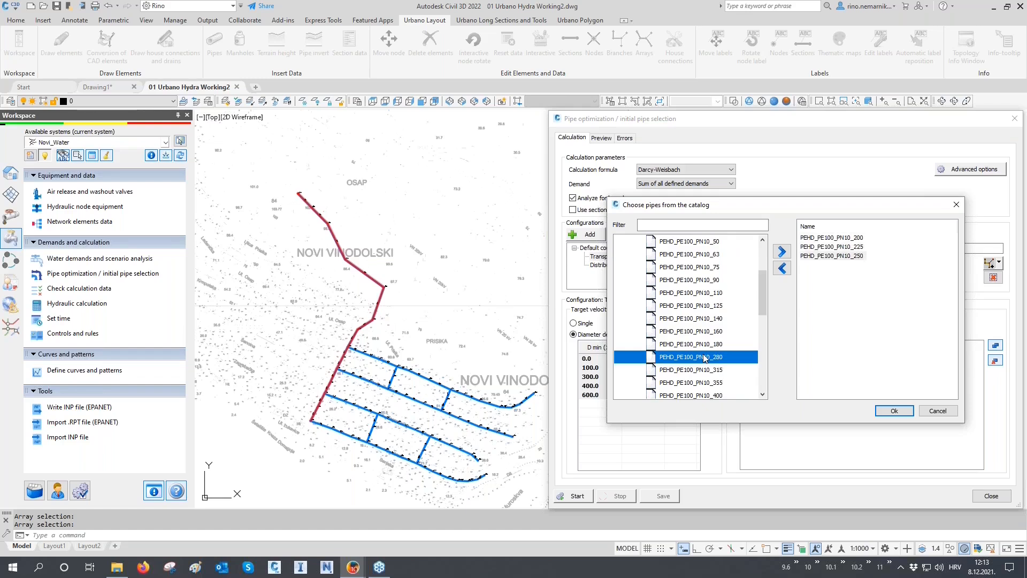
pyautogui.doubleClick(704, 357)
pyautogui.doubleClick(704, 357)
pyautogui.doubleClick(704, 357)
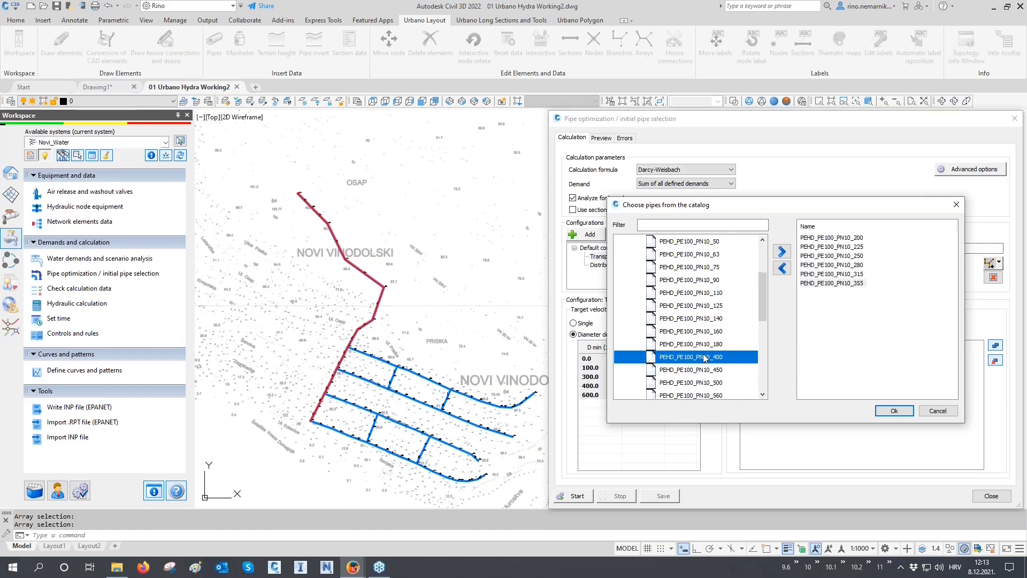
pyautogui.doubleClick(703, 357)
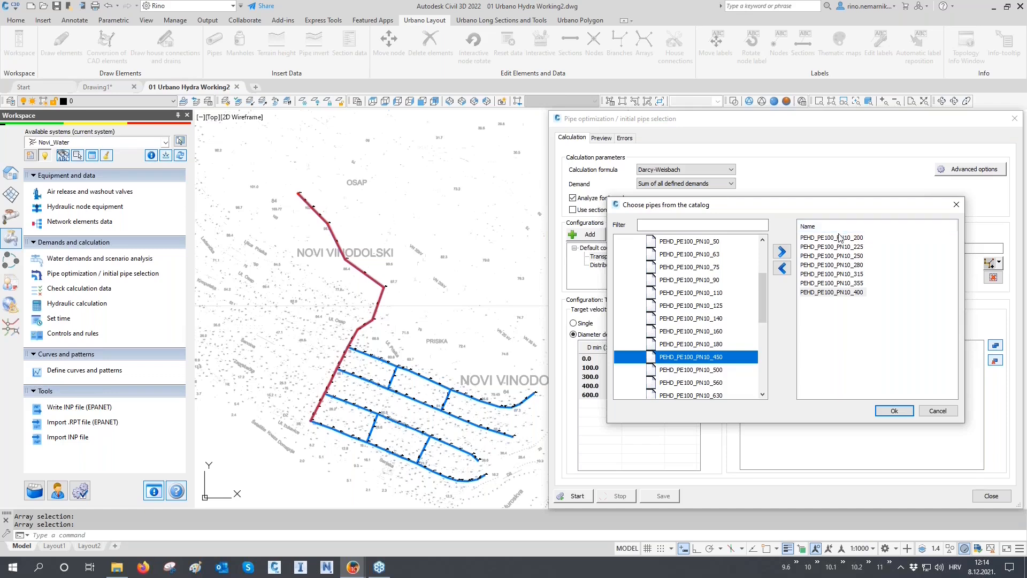
# - Confirm the chosen pipes for the Transport pipeline and open the pipe catalog for the Distribution network configuration
pyautogui.scroll(1, 726, 291)
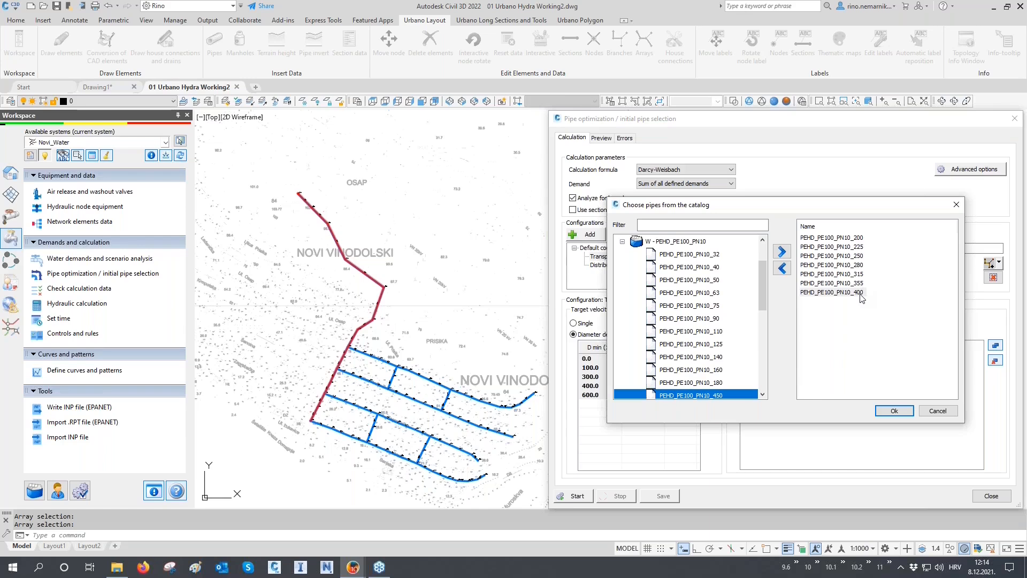
pyautogui.click(888, 412)
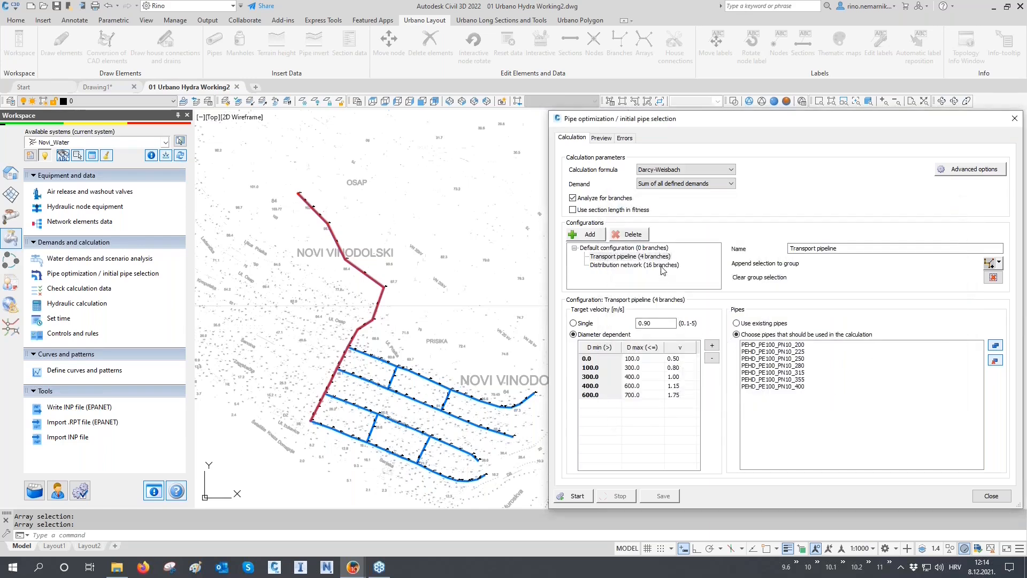
pyautogui.click(664, 265)
pyautogui.click(995, 345)
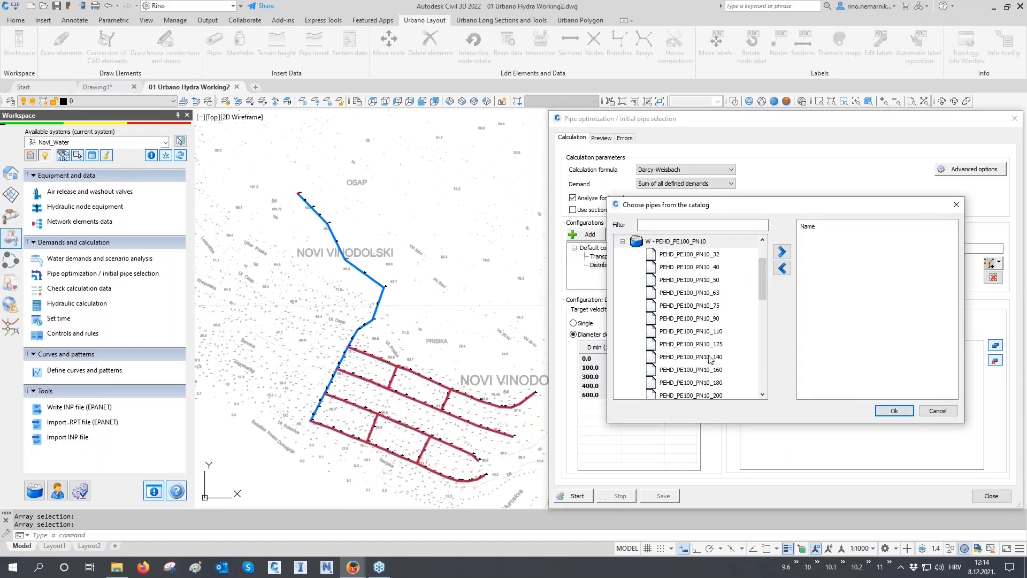
# - Assign the PEHD_PE100_PN10 pipes of sizes 110, 125, 140, 160, 180 and 200 to the Distribution network configuration
pyautogui.click(709, 332)
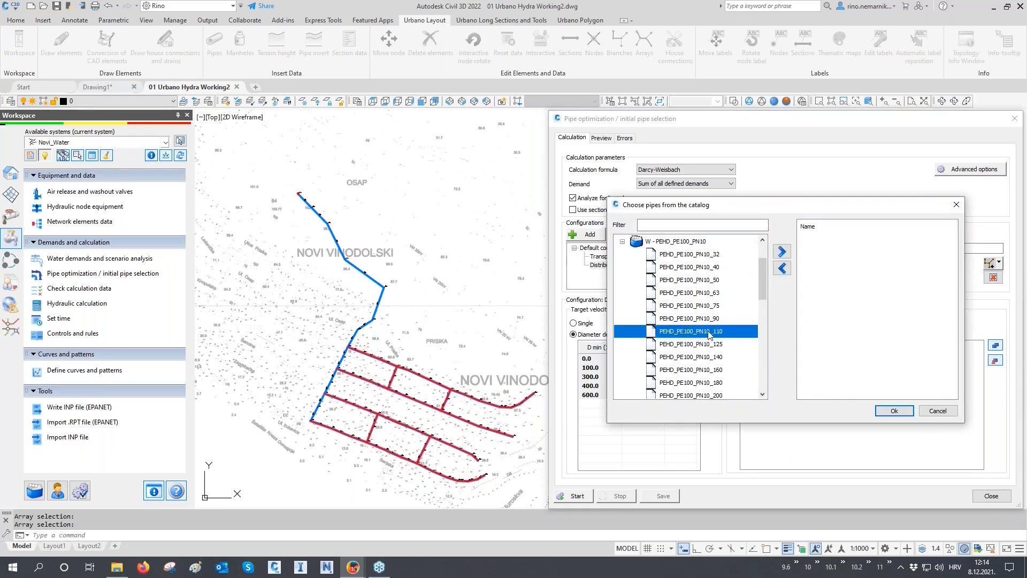
pyautogui.doubleClick(709, 332)
pyautogui.doubleClick(709, 332)
pyautogui.doubleClick(709, 331)
pyautogui.doubleClick(708, 331)
pyautogui.doubleClick(709, 332)
pyautogui.doubleClick(709, 332)
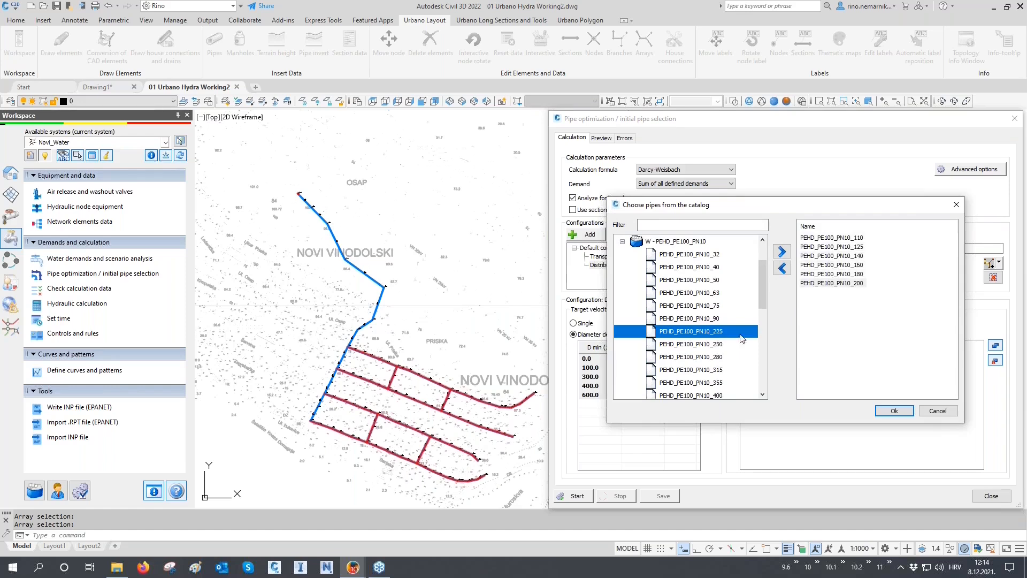
pyautogui.click(895, 410)
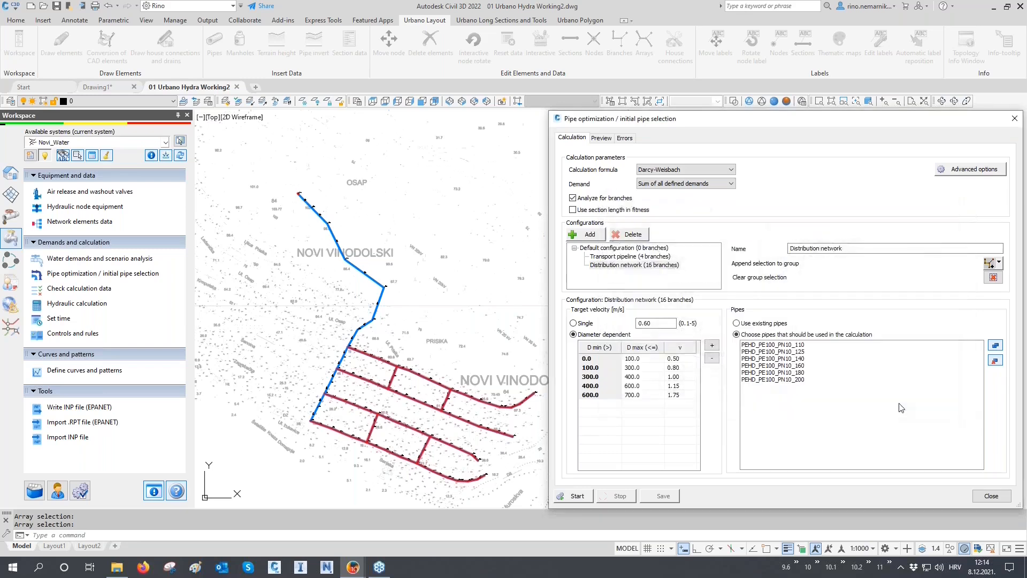
# - Change the population size and set the overspeed penalization to 1 in the advanced optimization options
pyautogui.click(962, 173)
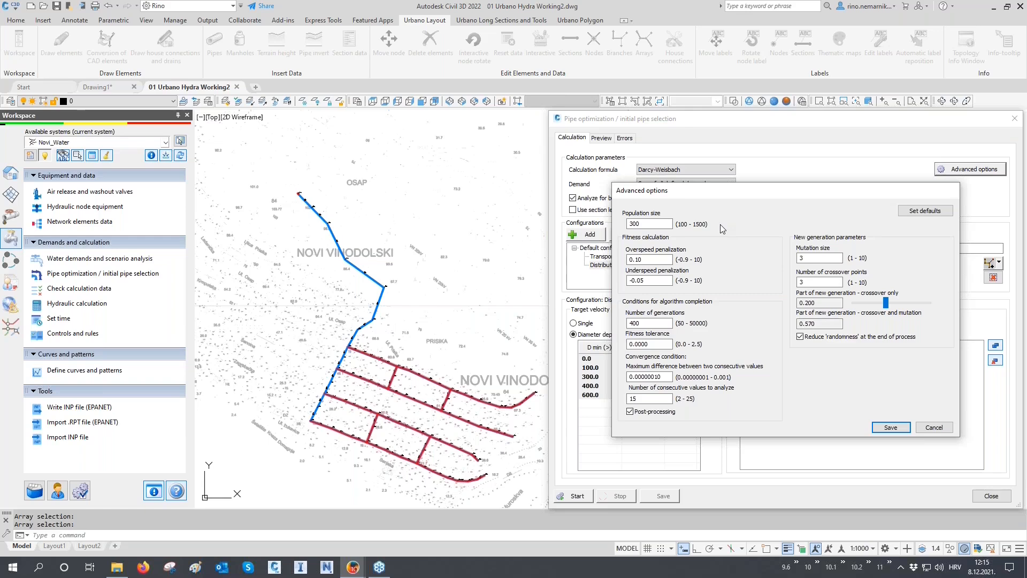
pyautogui.moveTo(643, 224); pyautogui.dragTo(578, 223)
pyautogui.write('5')
pyautogui.moveTo(642, 259); pyautogui.dragTo(622, 259)
pyautogui.write('1')
pyautogui.moveTo(638, 279); pyautogui.dragTo(650, 280)
pyautogui.press('Tab')
# - Set both the mutation size and the number of crossover points to 5 and save the advanced options
pyautogui.doubleClick(802, 257)
pyautogui.doubleClick(803, 282)
pyautogui.write('5')
pyautogui.doubleClick(803, 258)
pyautogui.write('5')
pyautogui.click(813, 280)
pyautogui.click(891, 427)
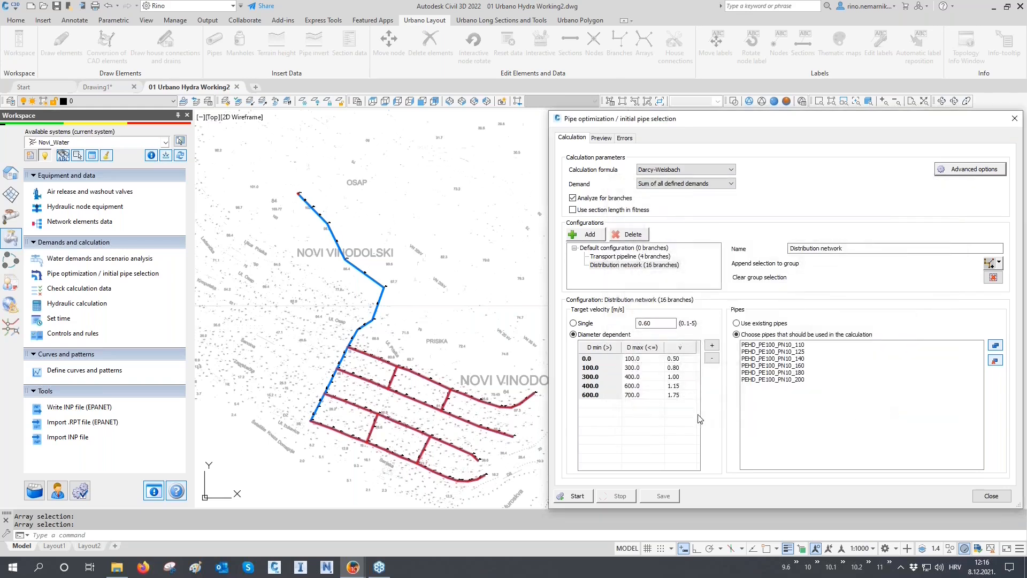
# - Run the pipe optimization and limit the results preview to the main transport pipeline array
pyautogui.click(570, 495)
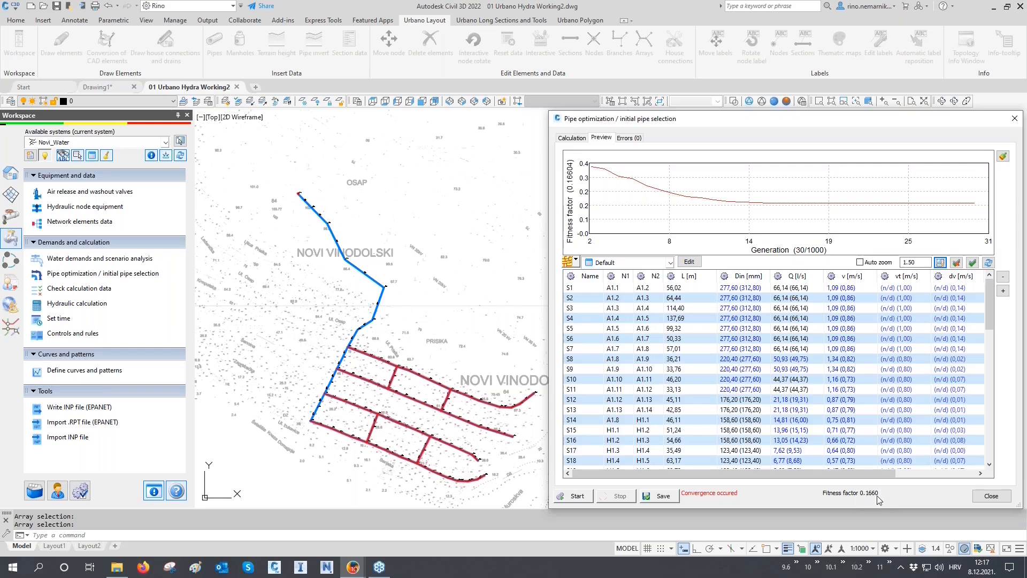
pyautogui.click(576, 262)
pyautogui.click(596, 369)
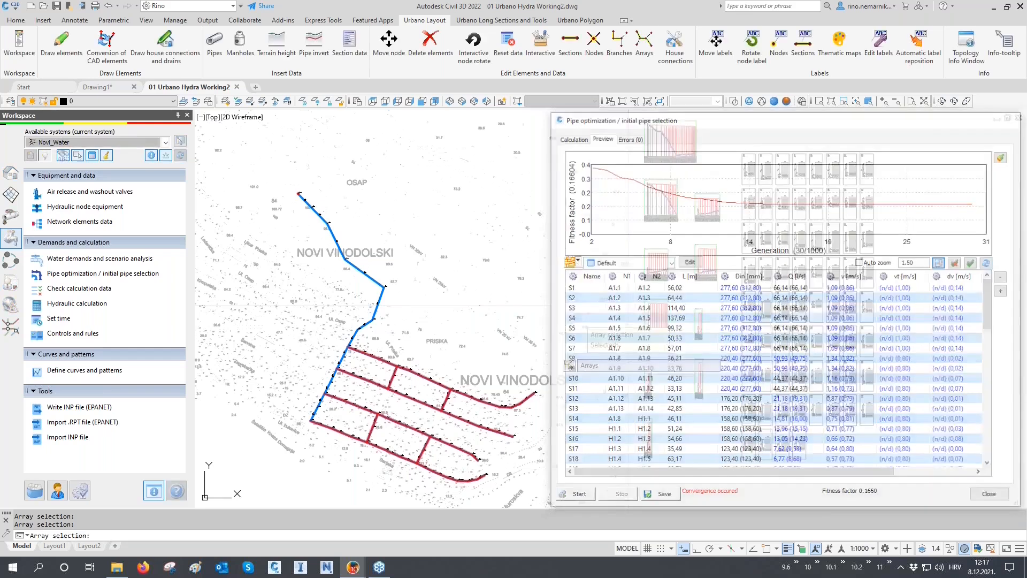
pyautogui.click(396, 312)
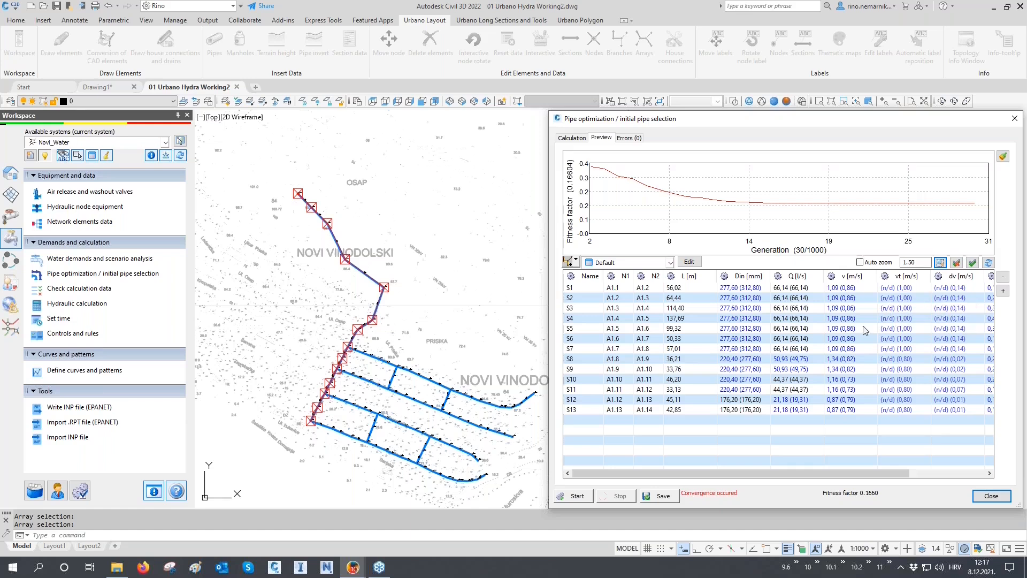
# - Save the optimized pipes to the network and check the headloss columns of the main pipeline's sections
pyautogui.click(661, 499)
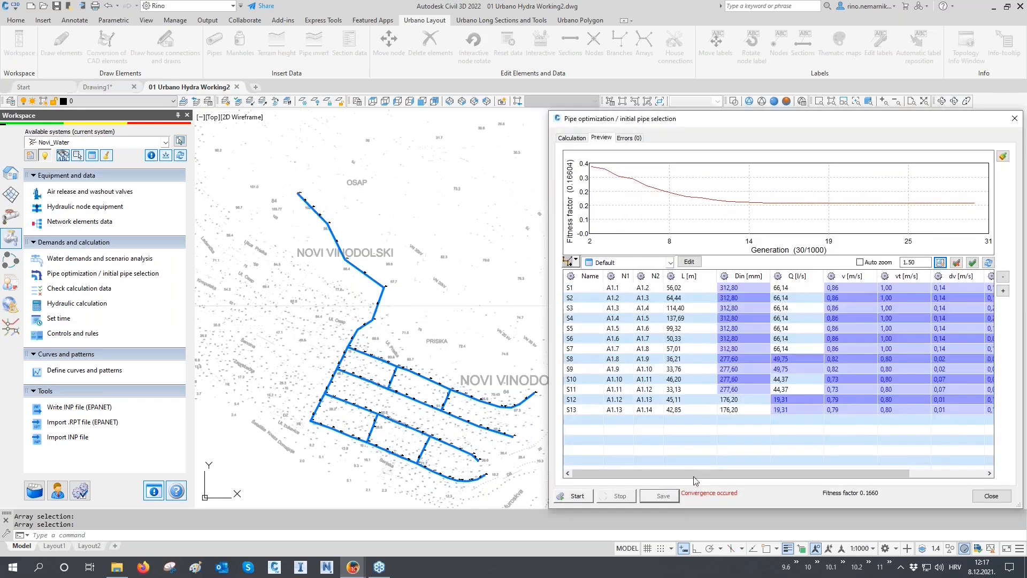
pyautogui.moveTo(722, 475); pyautogui.dragTo(798, 473)
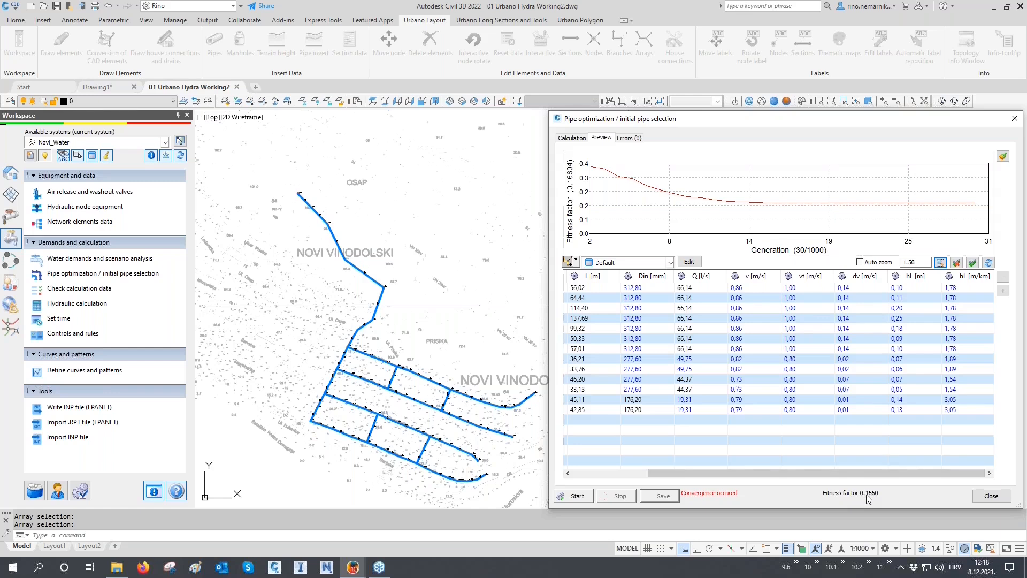
# - Review the optimized diameters and velocities of the four long distribution branches, from southernmost to northernmost, and close the optimization
pyautogui.click(567, 263)
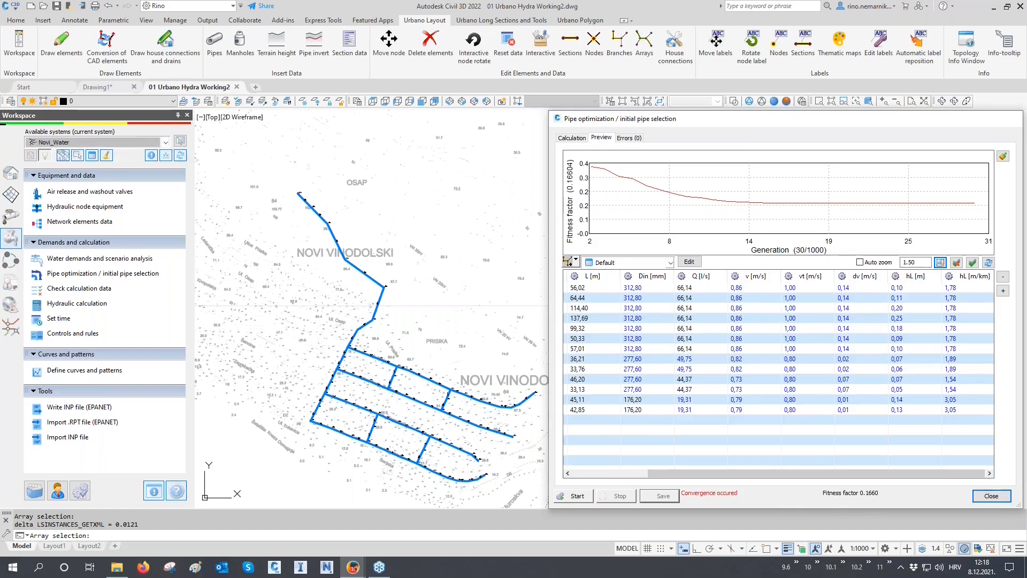
pyautogui.click(455, 479)
pyautogui.rightClick(455, 479)
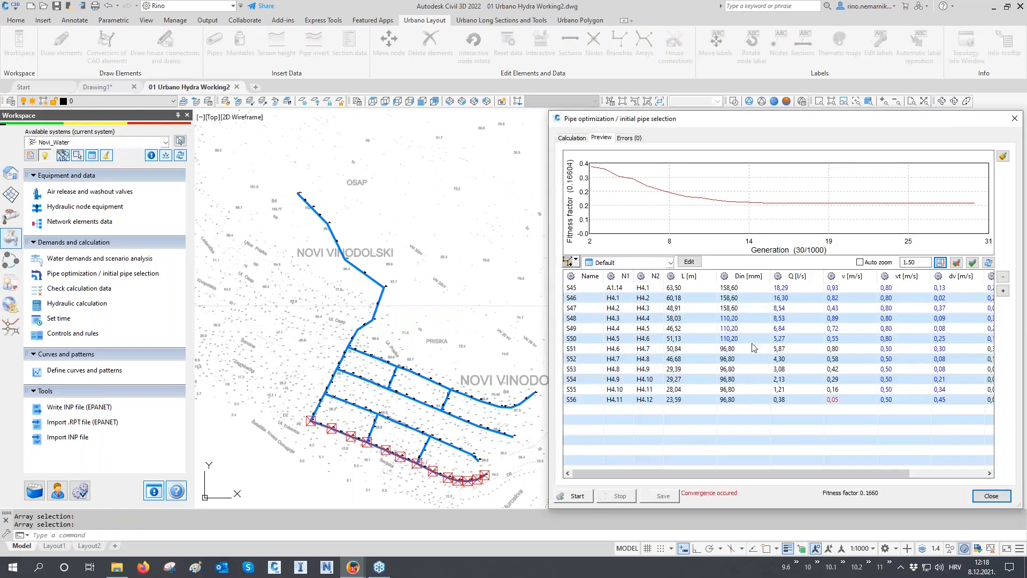
pyautogui.click(568, 262)
pyautogui.click(464, 450)
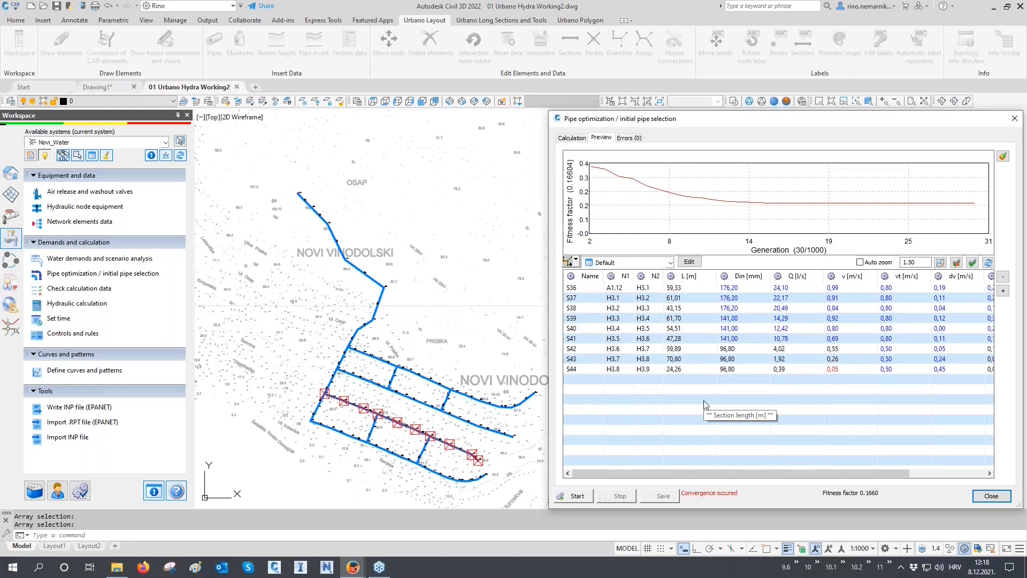
pyautogui.click(569, 261)
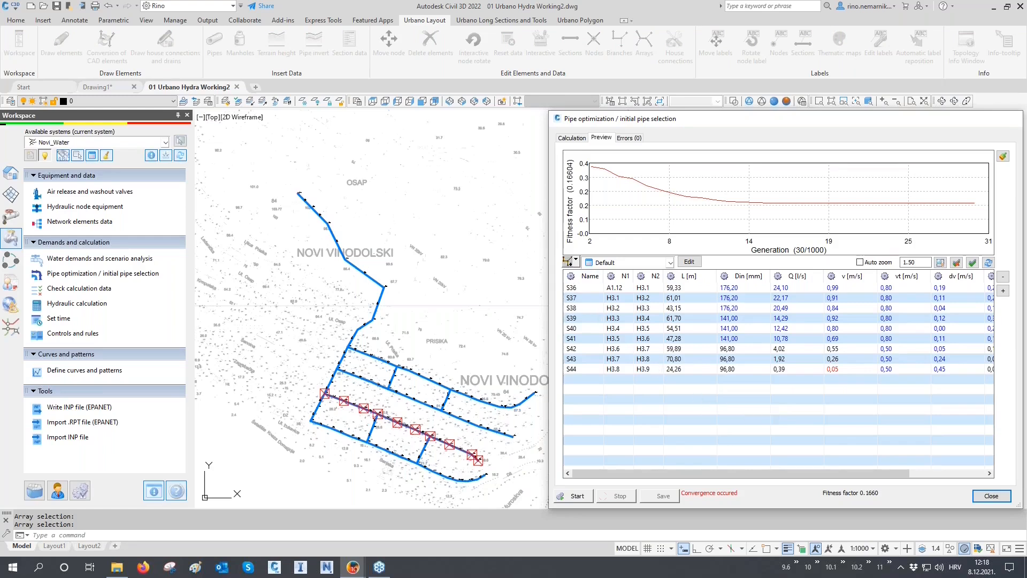
pyautogui.click(508, 437)
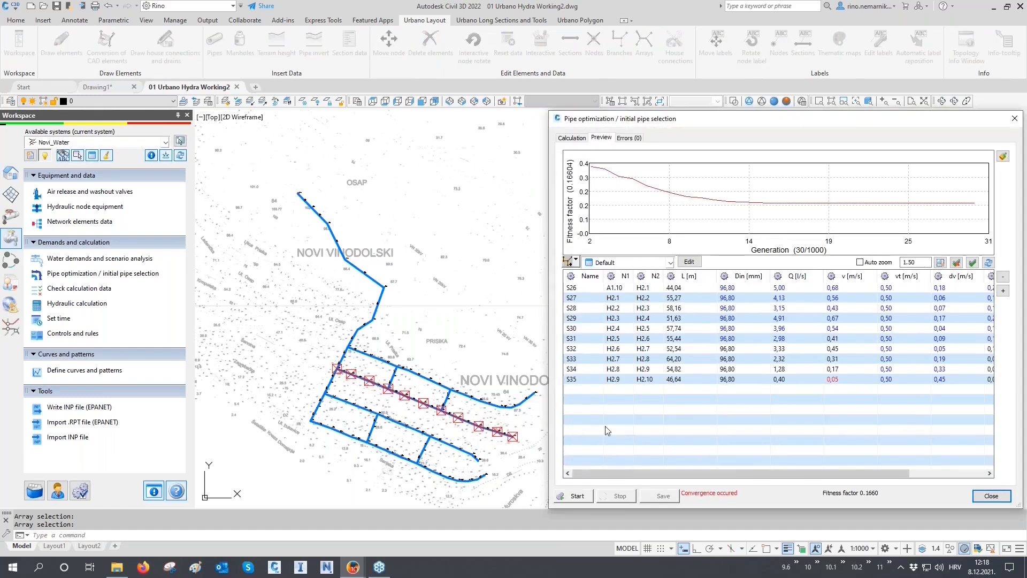
pyautogui.click(569, 261)
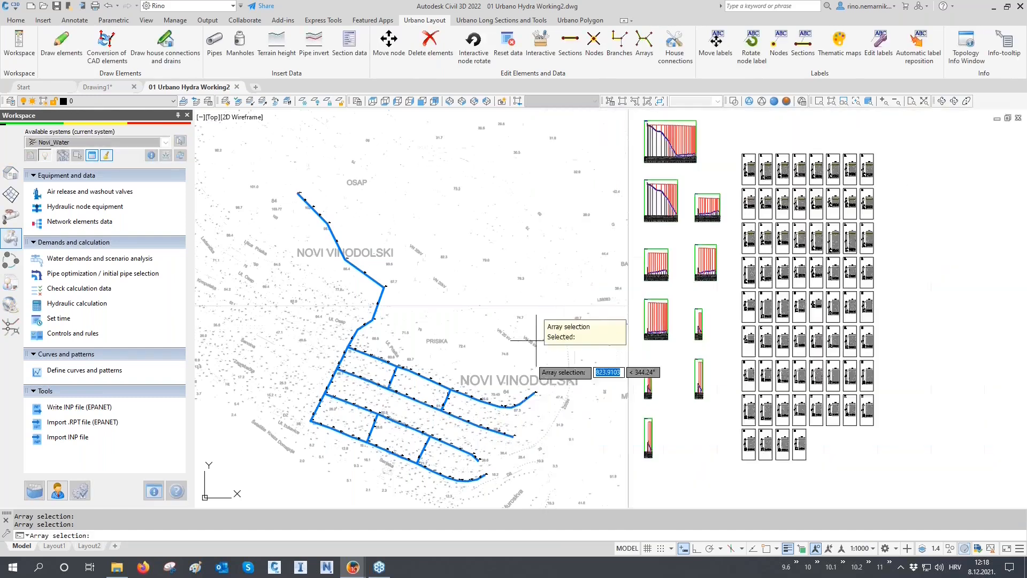
pyautogui.click(524, 400)
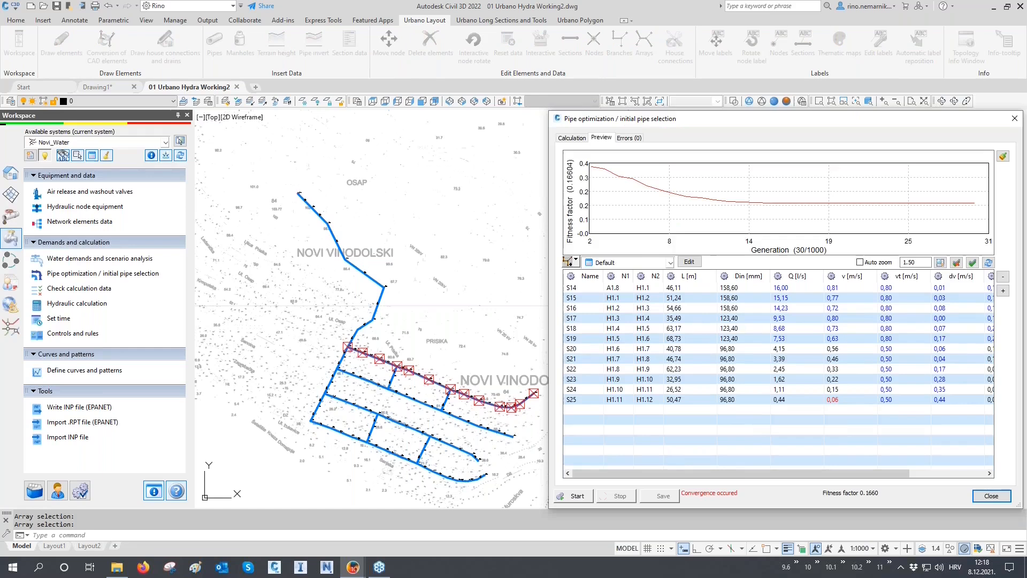
pyautogui.click(991, 496)
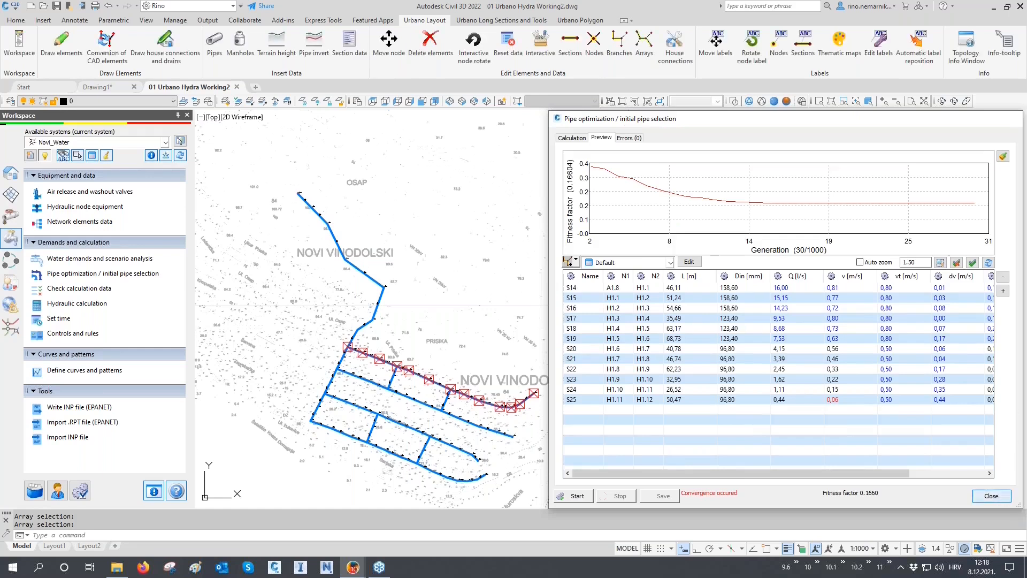
# - Examine the A1.1 - H4.12 long section and the neighbouring long section drawings for the updated hydraulic lines
pyautogui.moveTo(720, 254); pyautogui.dragTo(720, 288, button='middle')
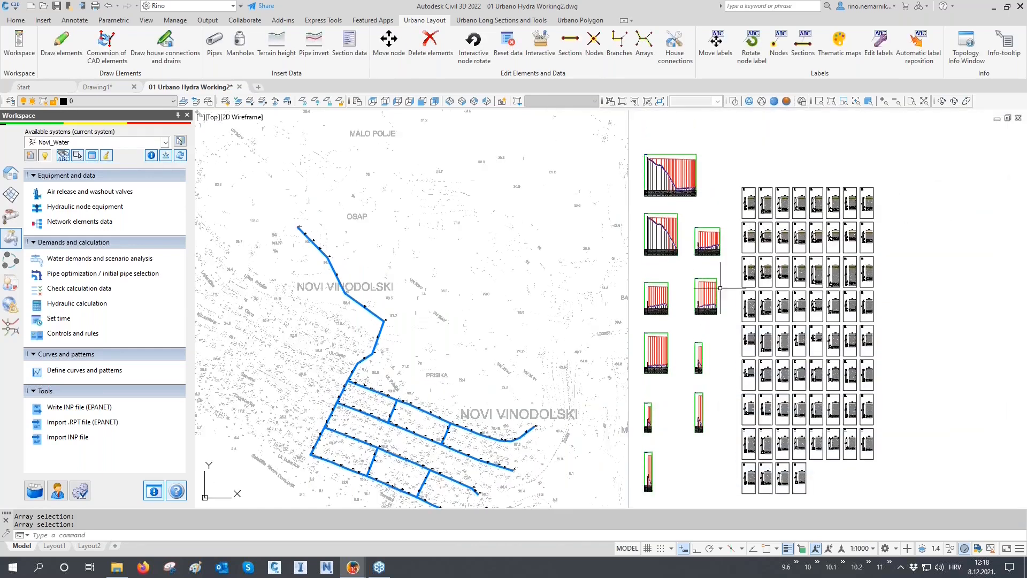
pyautogui.scroll(10, 679, 158)
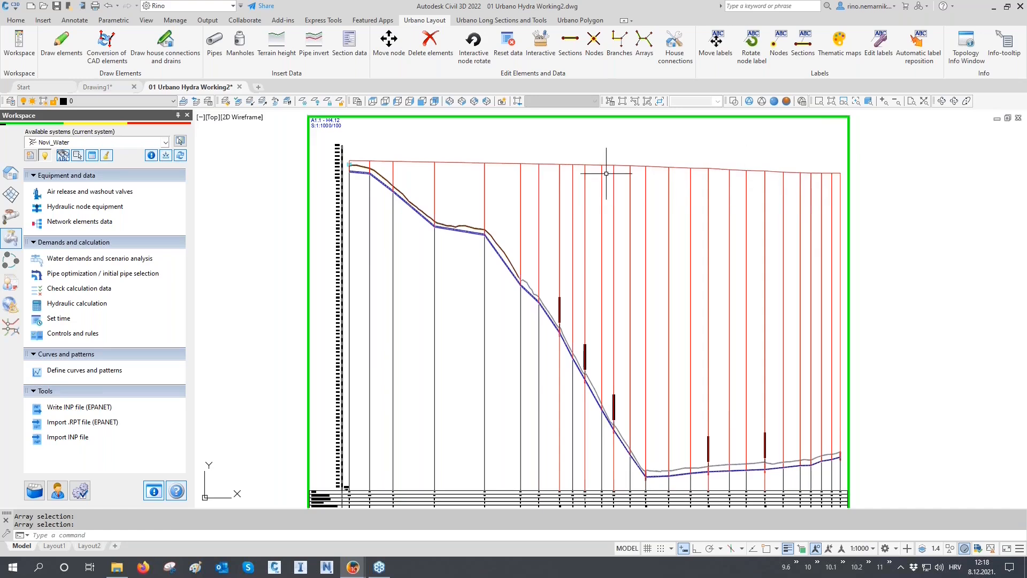
pyautogui.scroll(-4, 723, 185)
pyautogui.scroll(-2, 719, 193)
pyautogui.moveTo(713, 307); pyautogui.dragTo(708, 235, button='middle')
pyautogui.scroll(-2, 710, 298)
pyautogui.moveTo(706, 367); pyautogui.dragTo(710, 318, button='middle')
pyautogui.moveTo(710, 318); pyautogui.dragTo(711, 299)
pyautogui.scroll(-2, 711, 310)
pyautogui.moveTo(626, 394); pyautogui.dragTo(612, 343, button='middle')
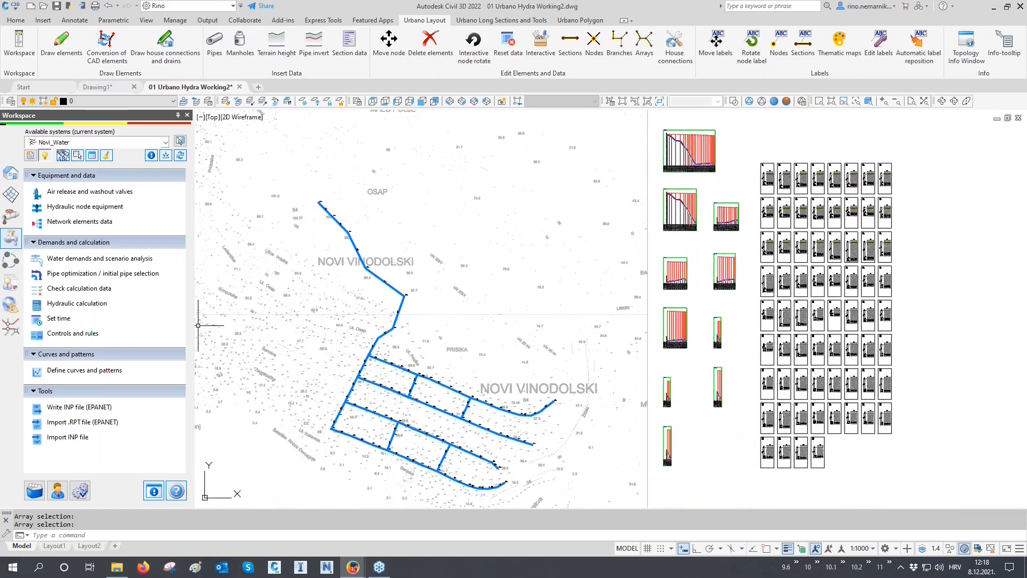
# - Open the 3 Section Hydraulics-W data preview for the network's sections and sort it by ascending velocity
pyautogui.click(10, 173)
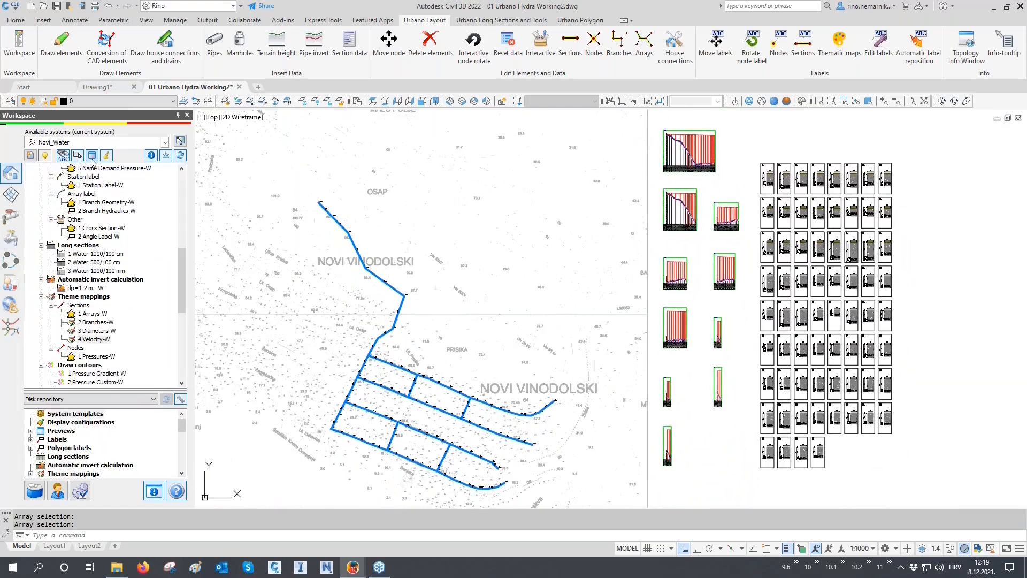
pyautogui.click(91, 155)
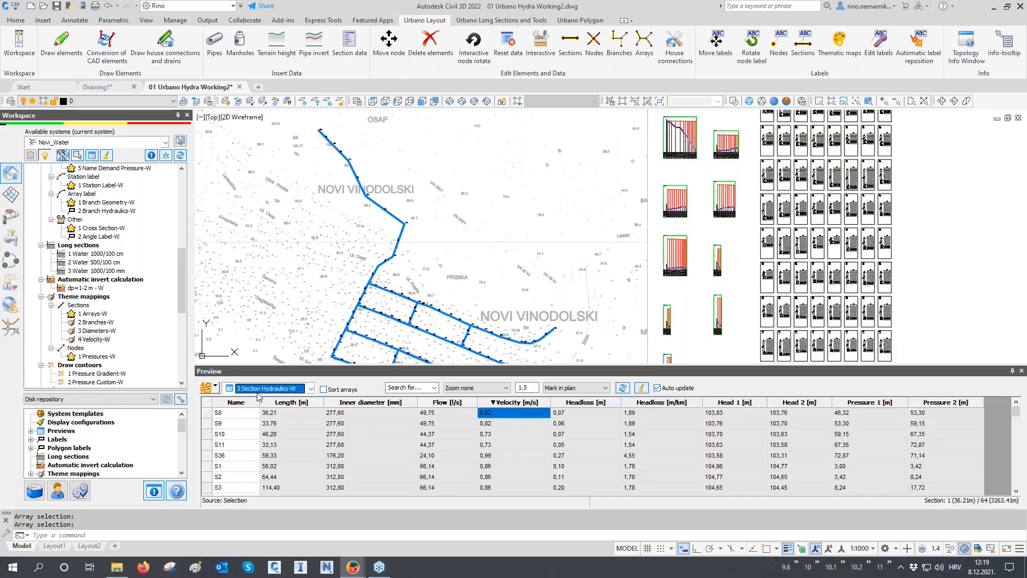
pyautogui.click(206, 390)
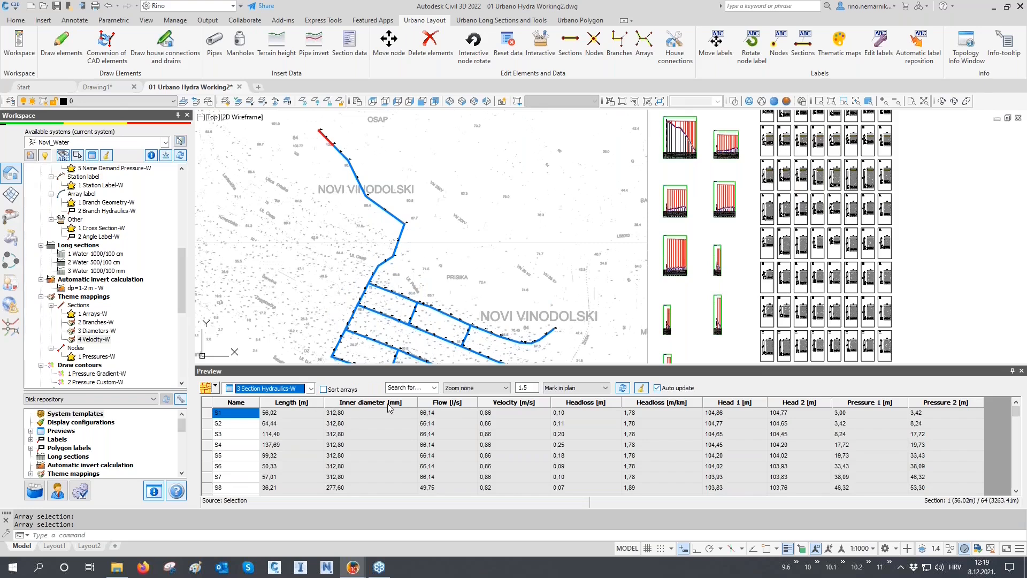
pyautogui.click(528, 406)
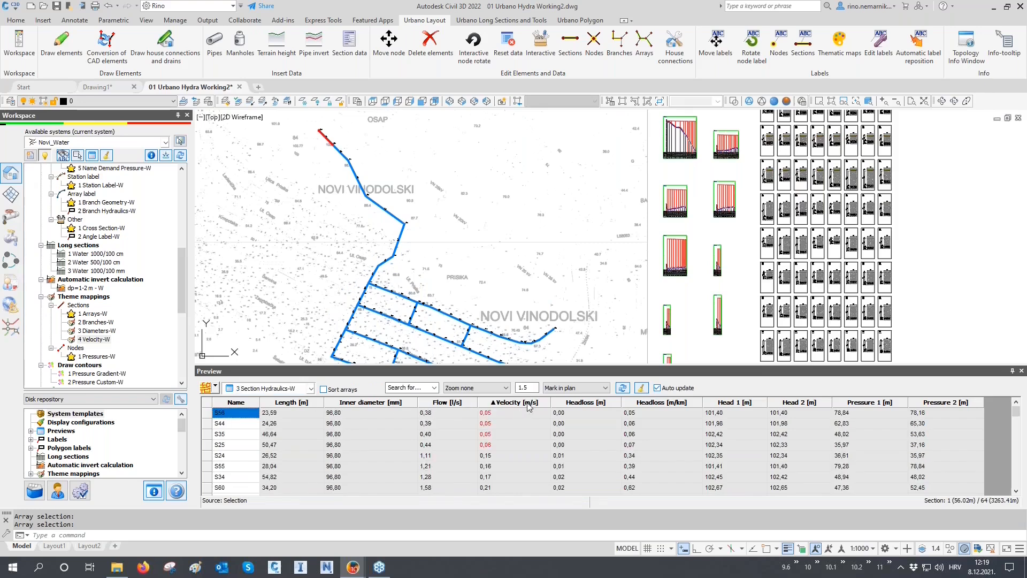
# - Mark the four sections with the lowest velocities in the plan and inspect where they lie in the network
pyautogui.moveTo(518, 340); pyautogui.dragTo(564, 262, button='middle')
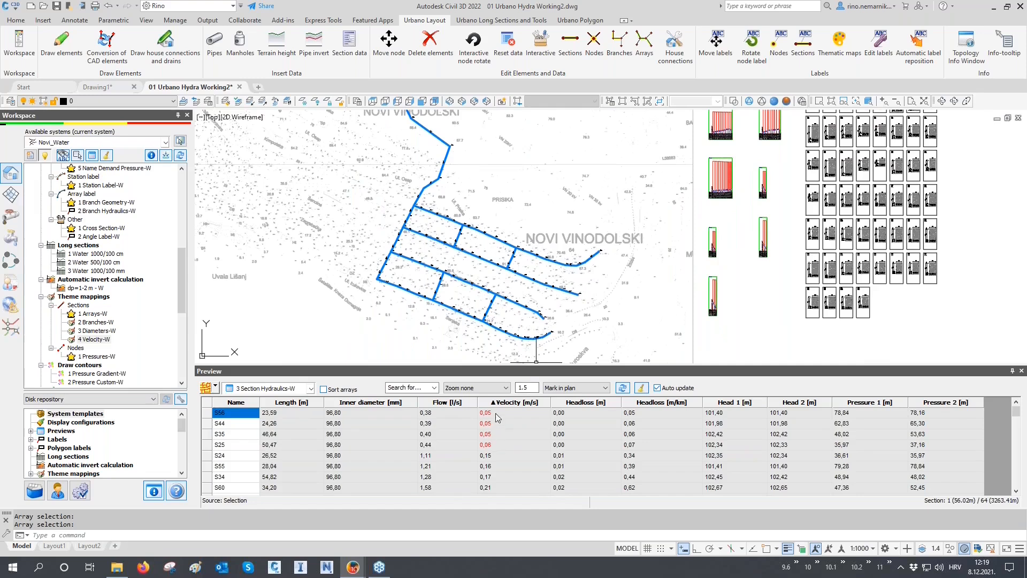
pyautogui.moveTo(495, 444); pyautogui.dragTo(497, 411)
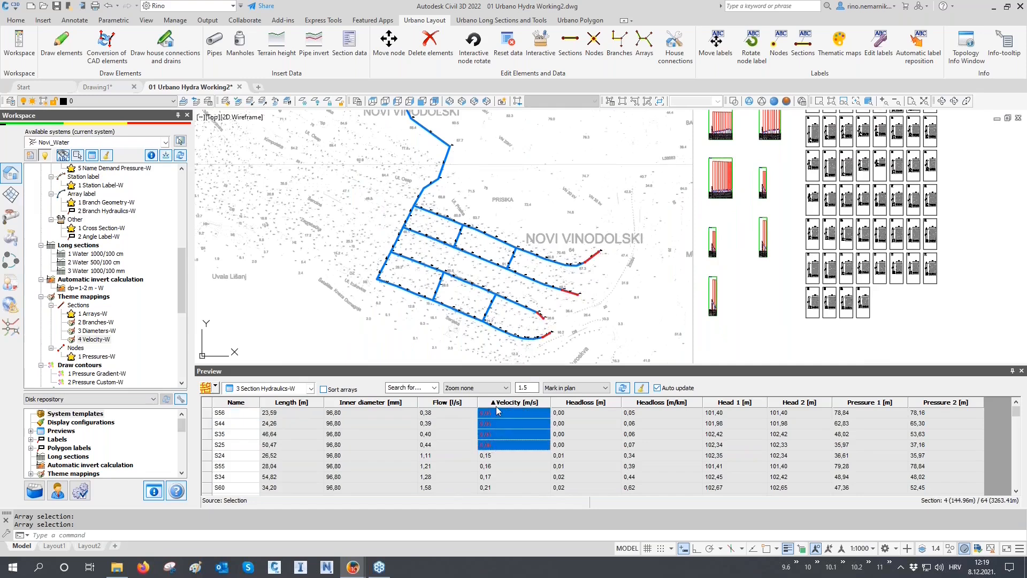
pyautogui.scroll(2, 552, 332)
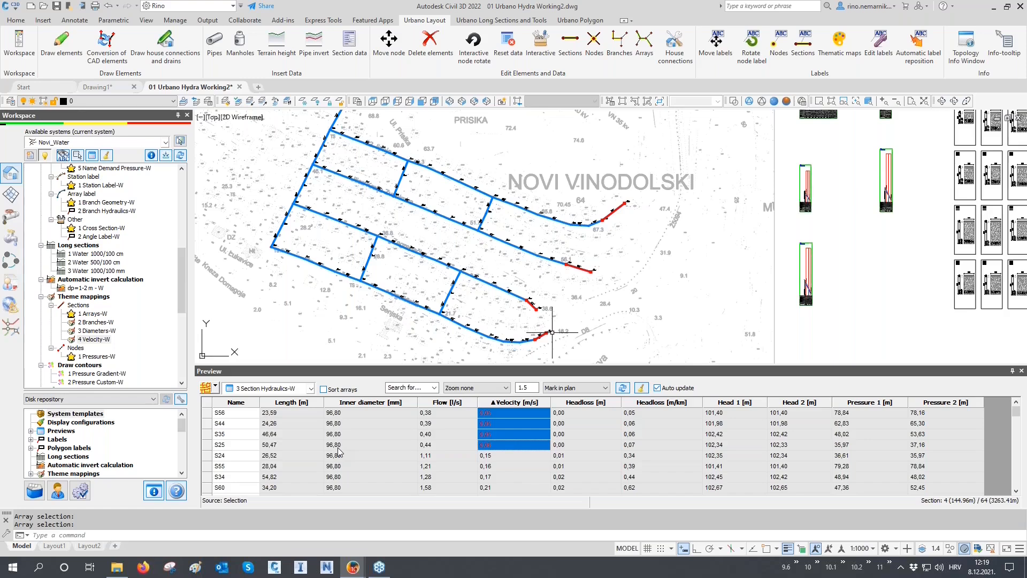
# - Sort the sections by descending velocity, locate the four fastest ones in the plan, and close the data preview
pyautogui.click(514, 402)
pyautogui.click(511, 413)
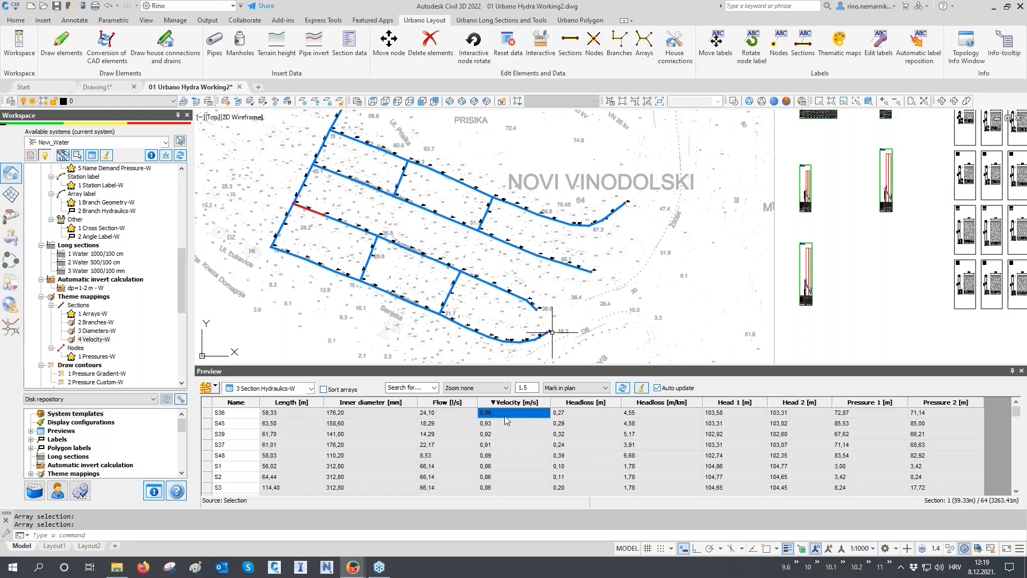
pyautogui.keyDown('shift'); pyautogui.click(496, 444); pyautogui.keyUp('shift')
pyautogui.scroll(-2, 387, 329)
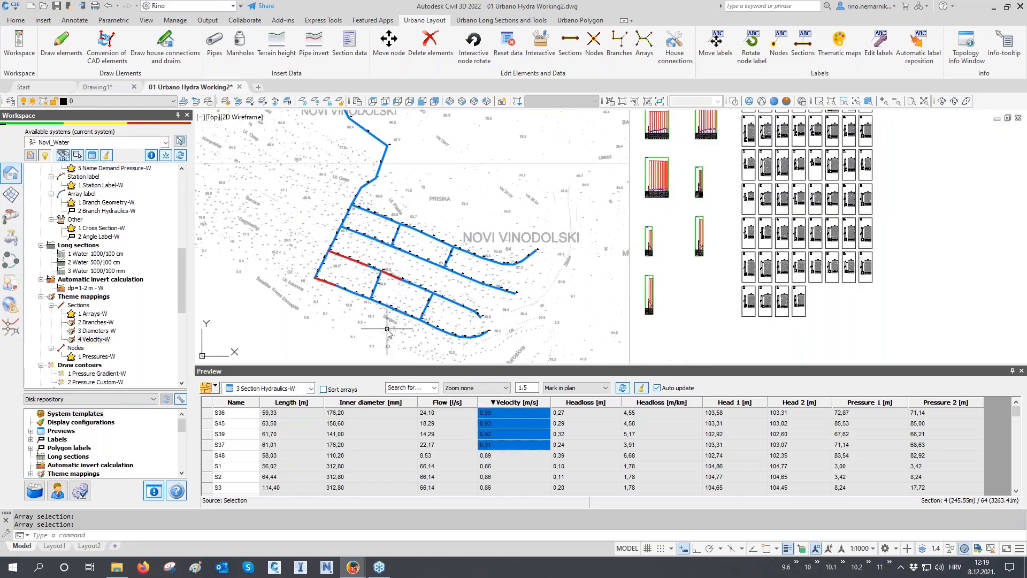
pyautogui.moveTo(402, 296); pyautogui.dragTo(456, 296, button='middle')
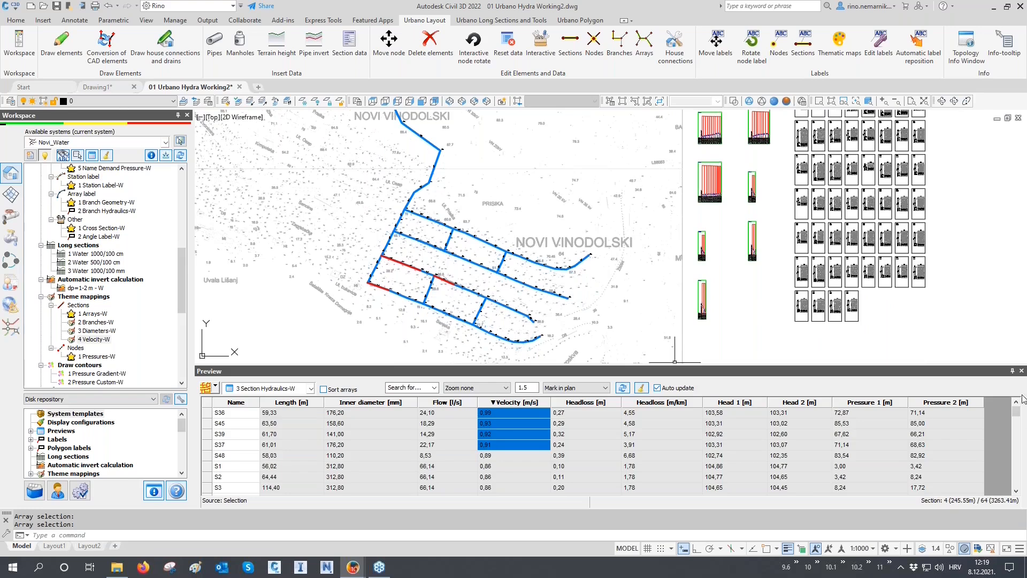
pyautogui.click(1021, 370)
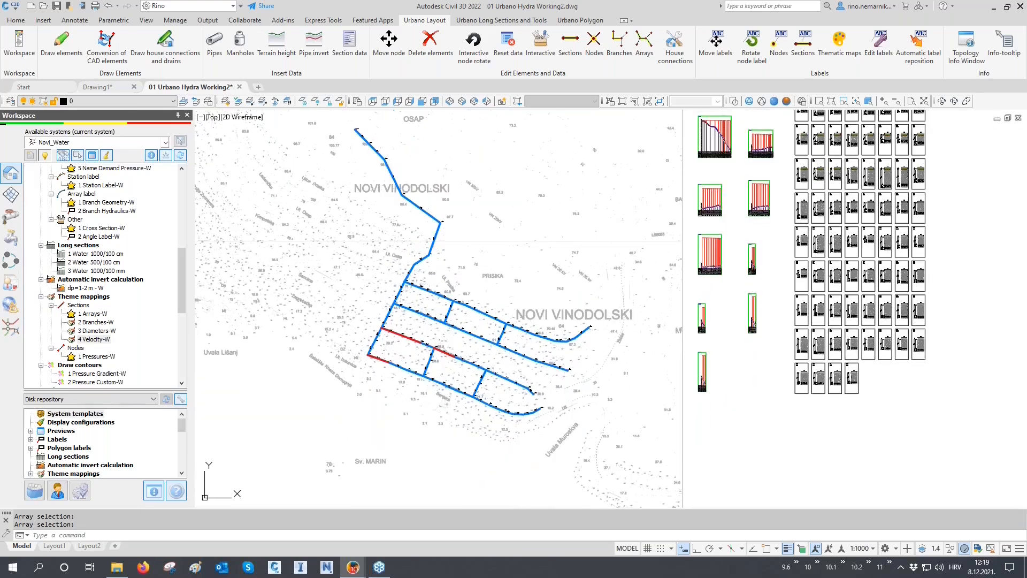
# - Regenerate the drawing and show the 4 Velocity-W theme mapping for the whole network, placing its legend near Prisika
pyautogui.write('re')
pyautogui.press('Return')
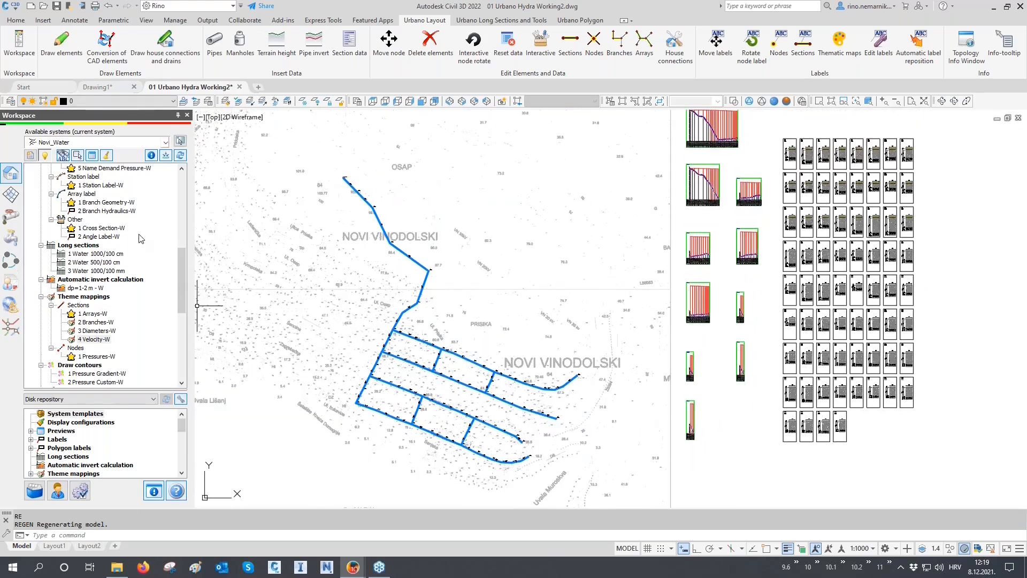
pyautogui.scroll(-1, 140, 238)
pyautogui.doubleClick(94, 314)
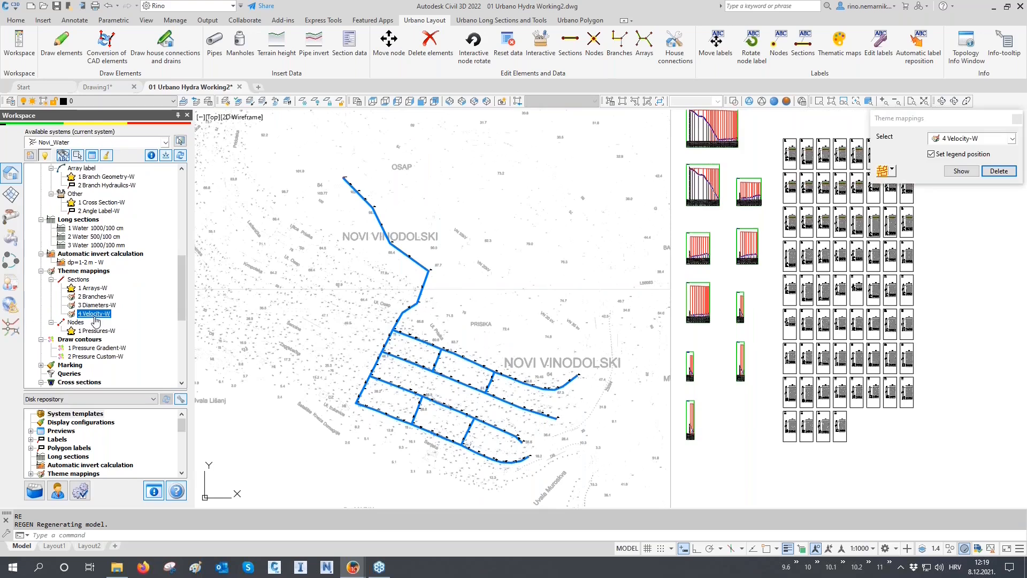
pyautogui.click(883, 171)
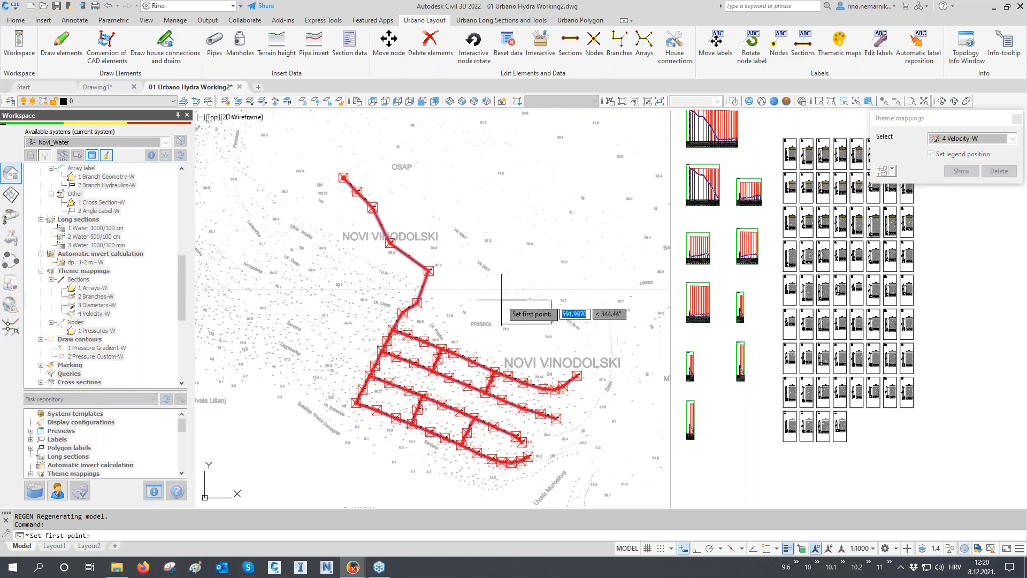
pyautogui.click(489, 295)
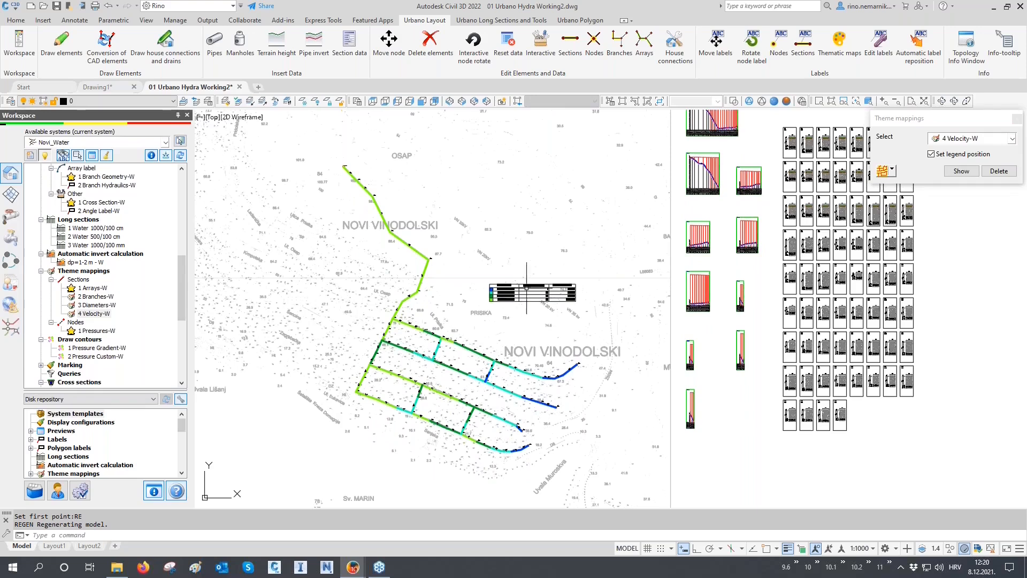
# - Examine the velocity legend against the colour-coded pipes and delete the 4 Velocity-W theme mapping
pyautogui.scroll(8, 527, 289)
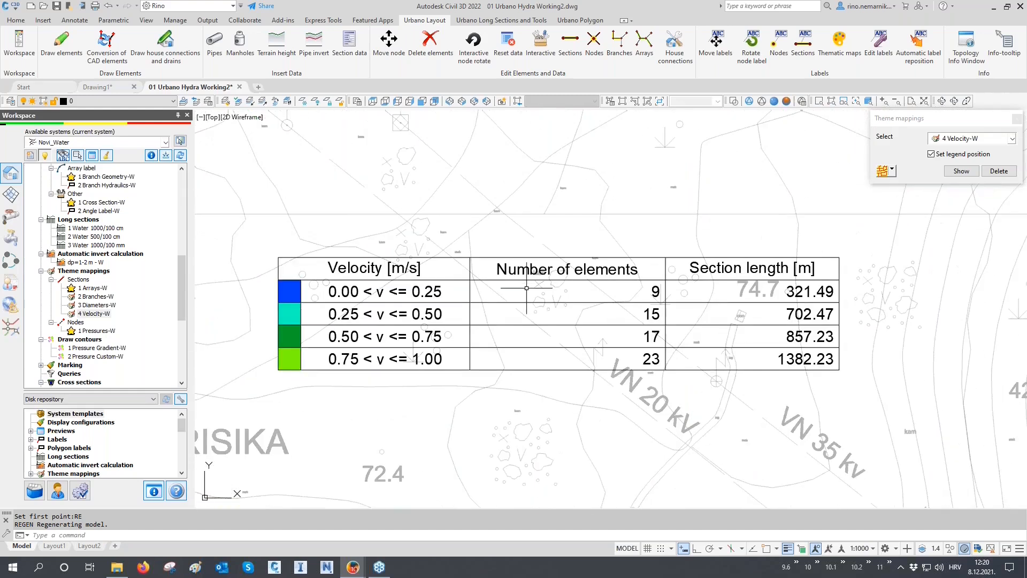
pyautogui.scroll(-6, 527, 299)
pyautogui.moveTo(528, 339); pyautogui.dragTo(540, 287, button='middle')
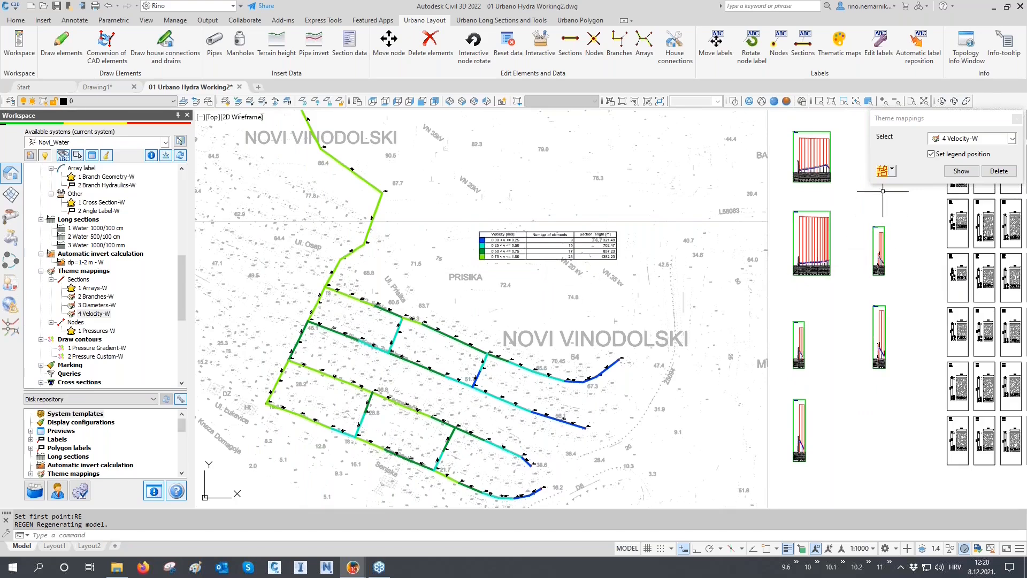
pyautogui.click(988, 171)
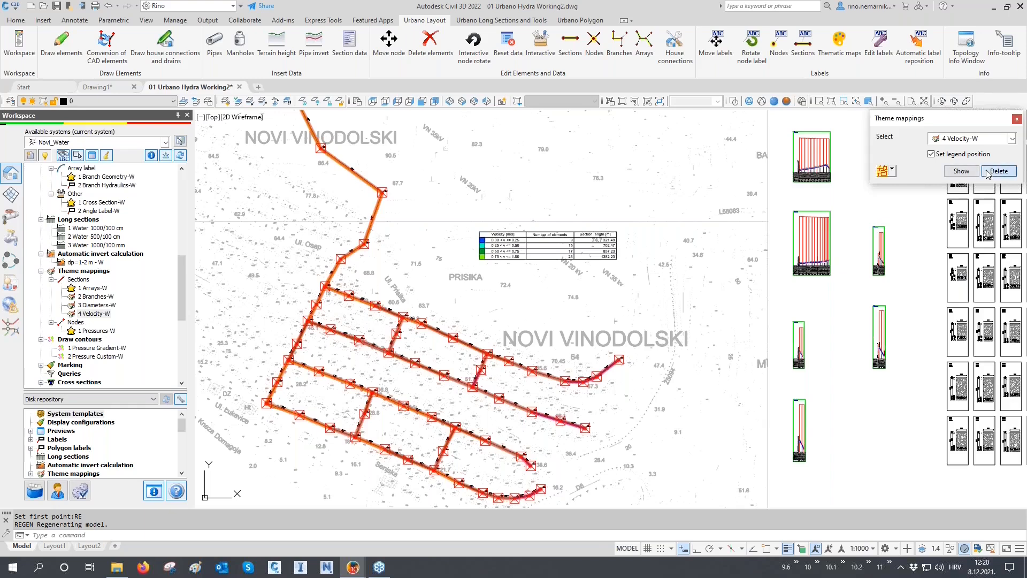
pyautogui.click(1015, 119)
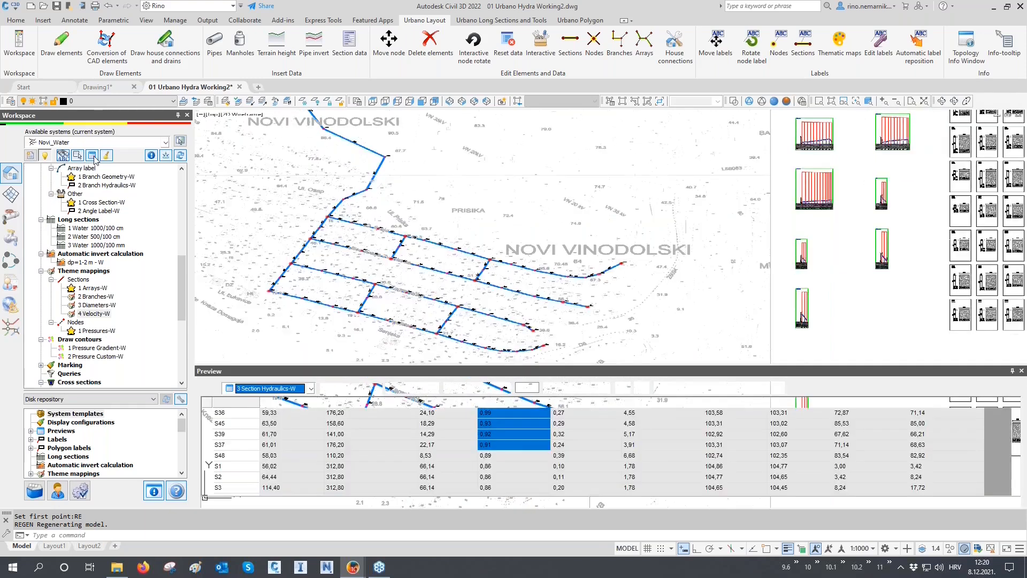
# - Switch the data preview to 2 Node Hydraulics-W and check the starting and ending pressure validation limits in its definition
pyautogui.click(258, 387)
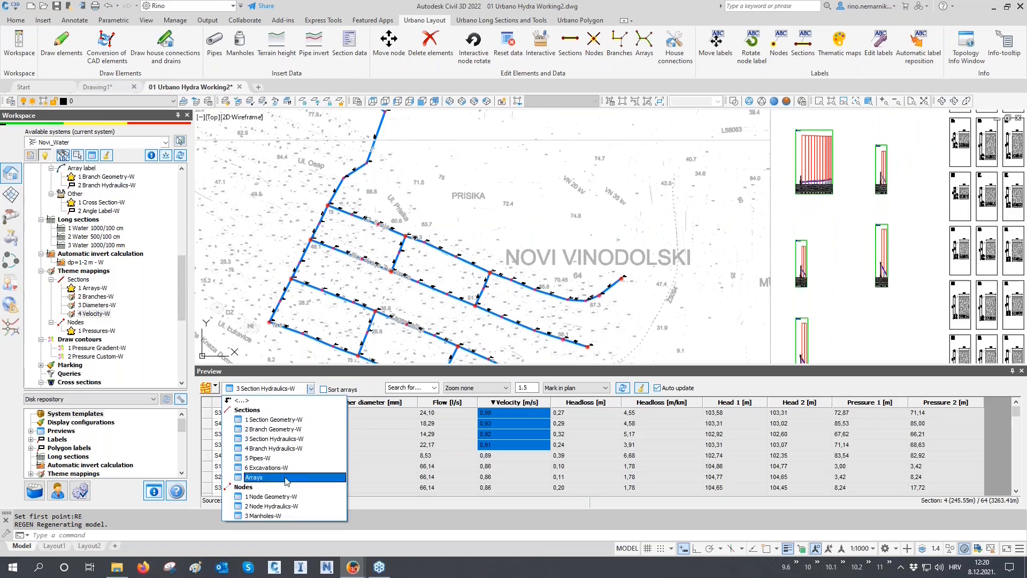
pyautogui.click(295, 507)
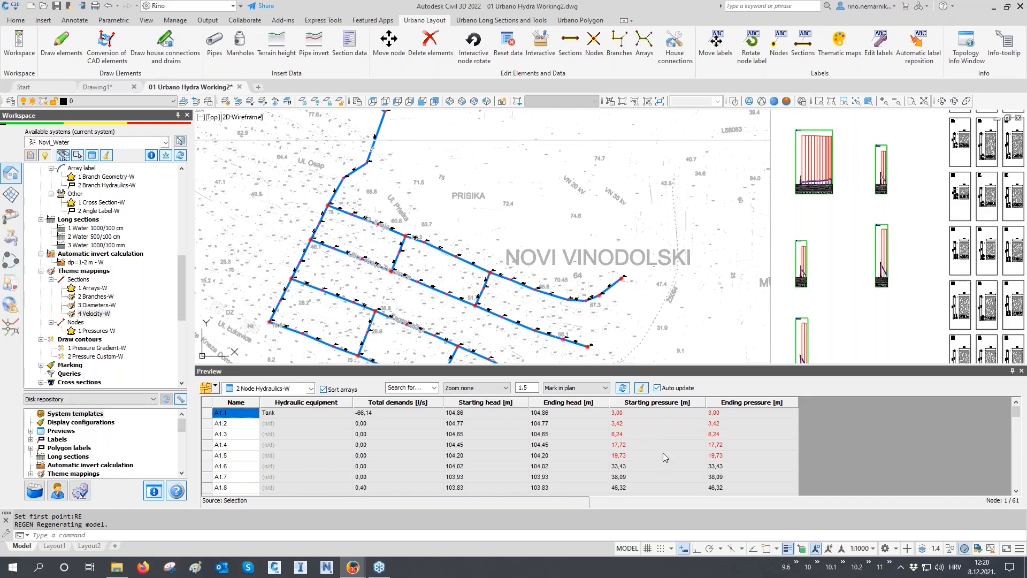
pyautogui.scroll(9, 109, 267)
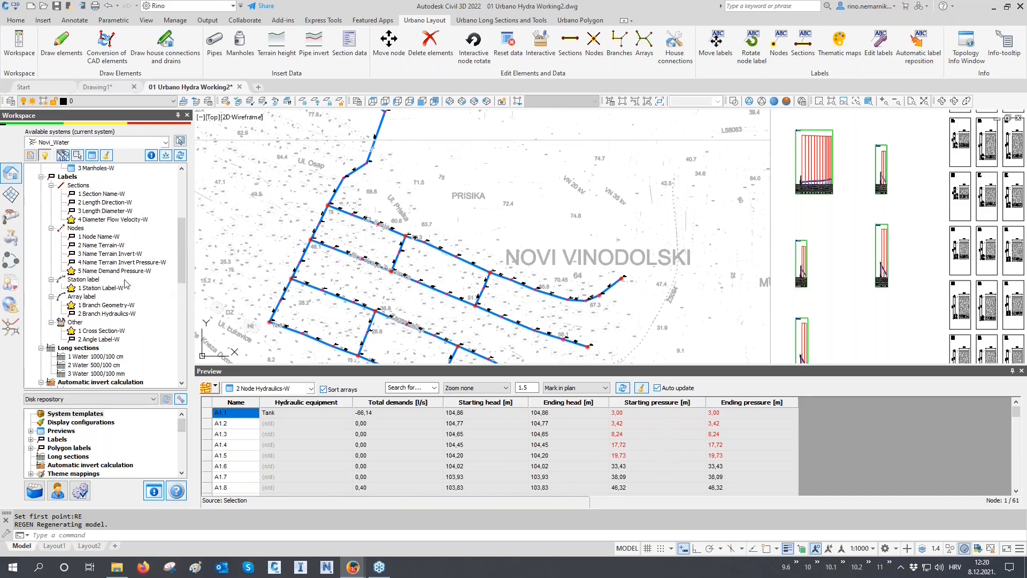
pyautogui.scroll(2, 109, 268)
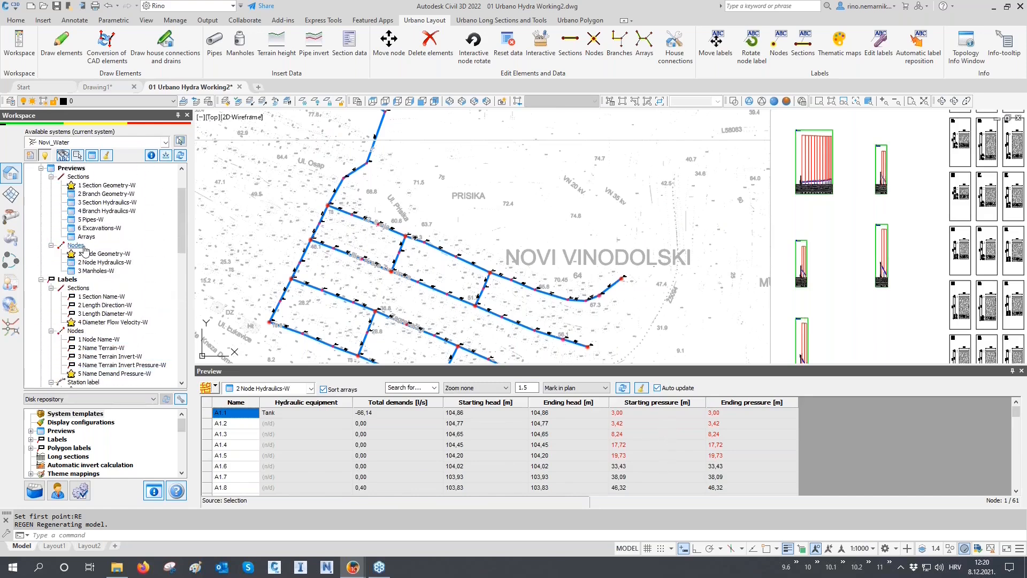
pyautogui.click(91, 262)
pyautogui.rightClick(91, 263)
pyautogui.click(115, 269)
pyautogui.click(266, 284)
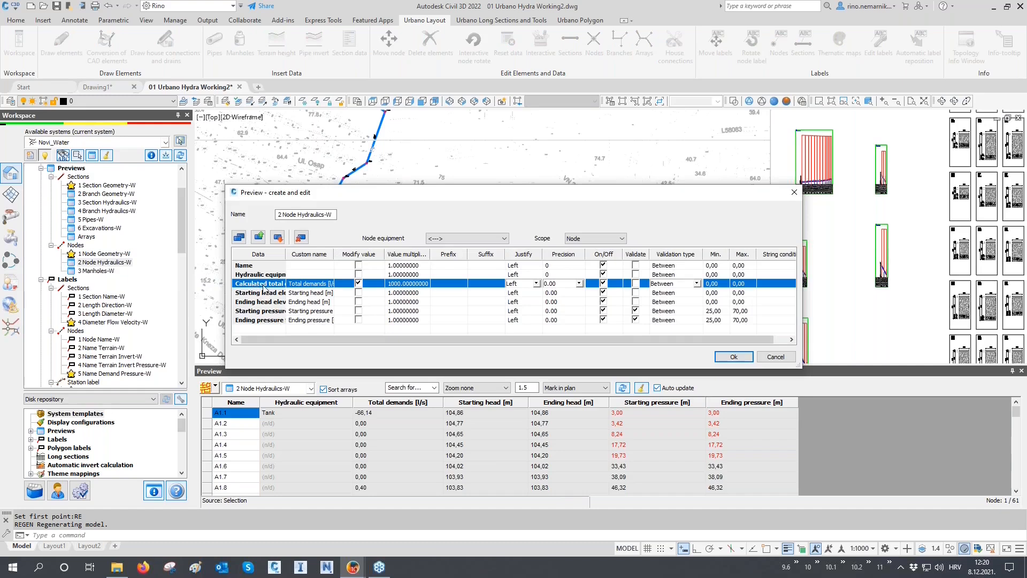
pyautogui.click(261, 311)
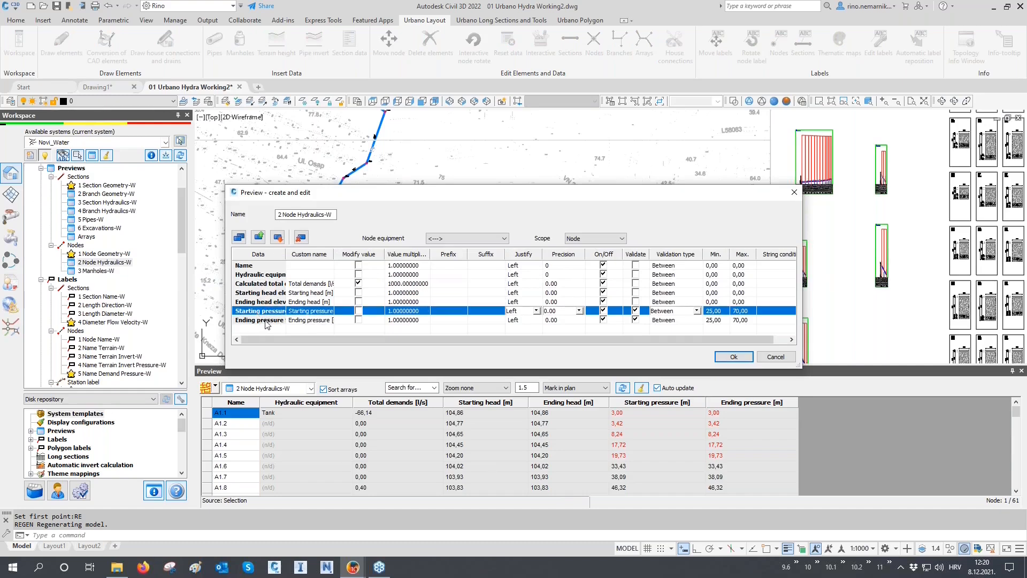
pyautogui.click(262, 322)
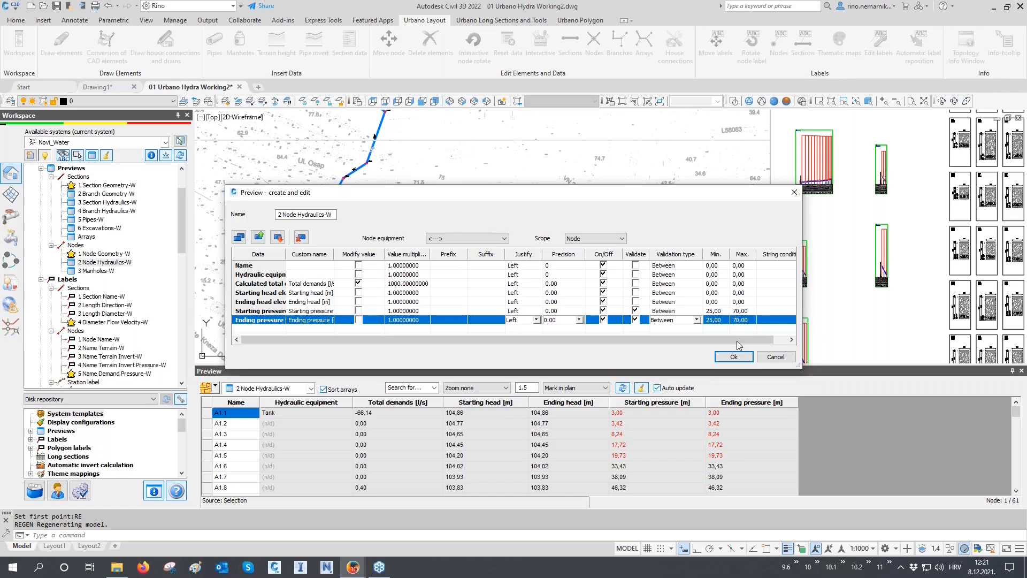
pyautogui.click(734, 357)
# - Sort the nodes by ascending starting pressure and mark the five lowest-pressure nodes, A1.1 to A1.5, in the plan
pyautogui.click(665, 402)
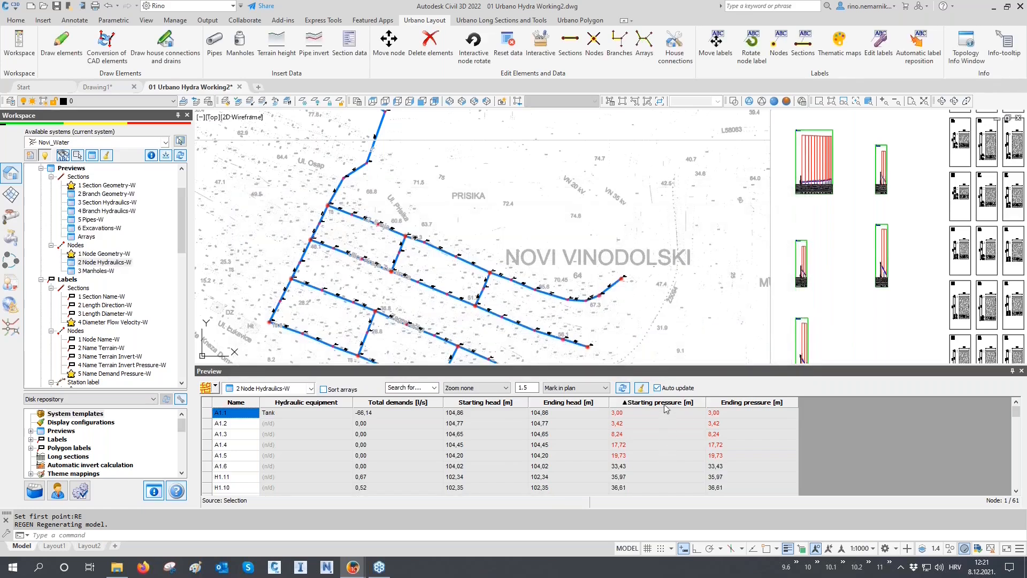
pyautogui.click(670, 403)
pyautogui.click(671, 403)
pyautogui.moveTo(637, 456); pyautogui.dragTo(635, 408)
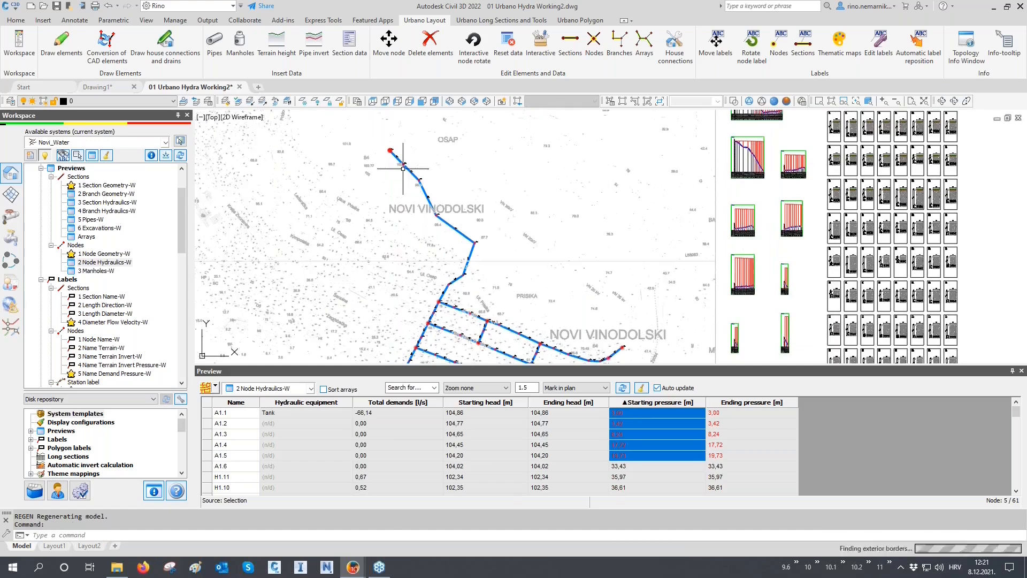
# - Regenerate the drawing and inspect where the five marked low-pressure nodes lie along the network
pyautogui.scroll(6, 399, 160)
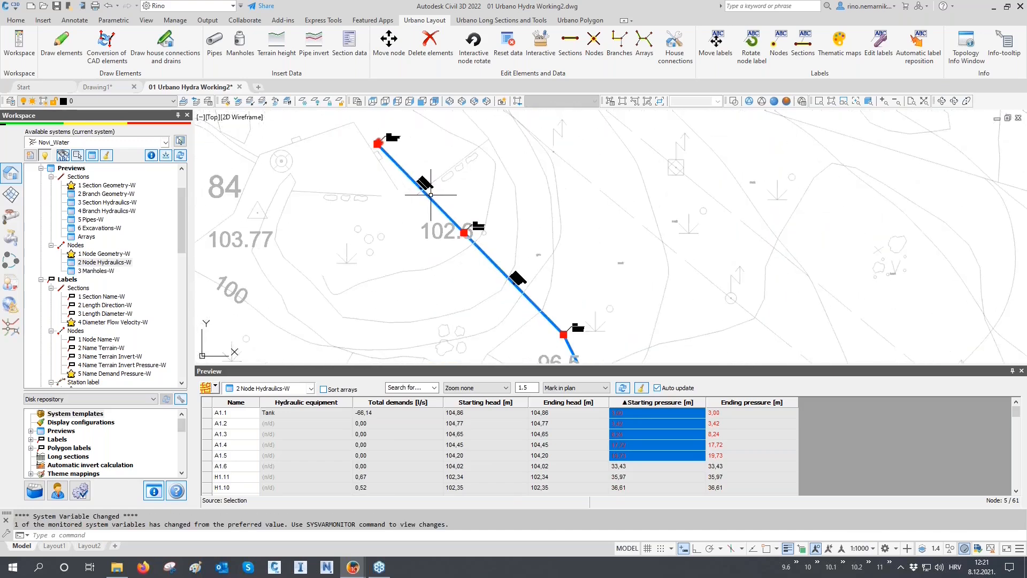
pyautogui.write('re')
pyautogui.press('Return')
pyautogui.scroll(-6, 447, 181)
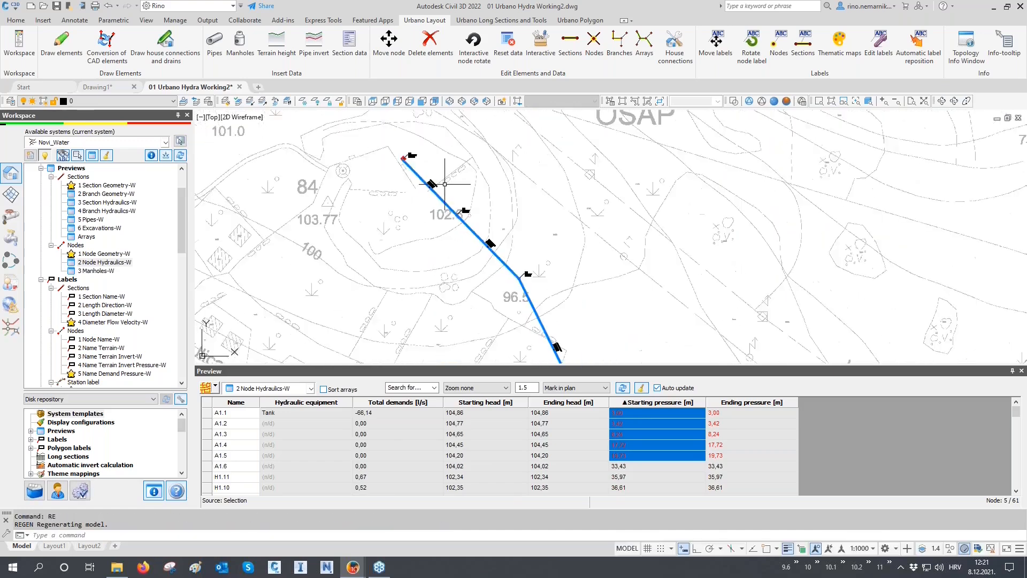
pyautogui.scroll(-3, 446, 184)
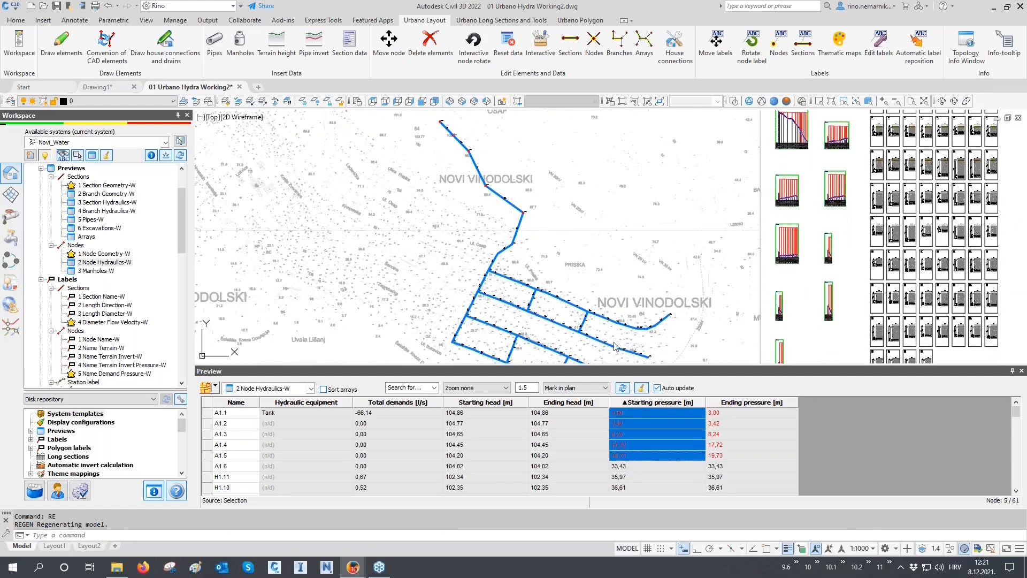
pyautogui.scroll(5, 530, 216)
pyautogui.moveTo(507, 223); pyautogui.dragTo(531, 303, button='middle')
pyautogui.scroll(-4, 529, 300)
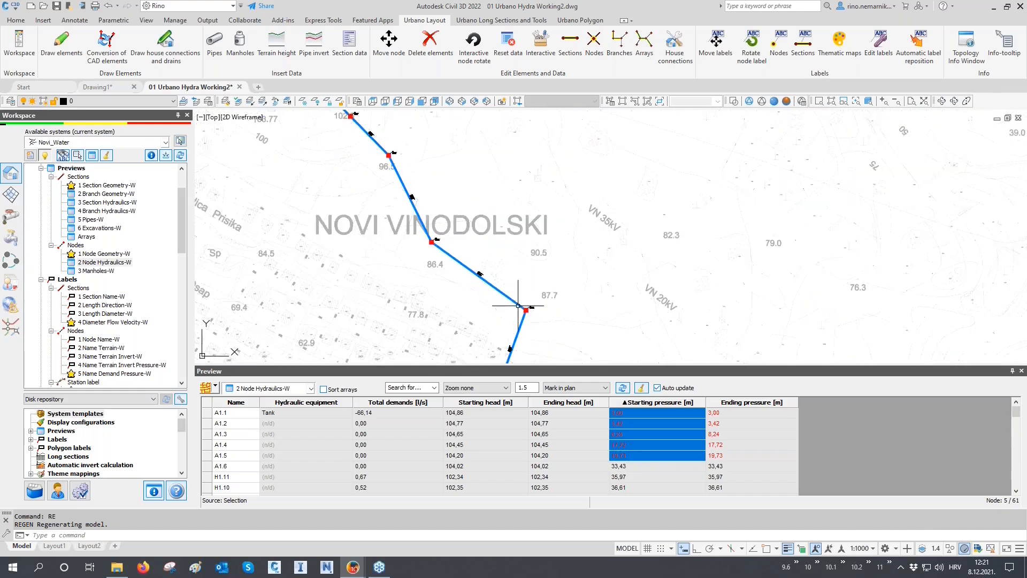
pyautogui.scroll(-6, 412, 191)
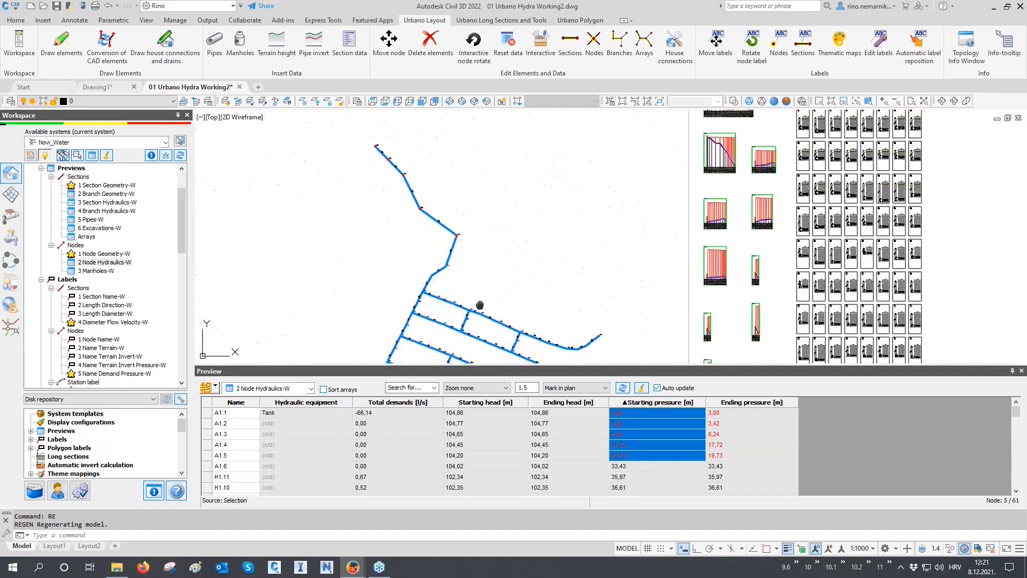
pyautogui.moveTo(481, 303); pyautogui.dragTo(498, 237, button='middle')
# - Sort the nodes by descending starting pressure and locate all nodes above 70 m in the plan
pyautogui.click(657, 404)
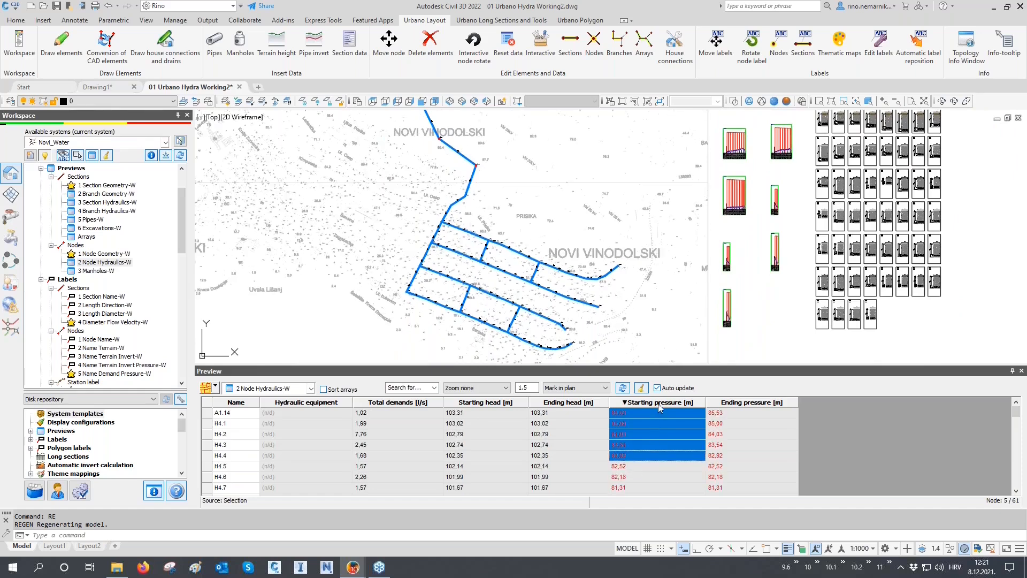
pyautogui.scroll(-1, 649, 424)
pyautogui.scroll(-3, 651, 427)
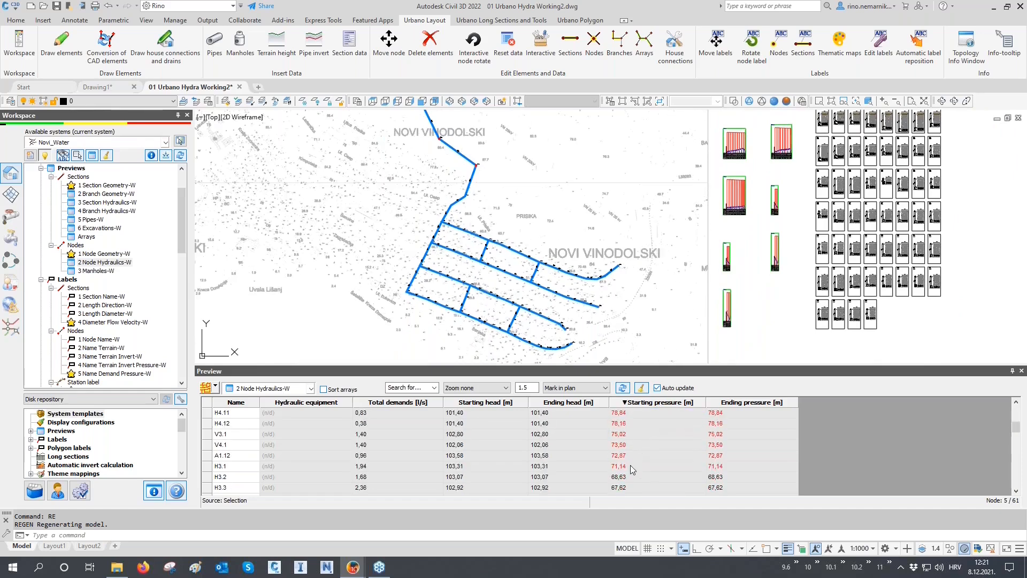
pyautogui.moveTo(630, 466); pyautogui.dragTo(624, 314)
pyautogui.scroll(6, 545, 348)
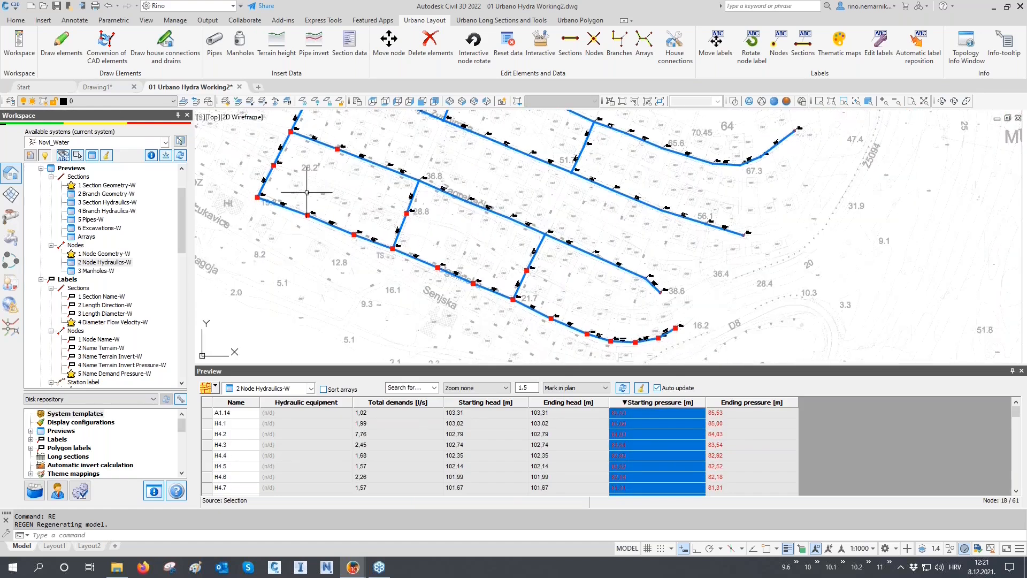
pyautogui.scroll(-5, 364, 304)
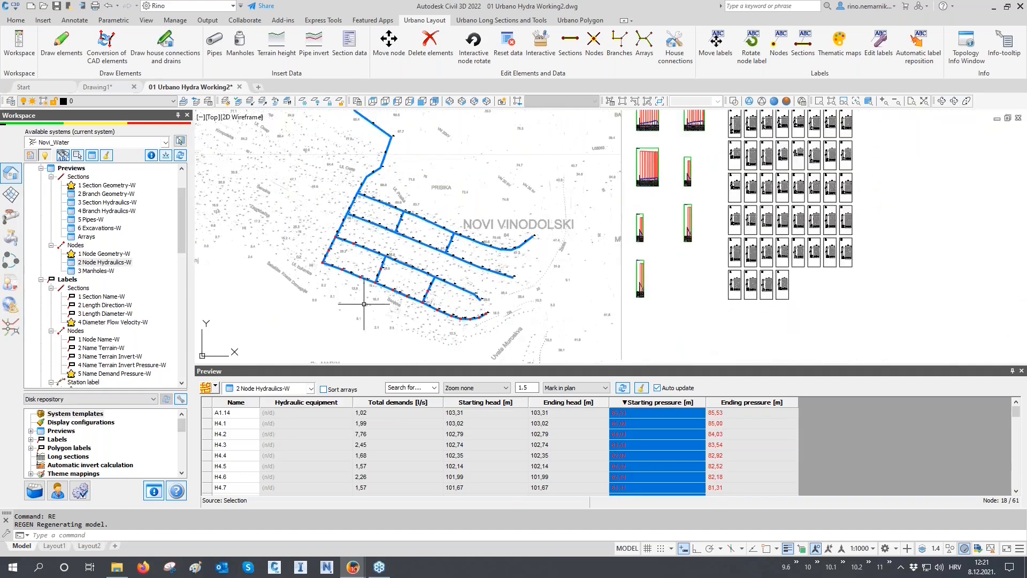
# - Examine the head line against the terrain in the uppermost long section drawing and close the node data preview
pyautogui.scroll(-3, 505, 183)
pyautogui.scroll(8, 447, 159)
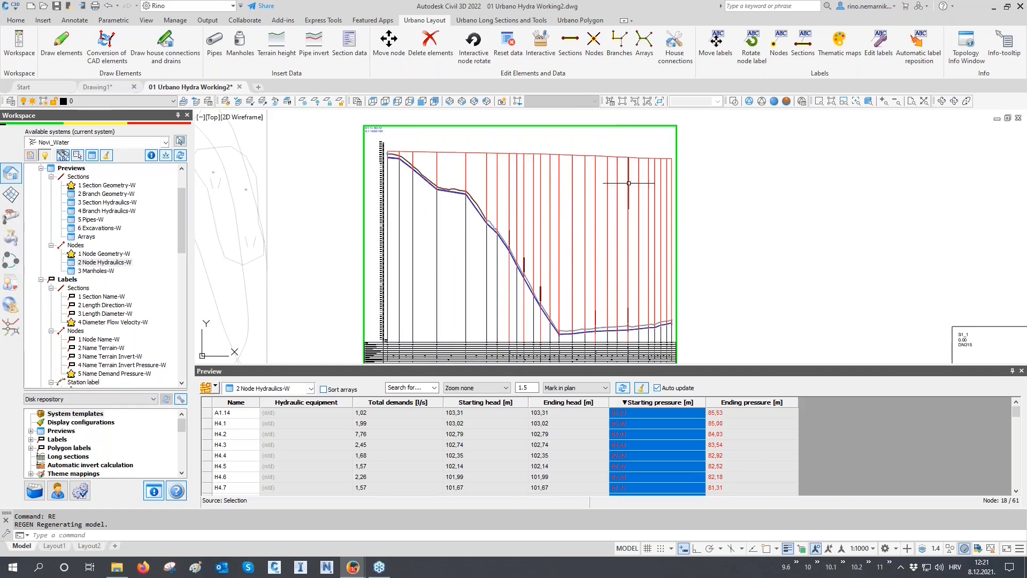
pyautogui.scroll(-8, 654, 192)
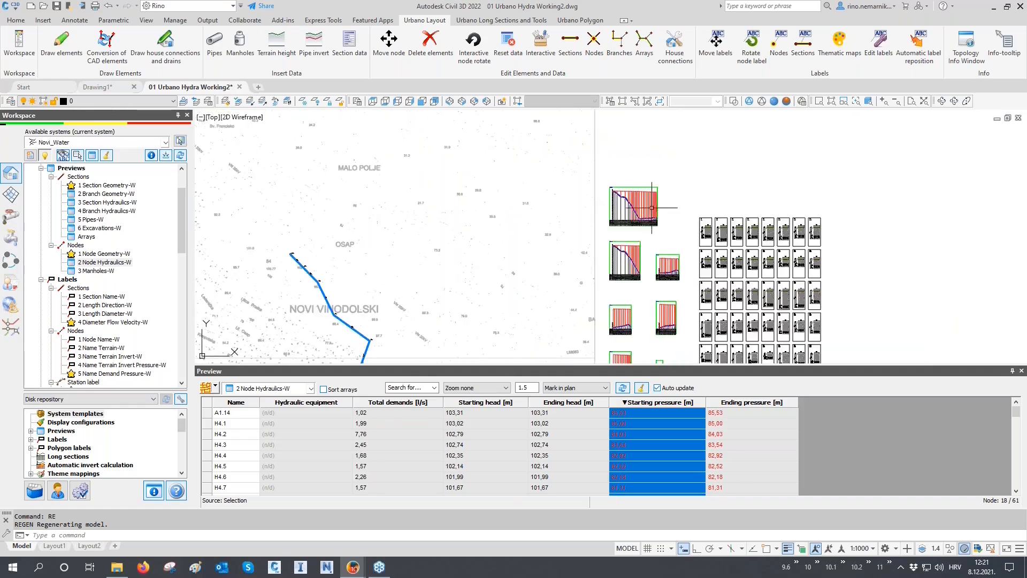
pyautogui.moveTo(541, 288); pyautogui.dragTo(545, 185, button='middle')
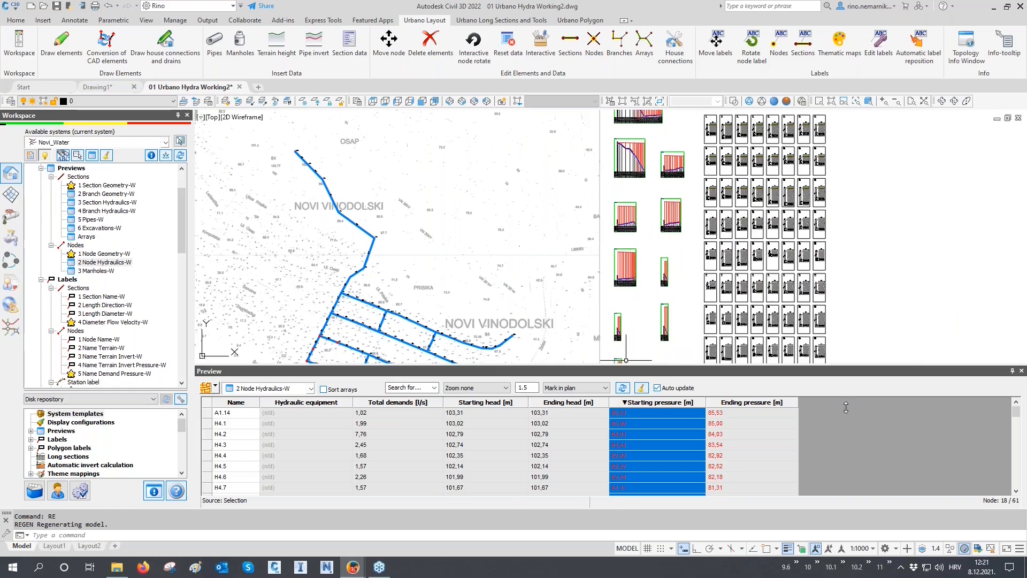
pyautogui.click(1022, 370)
pyautogui.moveTo(490, 431); pyautogui.dragTo(532, 441, button='middle')
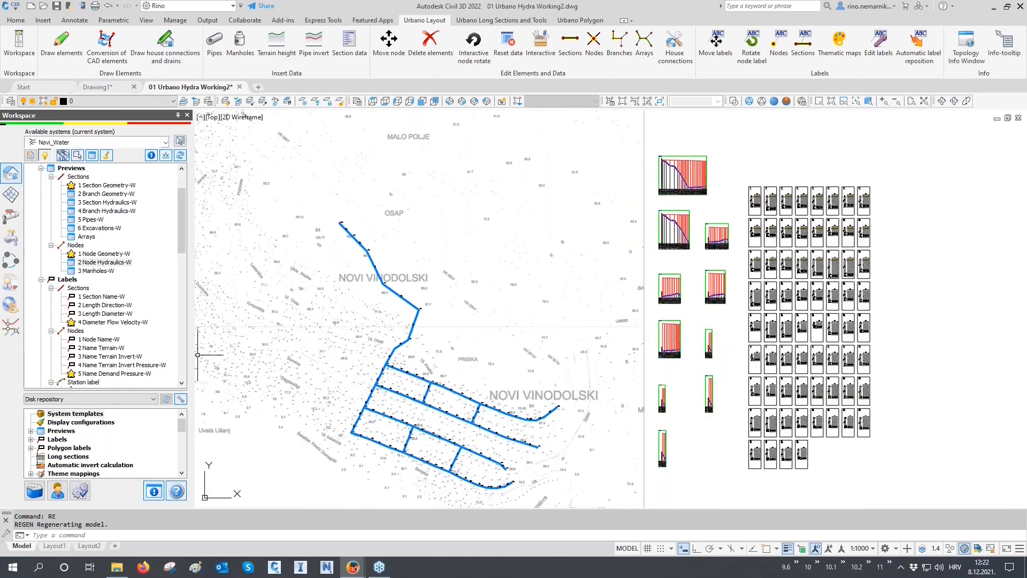
# - Show the 1 Pressures-W theme mapping for the whole network, place its legend beside the pipes and regenerate the drawing
pyautogui.scroll(-8, 176, 334)
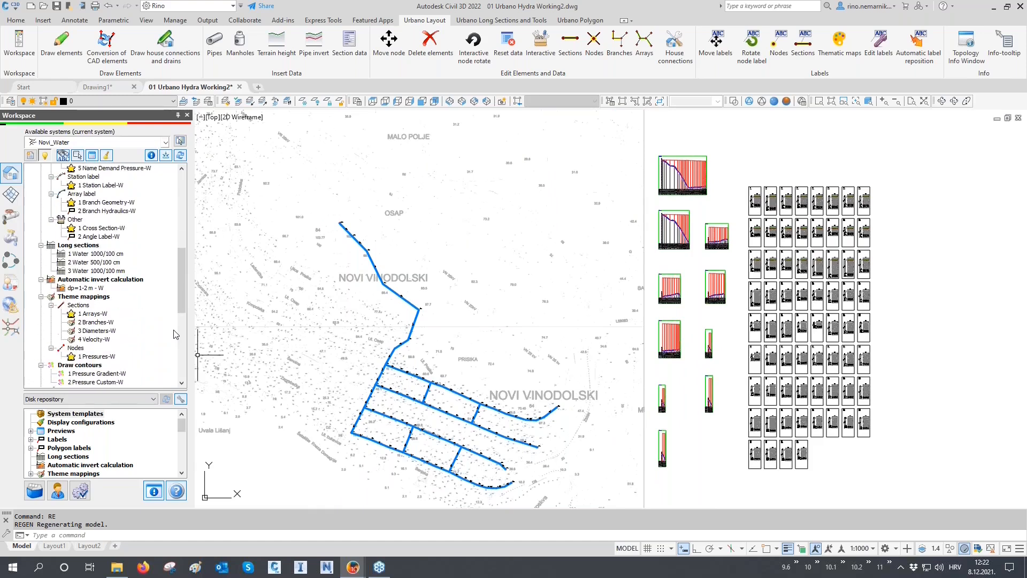
pyautogui.scroll(-2, 140, 326)
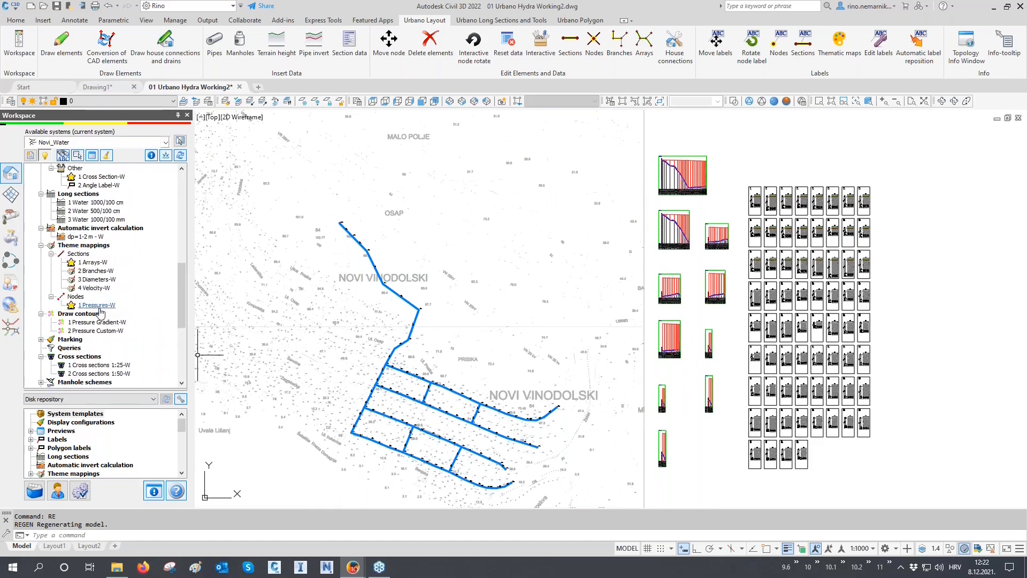
pyautogui.doubleClick(97, 306)
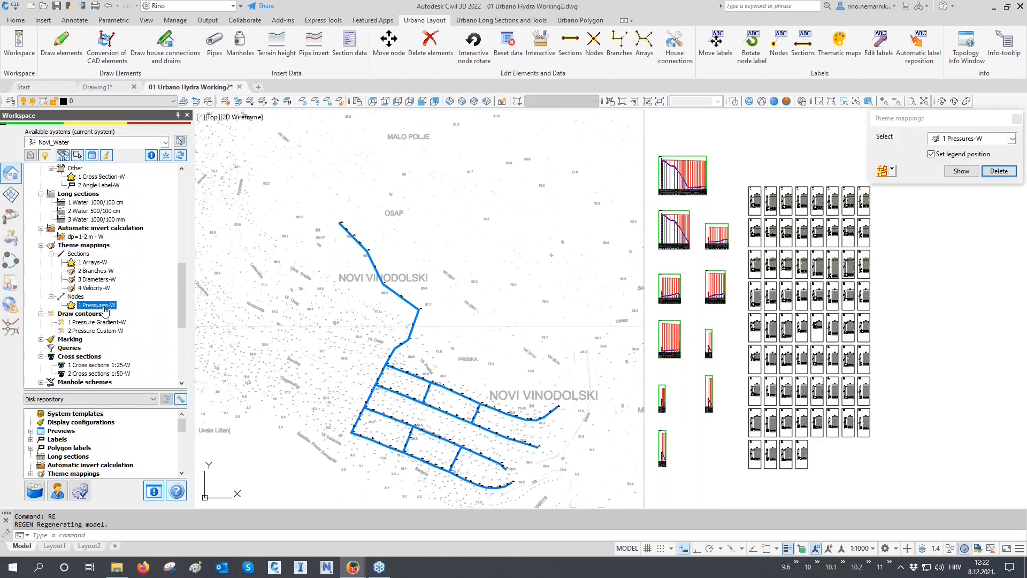
pyautogui.click(882, 172)
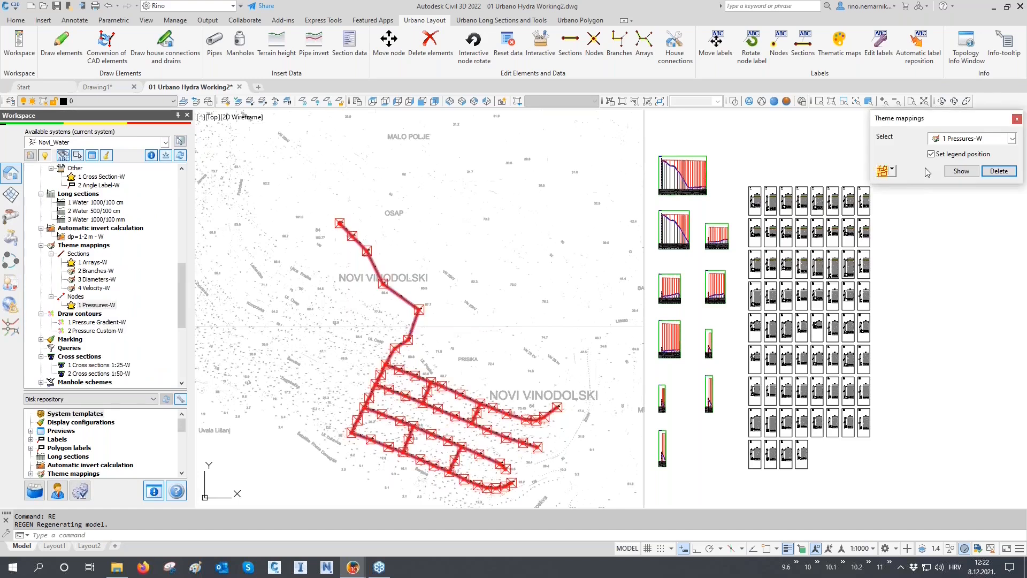
pyautogui.click(961, 170)
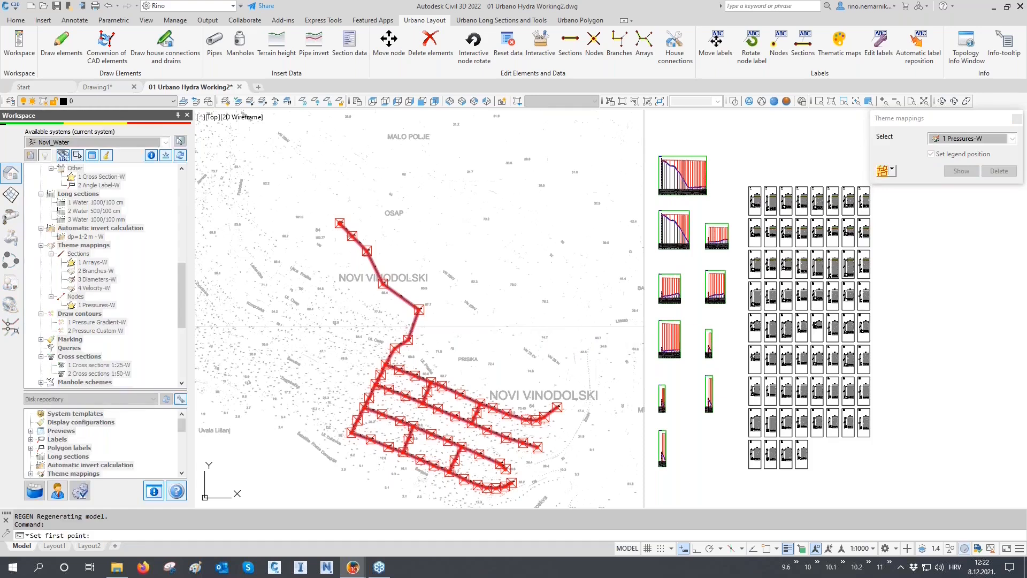
pyautogui.click(483, 333)
pyautogui.write('RE')
pyautogui.press('Return')
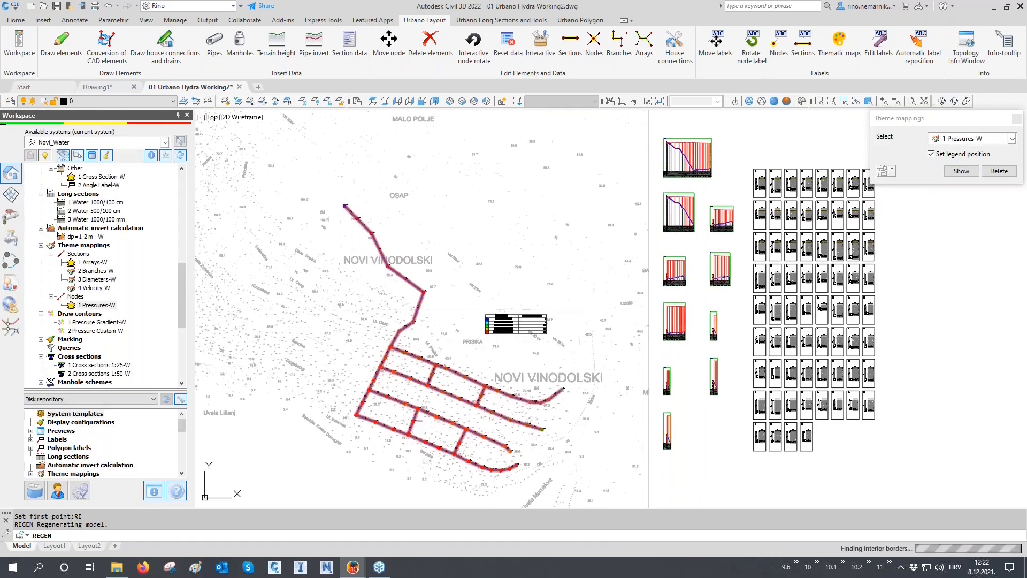
# - Examine the pressure legend and the range settings of the 1 Pressures-W mapping, and compare them with the coloured nodes in the plan
pyautogui.scroll(4, 513, 317)
pyautogui.scroll(4, 513, 316)
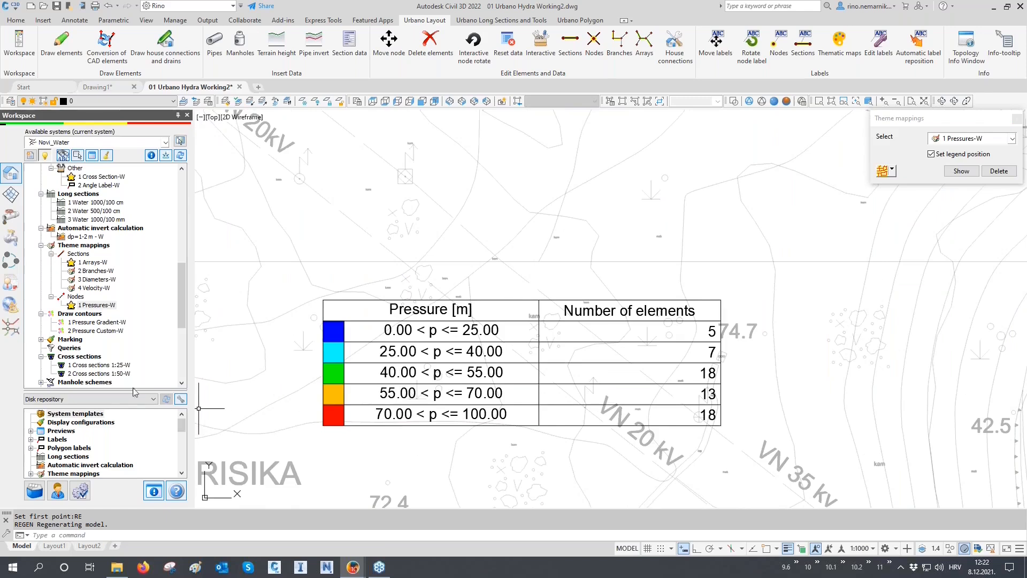
pyautogui.rightClick(93, 307)
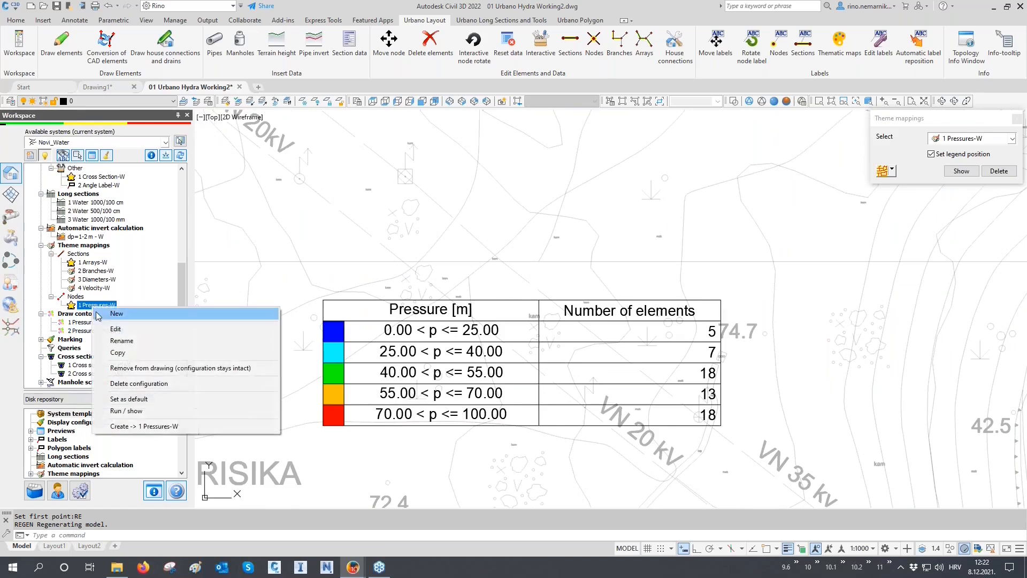
pyautogui.click(113, 331)
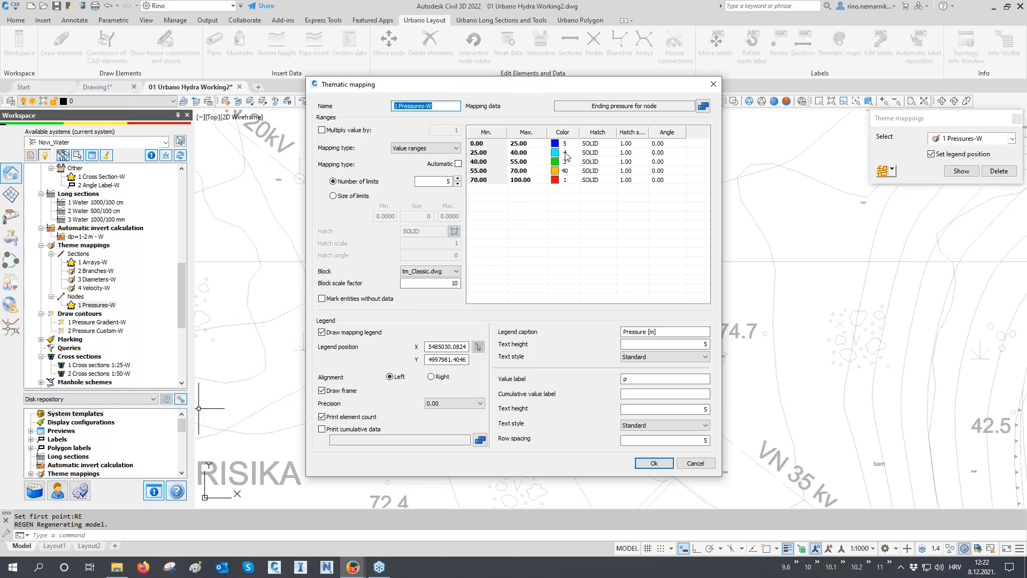
pyautogui.click(709, 463)
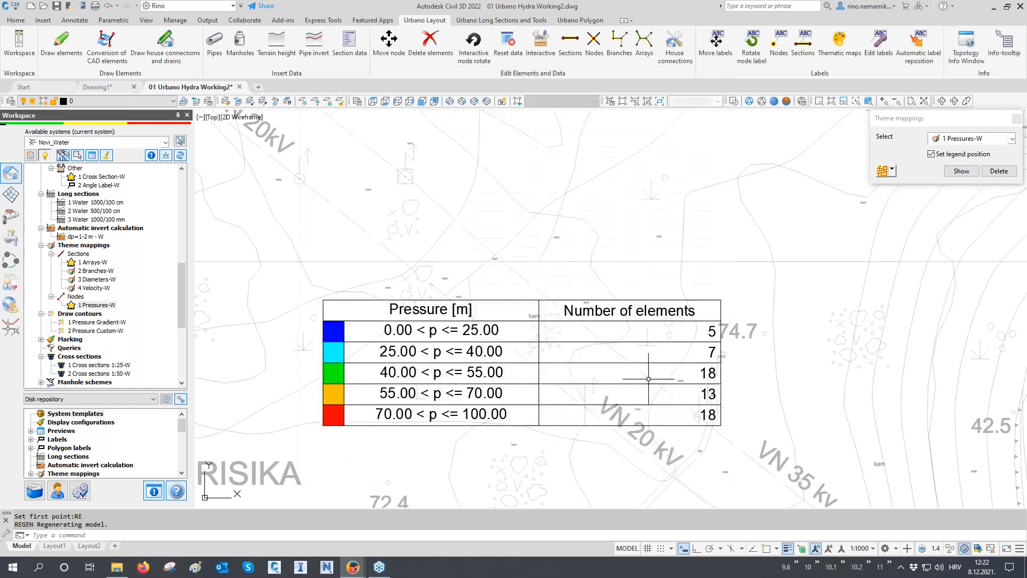
pyautogui.scroll(-5, 655, 352)
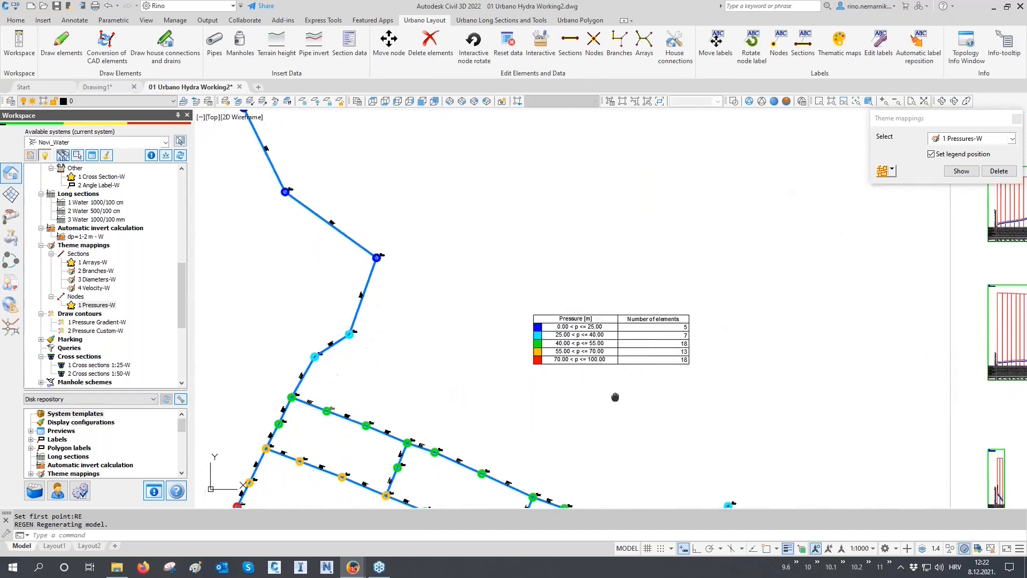
pyautogui.moveTo(441, 318); pyautogui.dragTo(444, 216, button='middle')
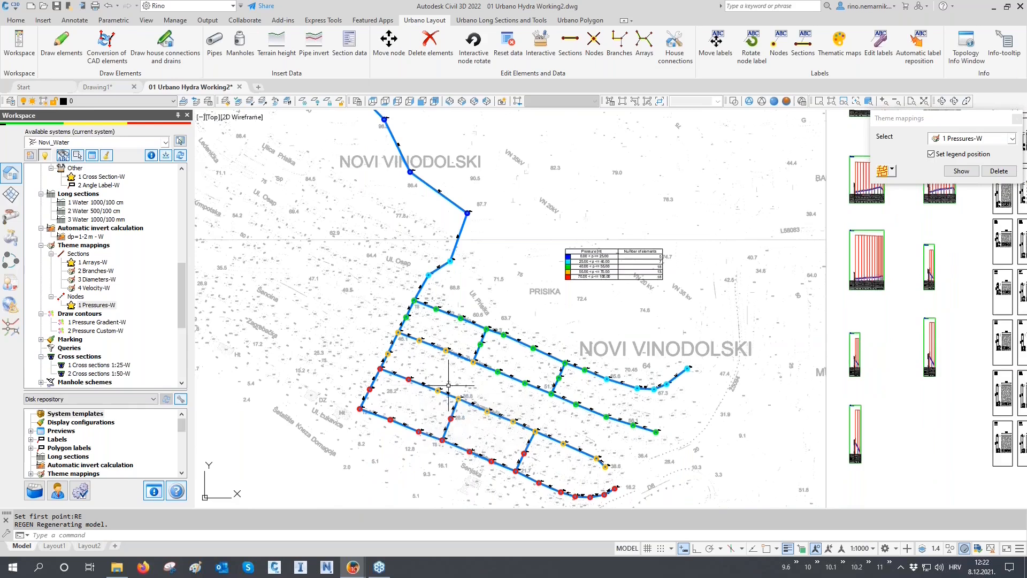
# - Draw pressure contours over the network with the 1 Pressure Gradient-W configuration
pyautogui.scroll(-1, 130, 287)
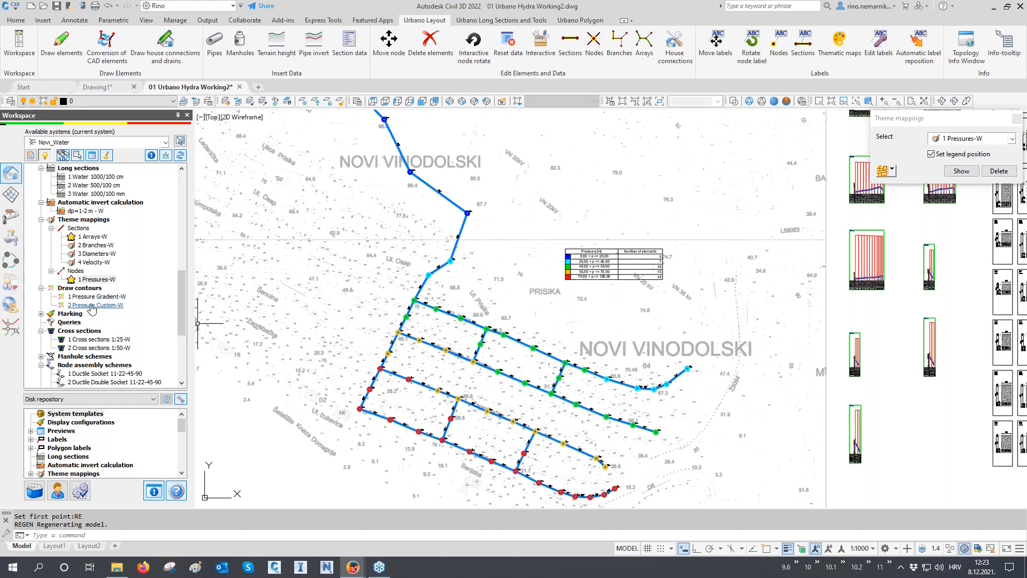
pyautogui.doubleClick(91, 298)
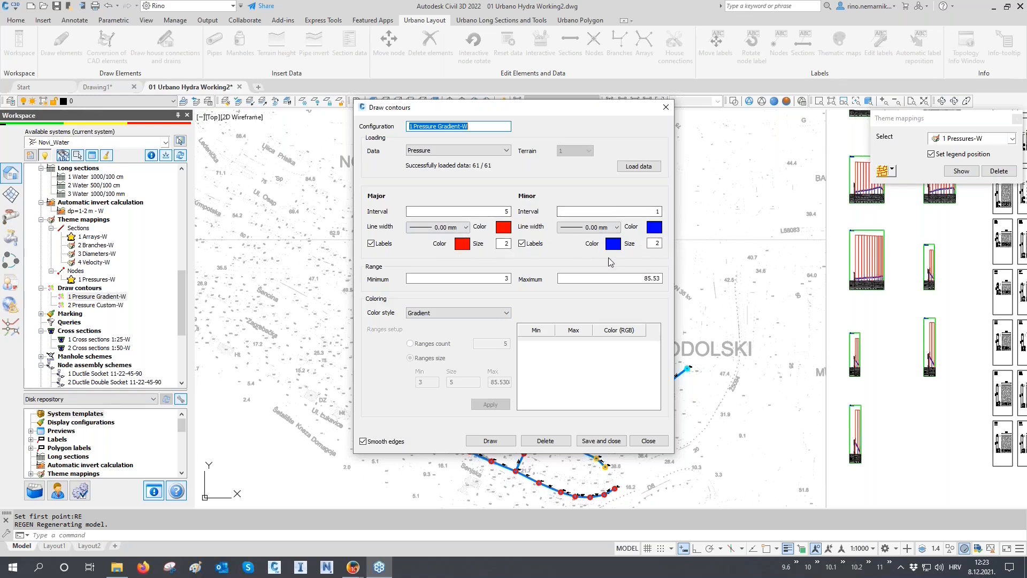
pyautogui.click(490, 440)
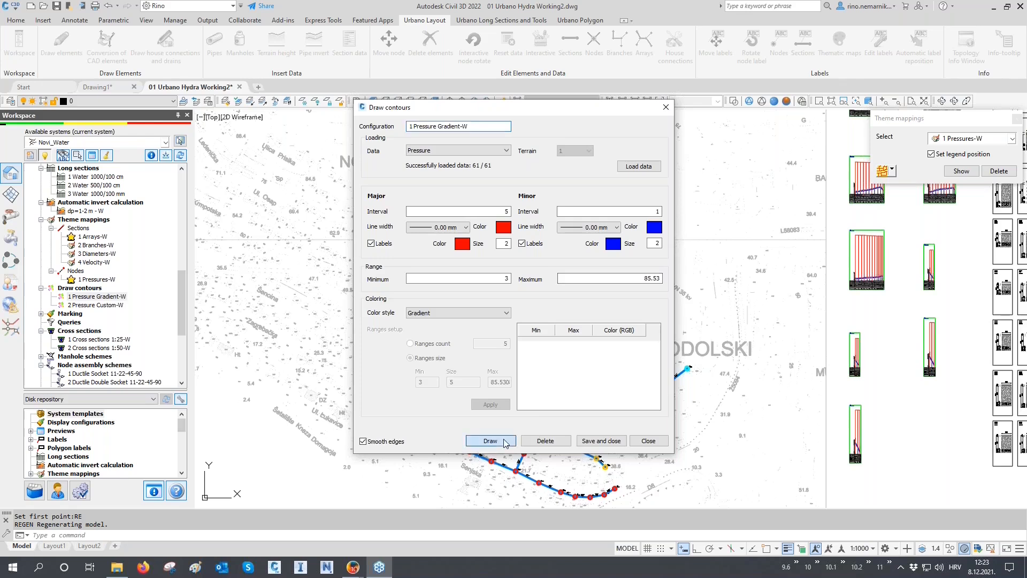
pyautogui.click(649, 441)
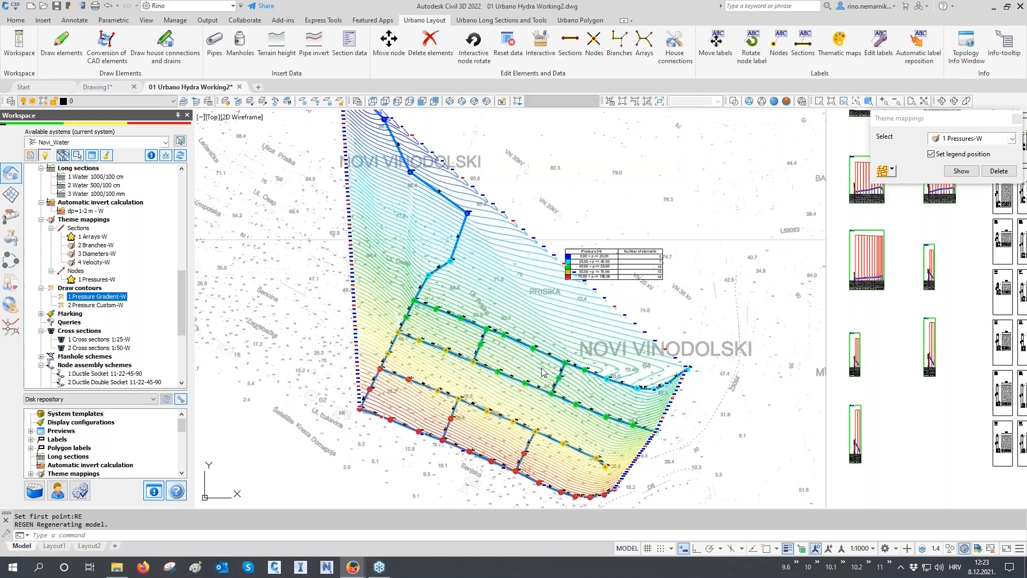
# - Examine the gradient-coloured pressure contours and their labels across the network, and compare them with the pressure legend
pyautogui.scroll(-2, 543, 372)
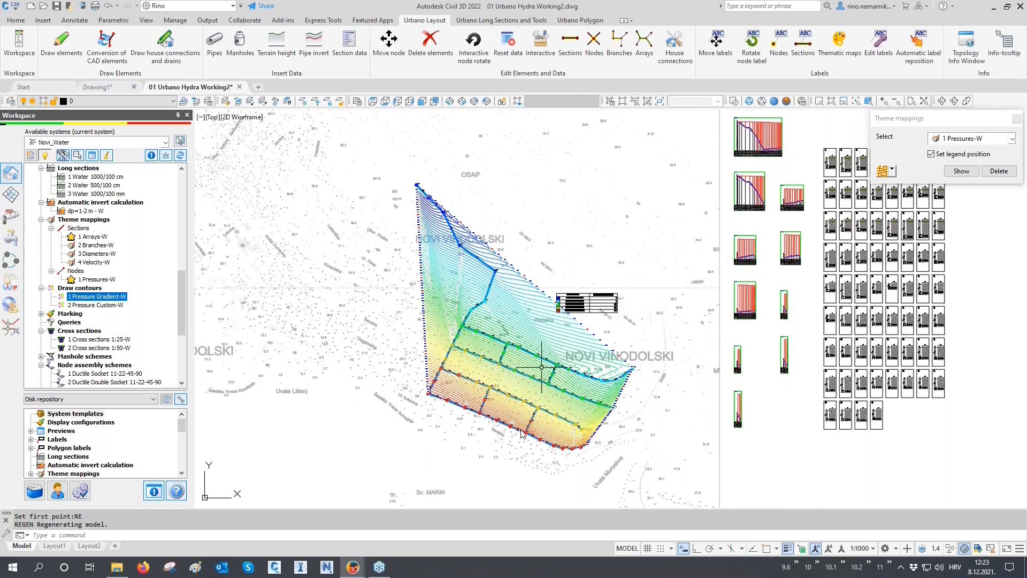
pyautogui.scroll(4, 522, 433)
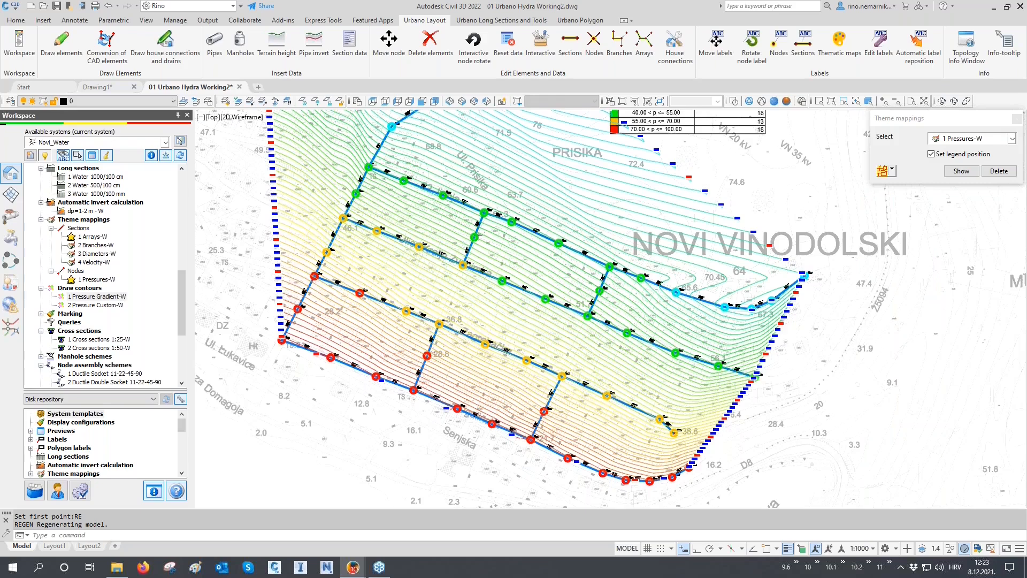
pyautogui.scroll(5, 294, 279)
pyautogui.moveTo(337, 259); pyautogui.dragTo(316, 469, button='middle')
pyautogui.moveTo(380, 371)
pyautogui.mouseDown(button='middle')
pyautogui.moveTo(458, 420)
pyautogui.moveTo(618, 297)
pyautogui.mouseUp(button='middle')
pyautogui.scroll(-7, 605, 305)
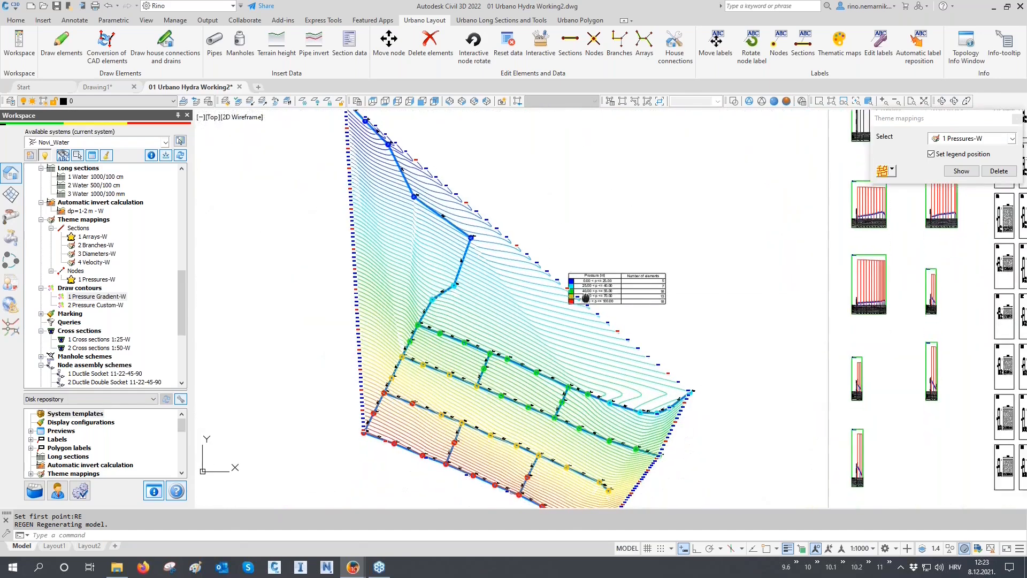
pyautogui.scroll(3, 592, 315)
pyautogui.moveTo(585, 354); pyautogui.dragTo(600, 253, button='middle')
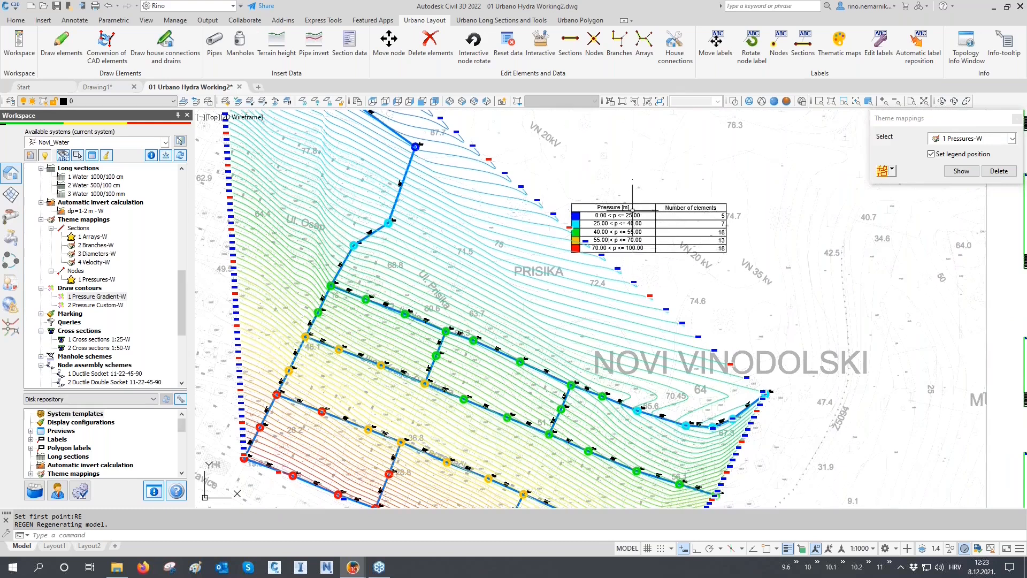
# - Delete all drawn contours and draw pressure contours with the 2 Pressure Custom-W configuration and its custom color ranges
pyautogui.doubleClick(96, 305)
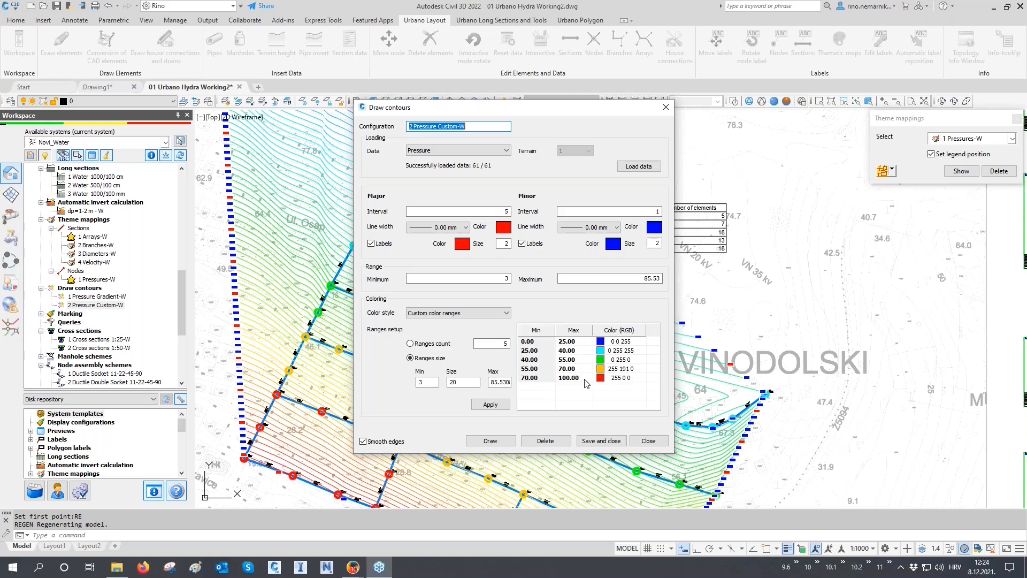
pyautogui.click(643, 442)
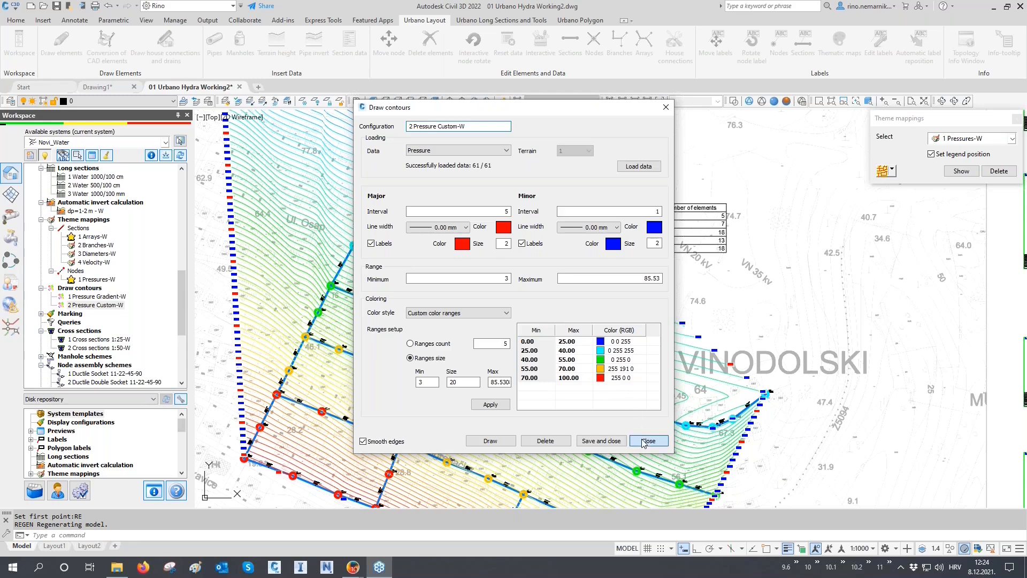
pyautogui.rightClick(80, 289)
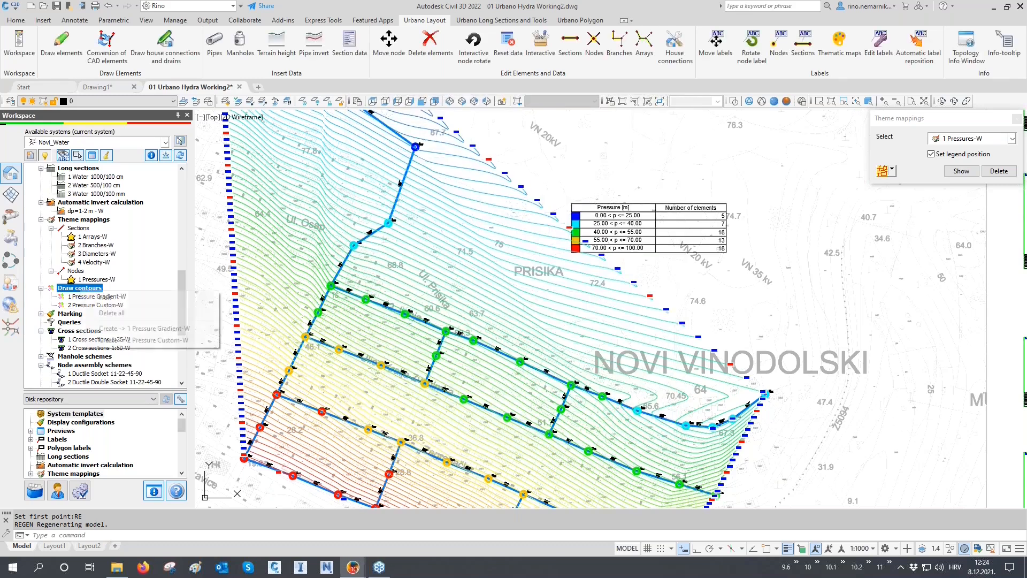
pyautogui.click(106, 314)
pyautogui.doubleClick(104, 311)
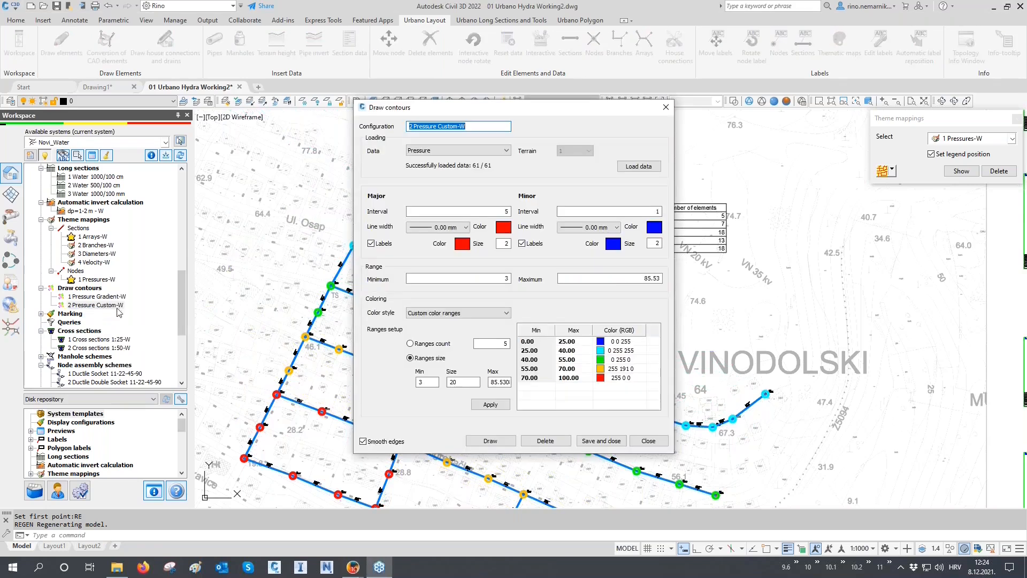
pyautogui.click(508, 439)
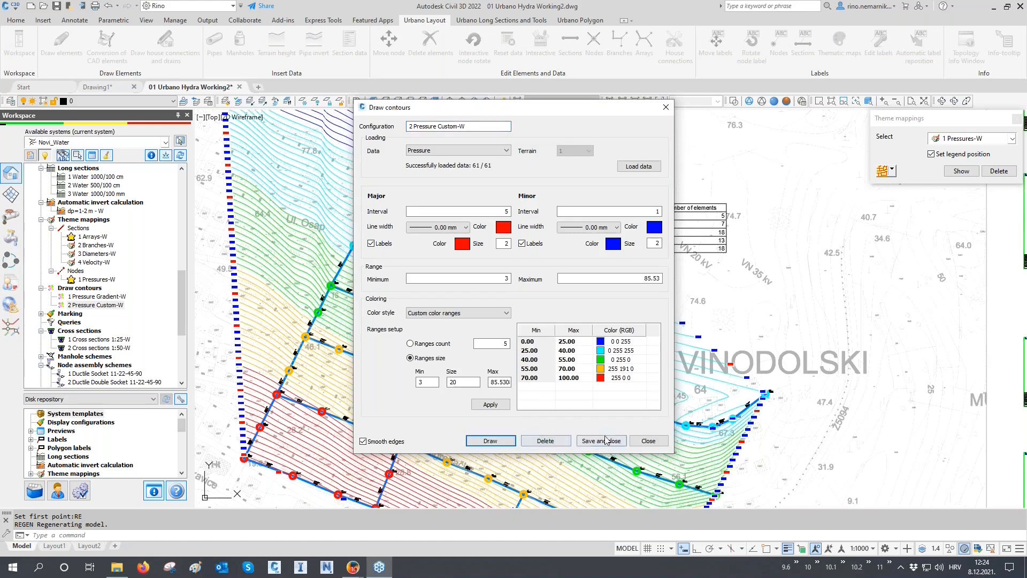
pyautogui.click(649, 440)
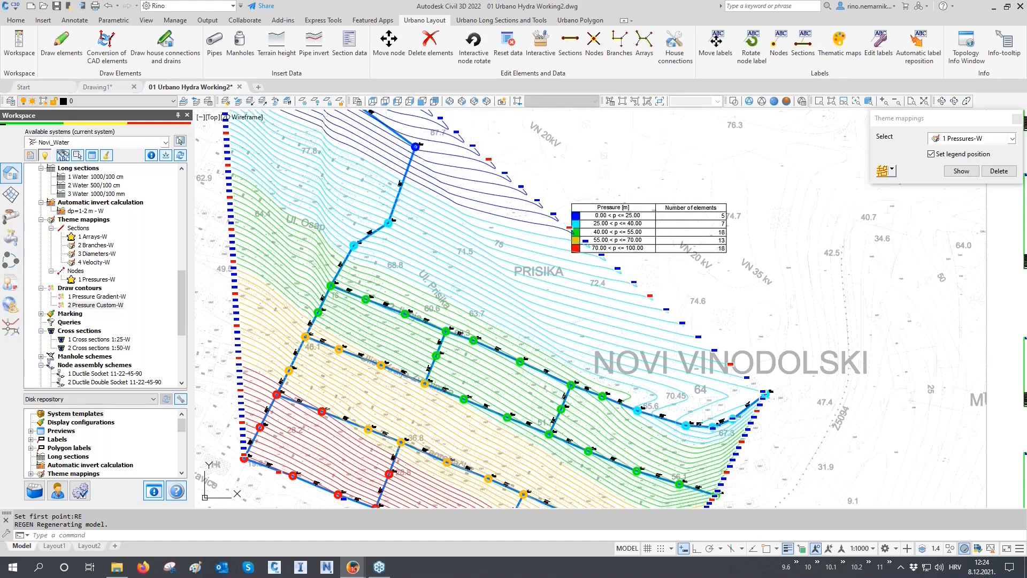
# - Examine the custom-coloured contours along the transport pipeline and distribution network in plan and in the SE Isometric view
pyautogui.scroll(2, 502, 282)
pyautogui.moveTo(502, 282)
pyautogui.mouseDown(button='middle')
pyautogui.moveTo(505, 408)
pyautogui.moveTo(544, 415)
pyautogui.mouseUp(button='middle')
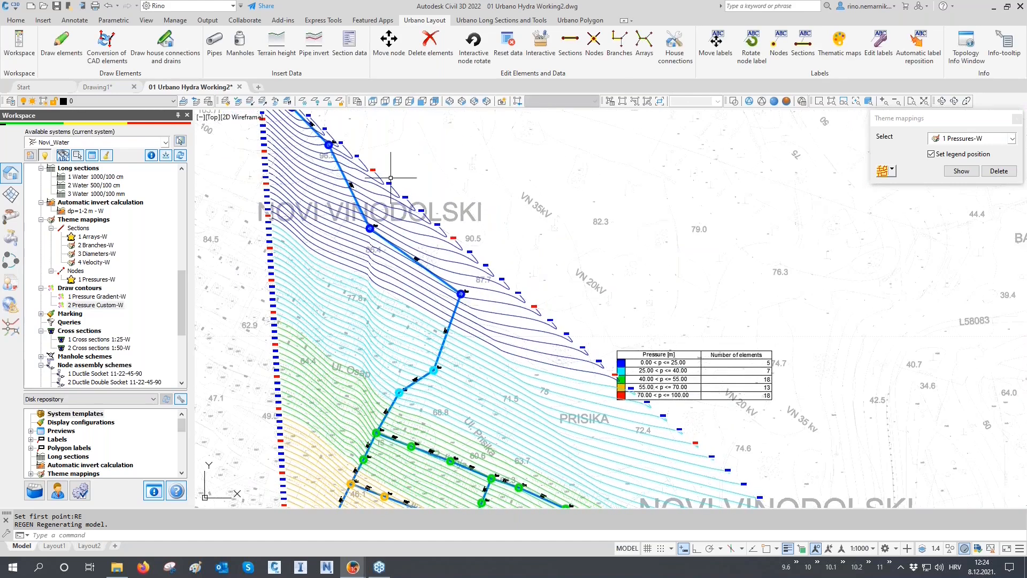
pyautogui.scroll(2, 429, 281)
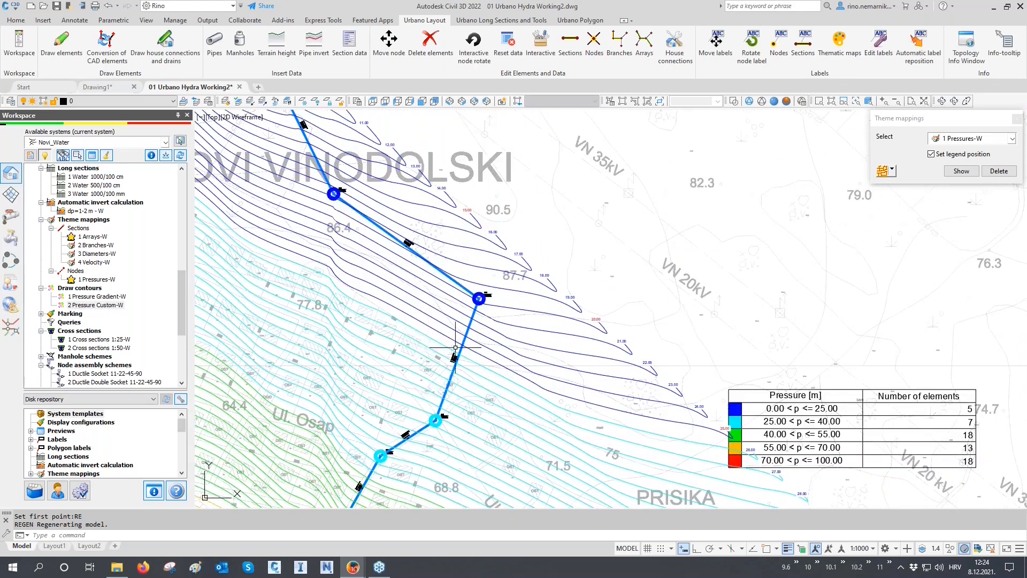
pyautogui.moveTo(455, 348)
pyautogui.mouseDown(button='middle')
pyautogui.moveTo(451, 300)
pyautogui.moveTo(465, 233)
pyautogui.moveTo(517, 151)
pyautogui.mouseUp(button='middle')
pyautogui.moveTo(352, 468)
pyautogui.mouseDown(button='middle')
pyautogui.moveTo(400, 369)
pyautogui.moveTo(424, 275)
pyautogui.mouseUp(button='middle')
pyautogui.scroll(-4, 379, 388)
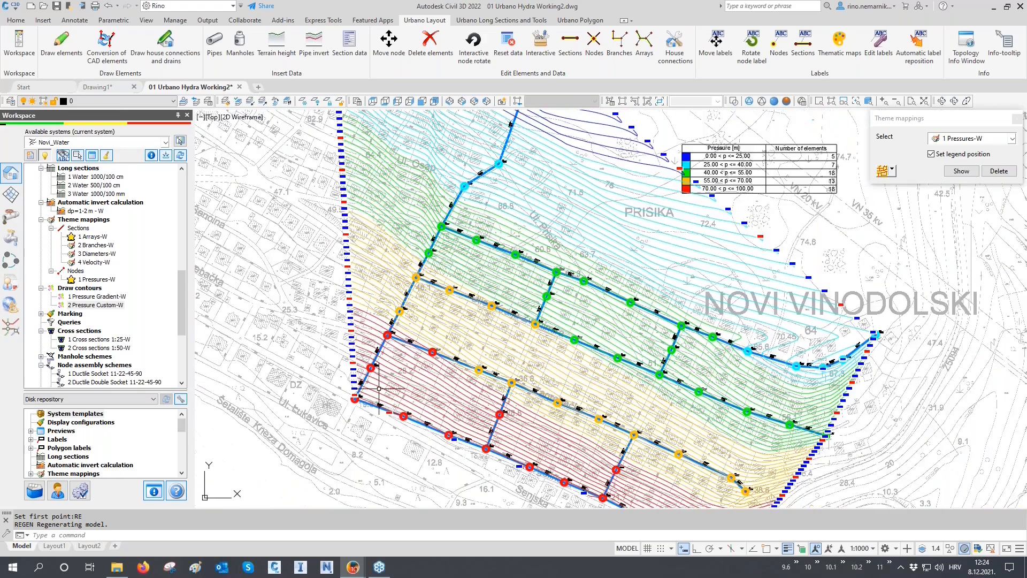
pyautogui.moveTo(402, 356); pyautogui.dragTo(403, 392, button='middle')
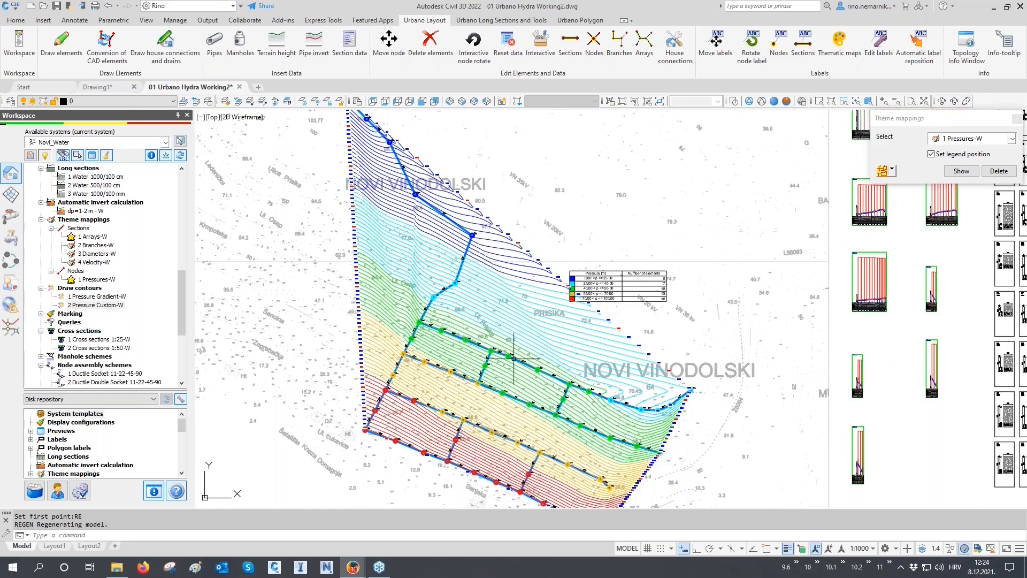
pyautogui.click(463, 102)
pyautogui.scroll(2, 661, 370)
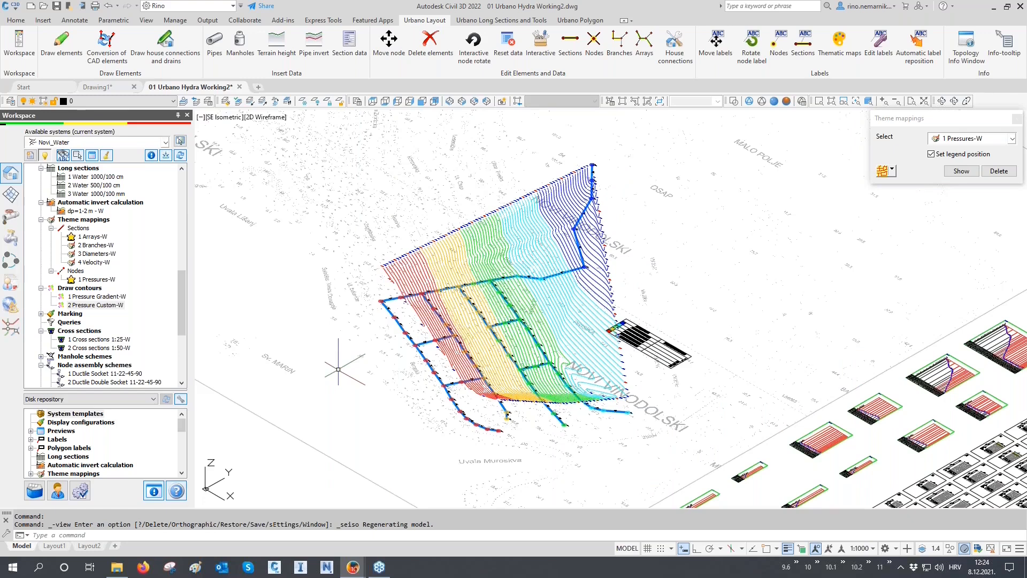
# - Review the data types available for contours in the 2 Pressure Custom-W configuration, keeping Pressure selected
pyautogui.click(102, 306)
pyautogui.doubleClick(102, 309)
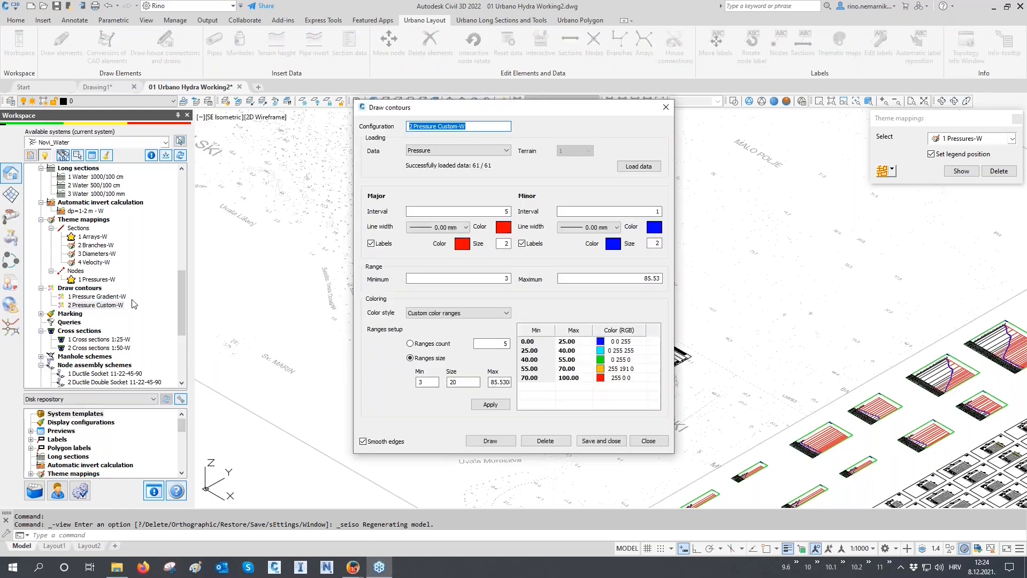
pyautogui.click(464, 152)
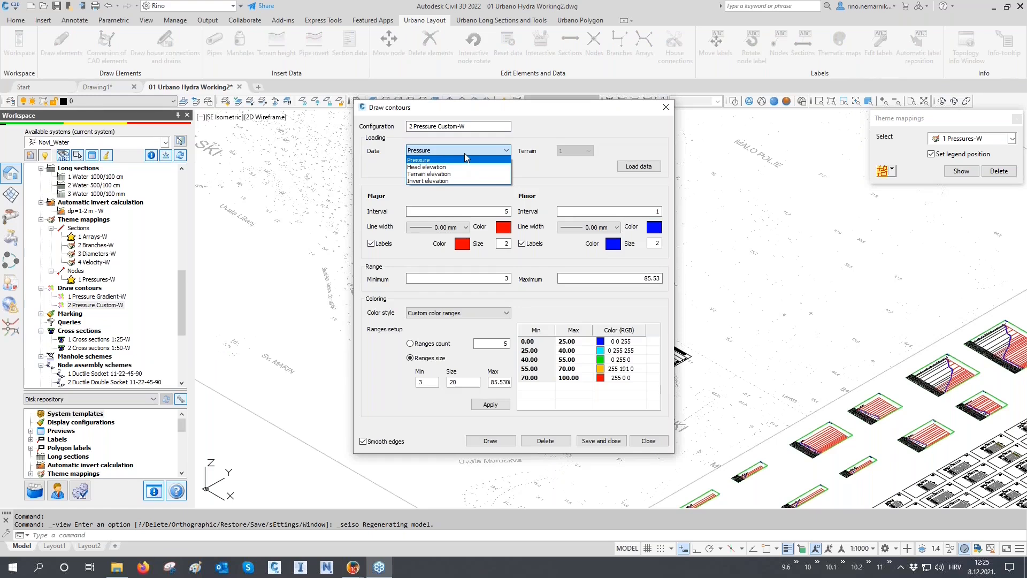
pyautogui.click(465, 154)
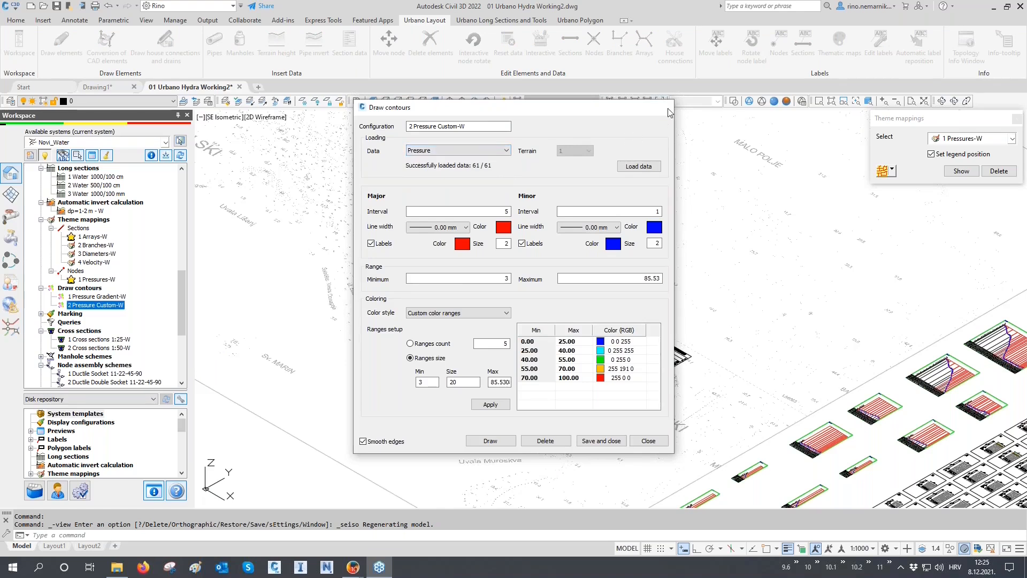
pyautogui.click(667, 108)
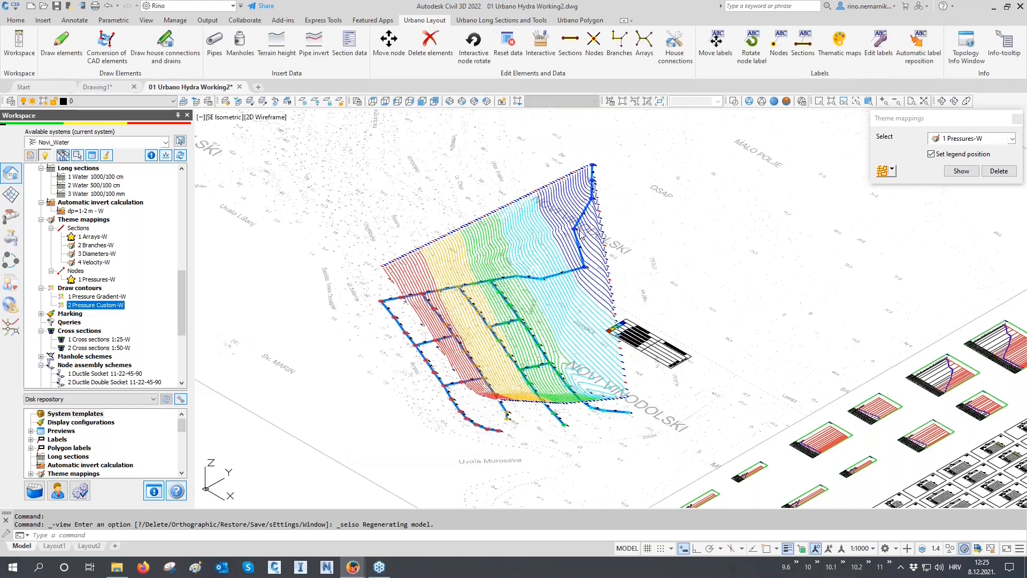
# - Restore the Top view and delete the node pressure theme mapping and all drawn pressure contours
pyautogui.click(373, 101)
pyautogui.scroll(3, 589, 375)
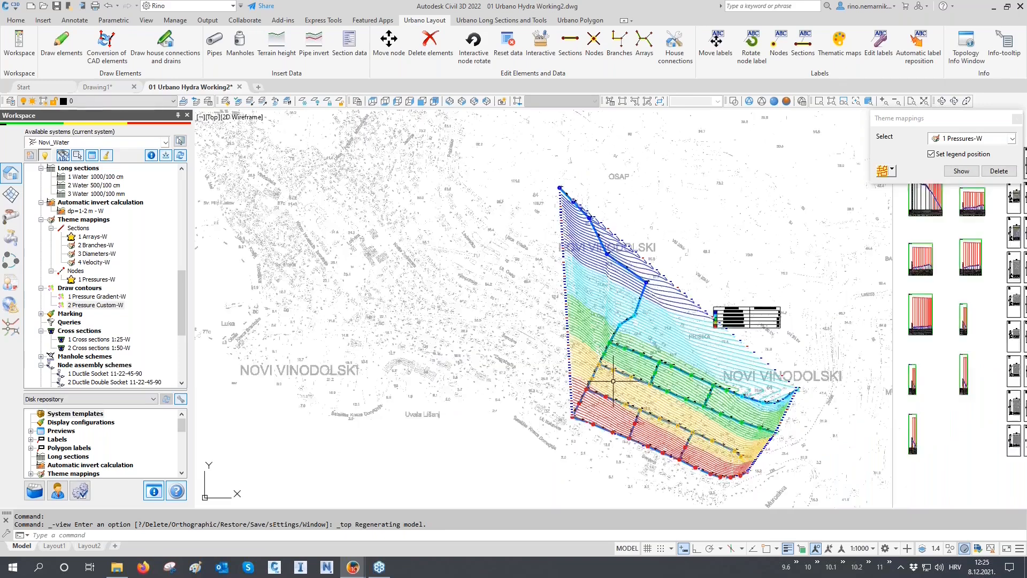
pyautogui.scroll(5, 611, 380)
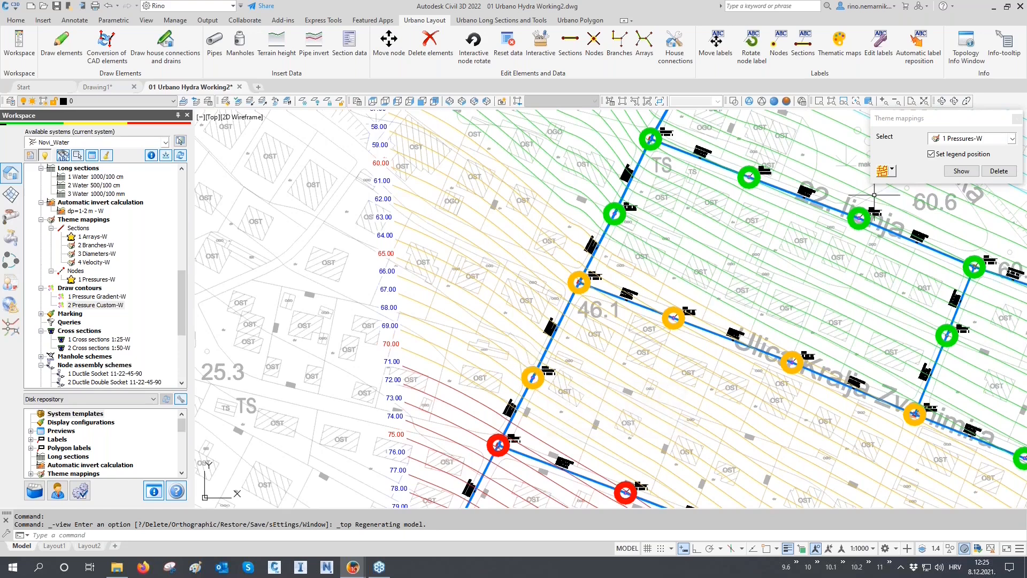
pyautogui.click(962, 171)
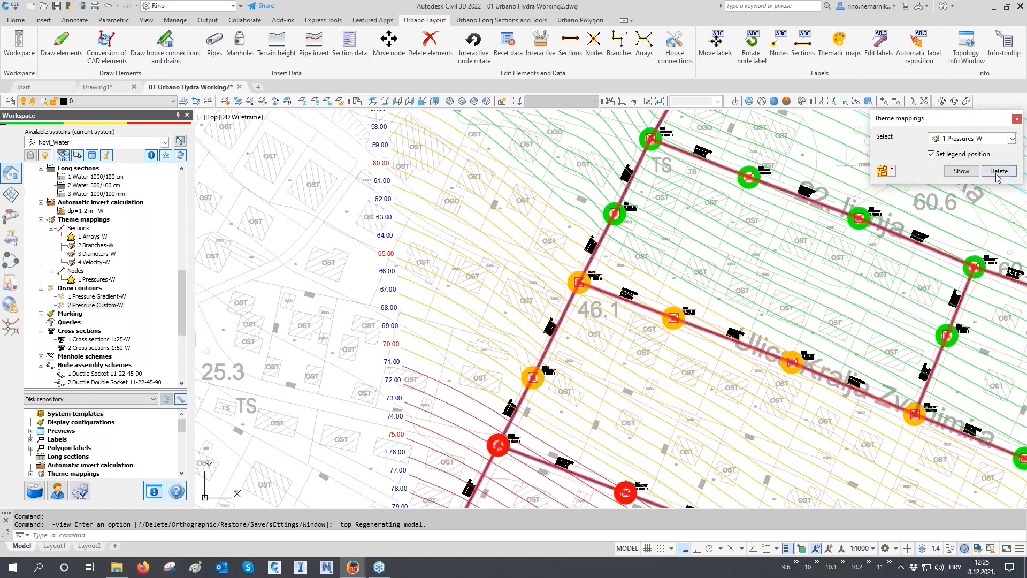
pyautogui.rightClick(78, 288)
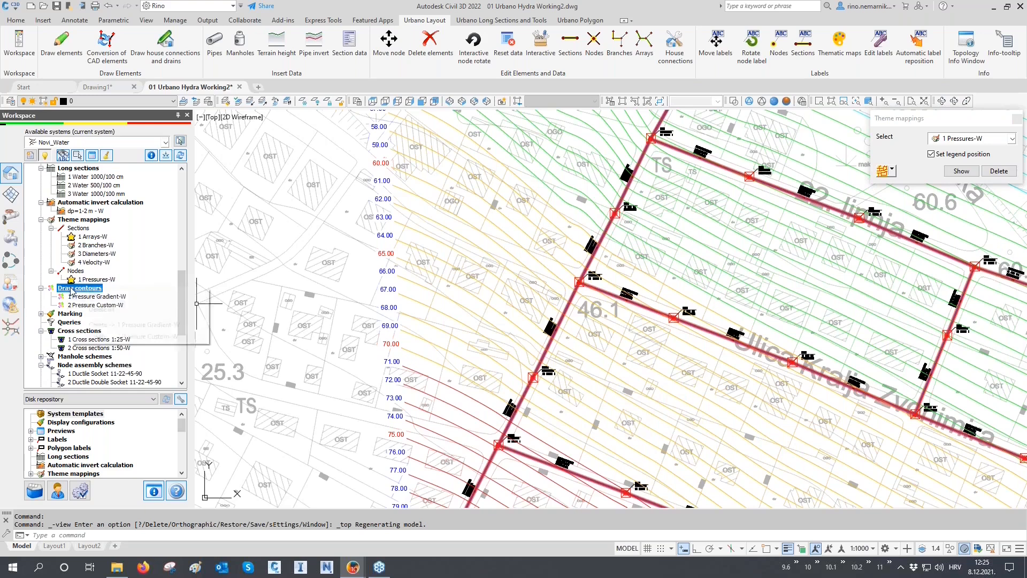
pyautogui.click(95, 309)
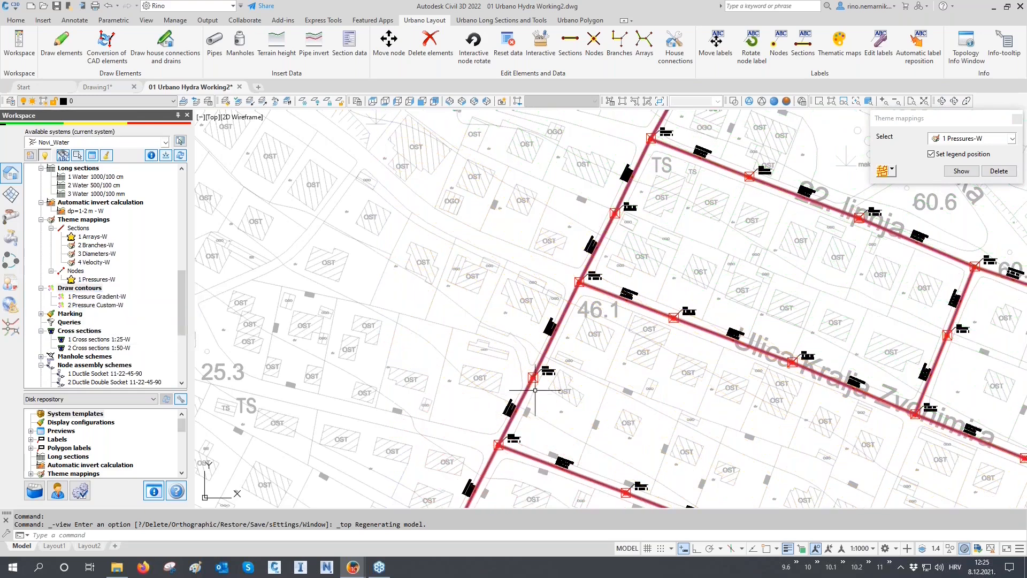
# - Regenerate the drawing around node A1.11 and close the theme mappings dialog
pyautogui.scroll(3, 536, 388)
pyautogui.write('RE')
pyautogui.press('Return')
pyautogui.moveTo(539, 378); pyautogui.dragTo(693, 333, button='middle')
pyautogui.scroll(2, 693, 333)
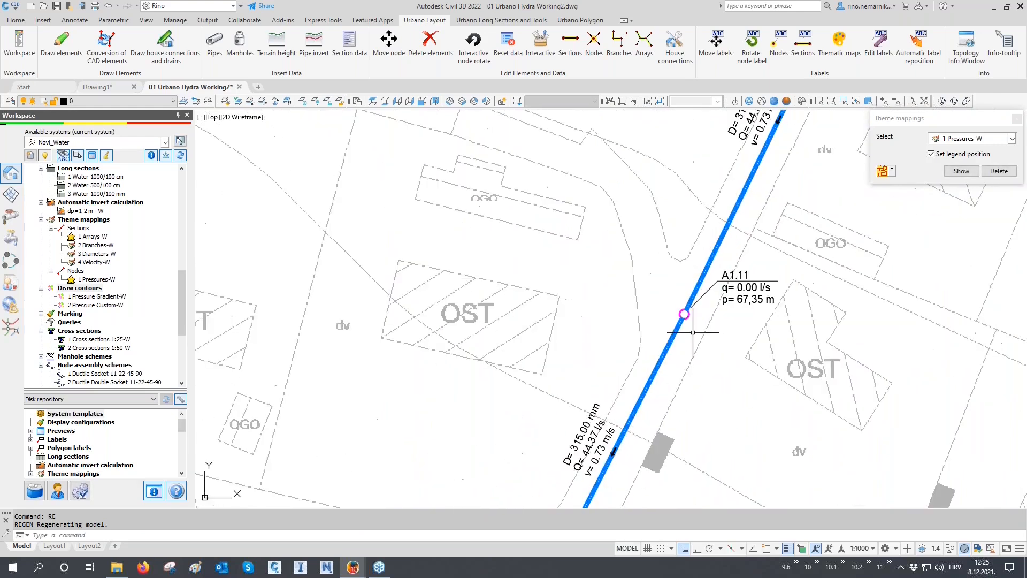
pyautogui.click(1017, 118)
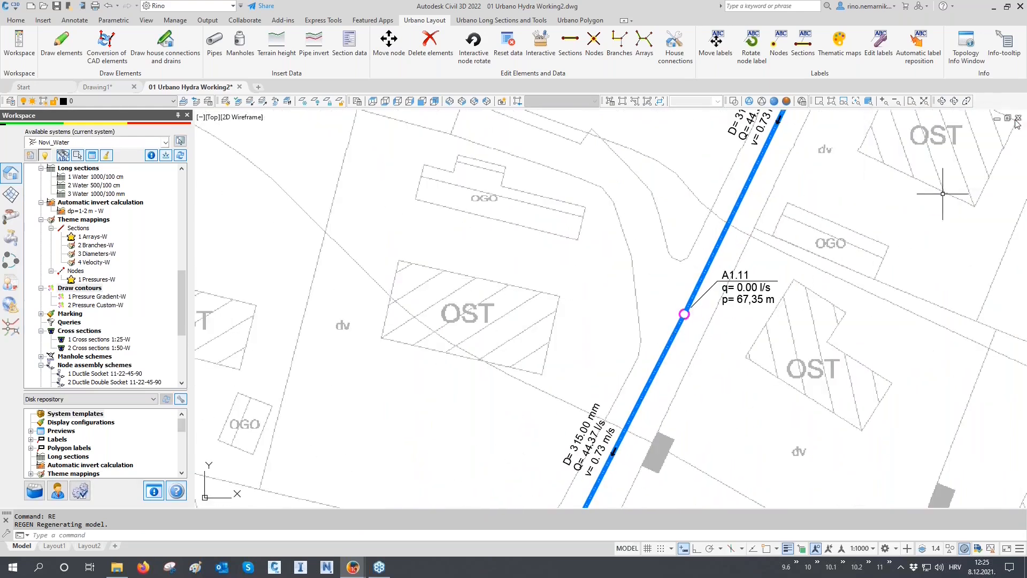
# - Start the hydraulic node equipment definition and select only node A1.11 on the main pipeline
pyautogui.click(11, 238)
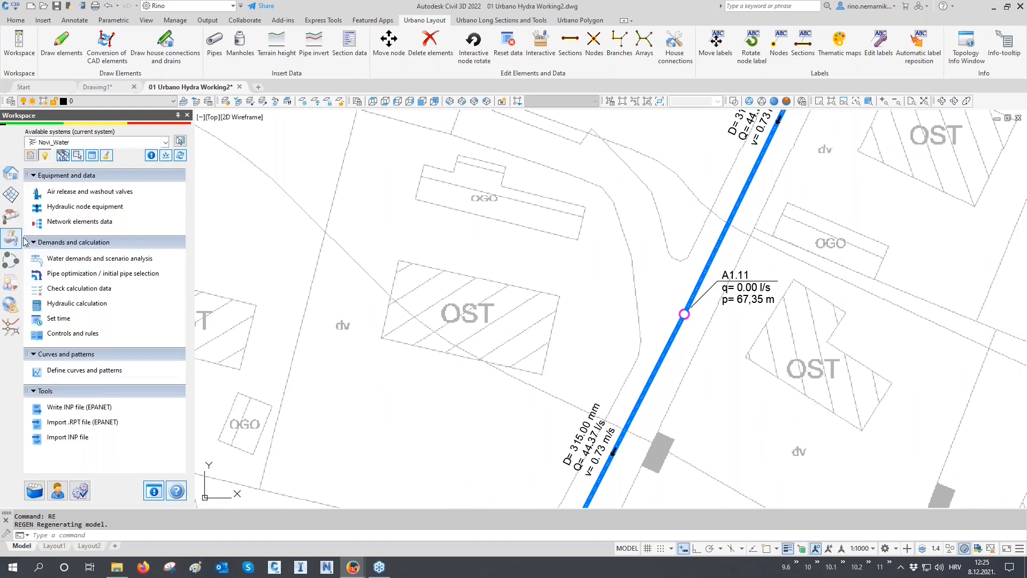
pyautogui.click(71, 208)
pyautogui.moveTo(397, 149); pyautogui.dragTo(318, 153)
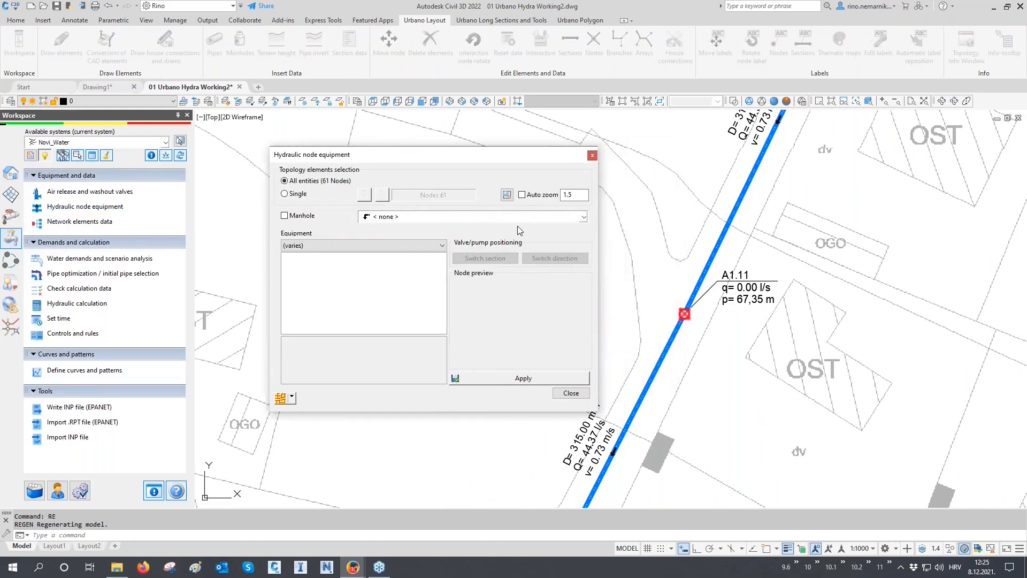
pyautogui.click(292, 398)
pyautogui.click(315, 437)
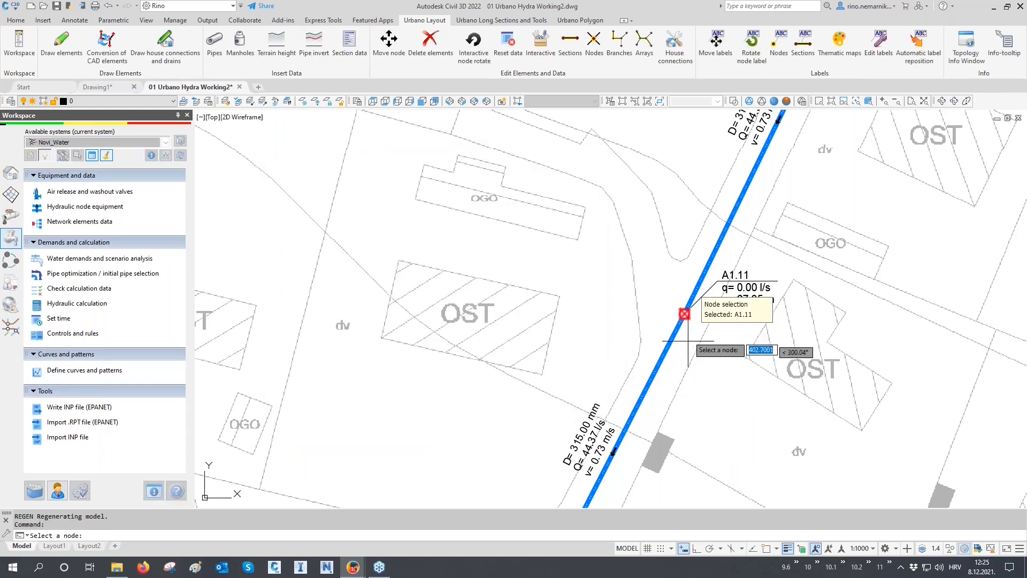
pyautogui.click(684, 314)
pyautogui.press('Return')
# - Assign a Valve - pressure reducing (PRV) to node A1.11 with a reduced pressure of 35 m
pyautogui.click(334, 246)
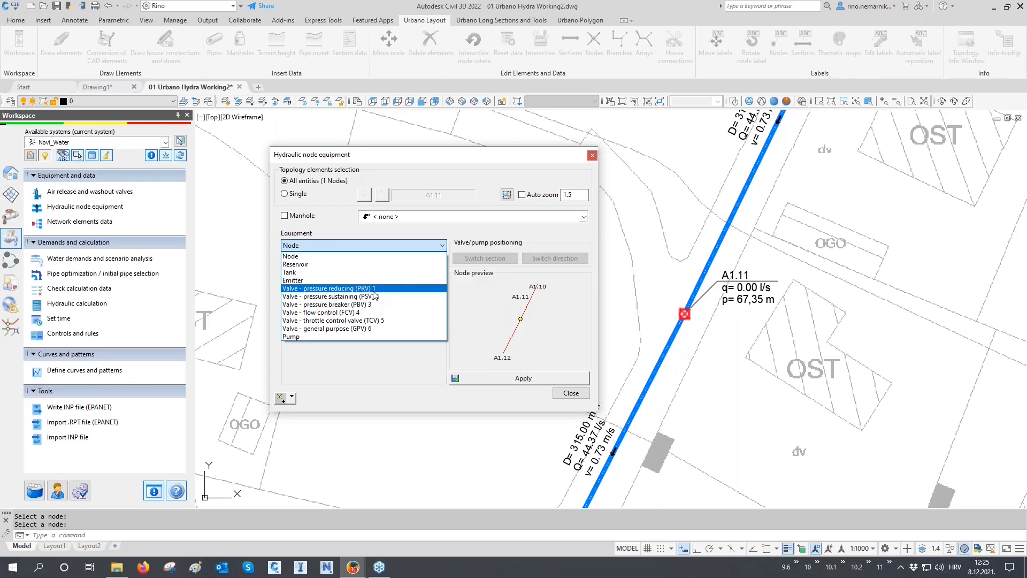
pyautogui.click(339, 288)
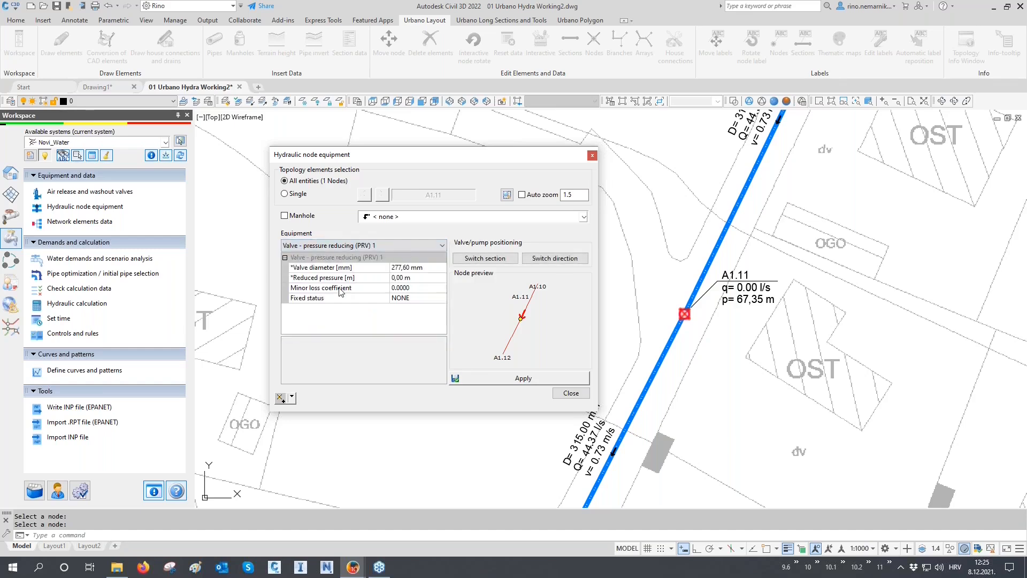
pyautogui.click(336, 278)
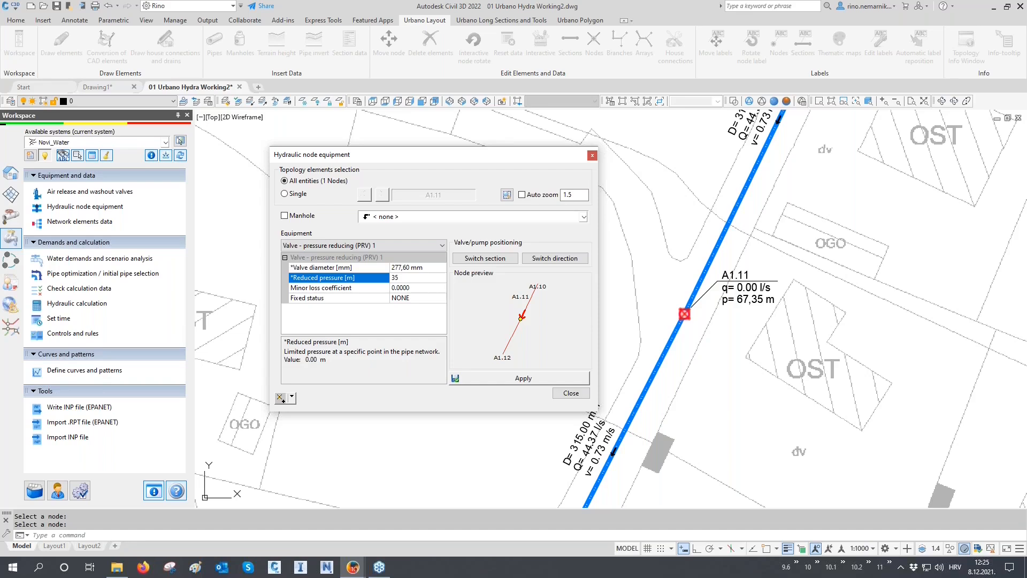
pyautogui.click(487, 382)
pyautogui.click(571, 393)
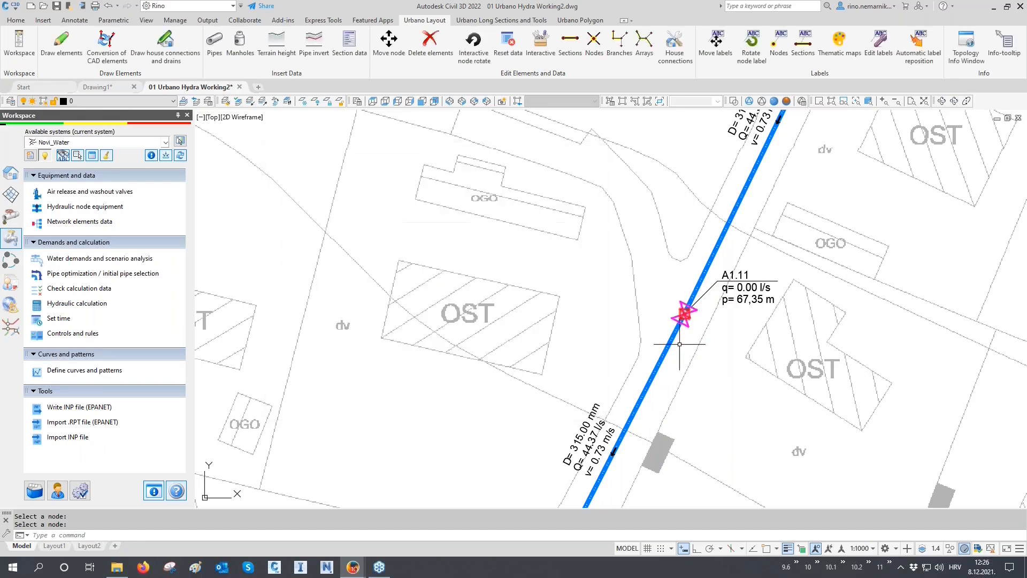
# - Examine the pressure reducing valve symbol at node A1.11 in plan and in the long section
pyautogui.scroll(3, 684, 339)
pyautogui.scroll(2, 688, 339)
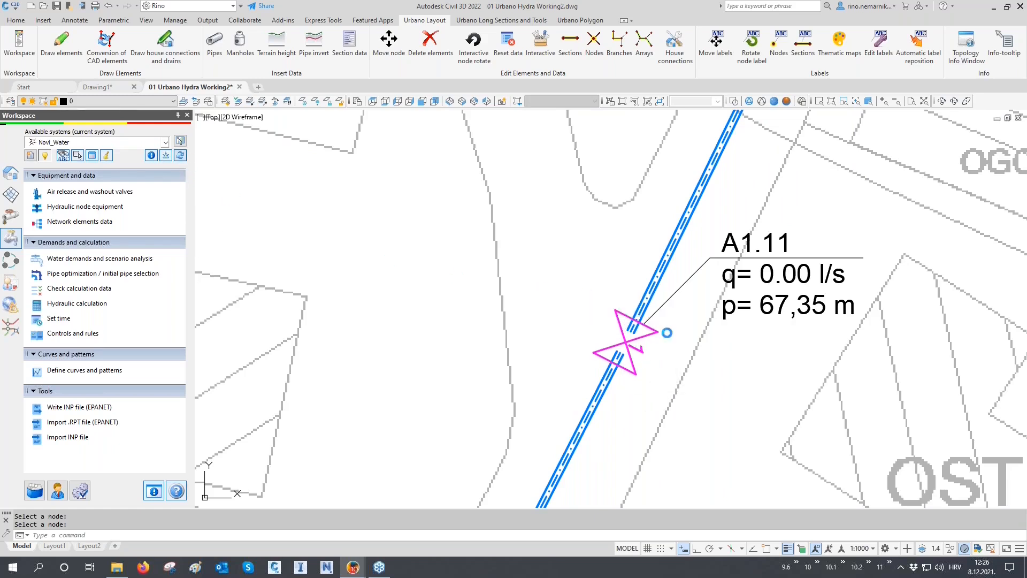
pyautogui.scroll(4, 649, 322)
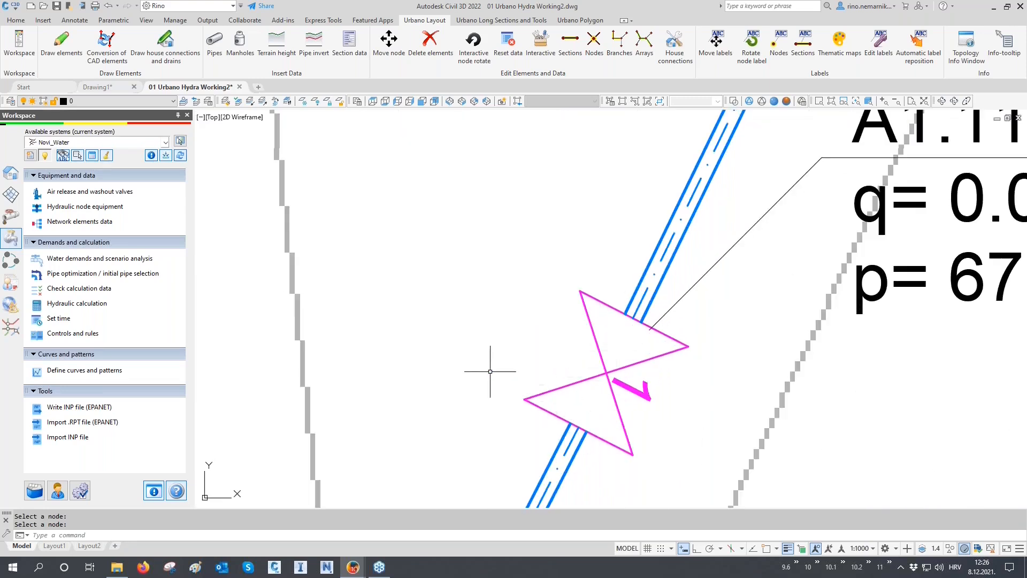
pyautogui.scroll(-10, 490, 370)
pyautogui.scroll(-6, 441, 365)
pyautogui.scroll(5, 749, 347)
pyautogui.scroll(8, 725, 258)
pyautogui.moveTo(728, 298); pyautogui.dragTo(728, 383, button='middle')
pyautogui.scroll(8, 614, 252)
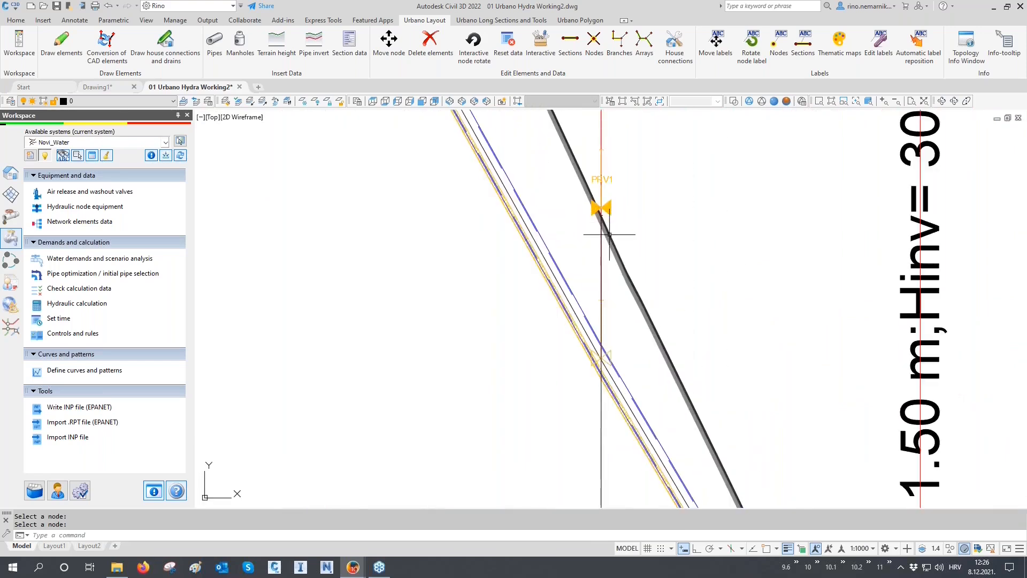
pyautogui.moveTo(609, 233); pyautogui.dragTo(609, 289, button='middle')
pyautogui.scroll(4, 609, 234)
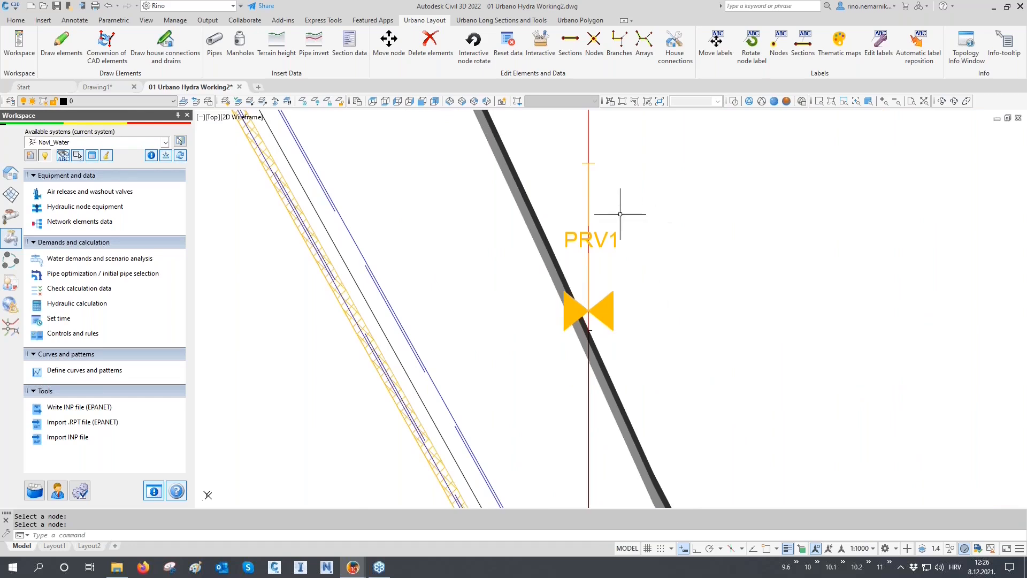
pyautogui.moveTo(573, 385); pyautogui.dragTo(705, 337, button='middle')
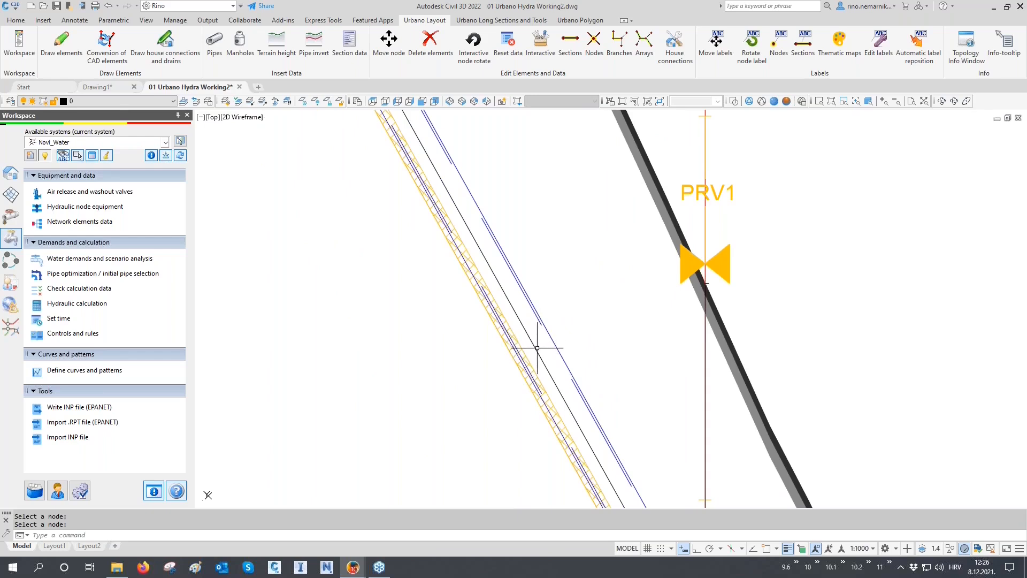
# - Redraw the long sections after adding the pressure reducing valve
pyautogui.scroll(2, 530, 373)
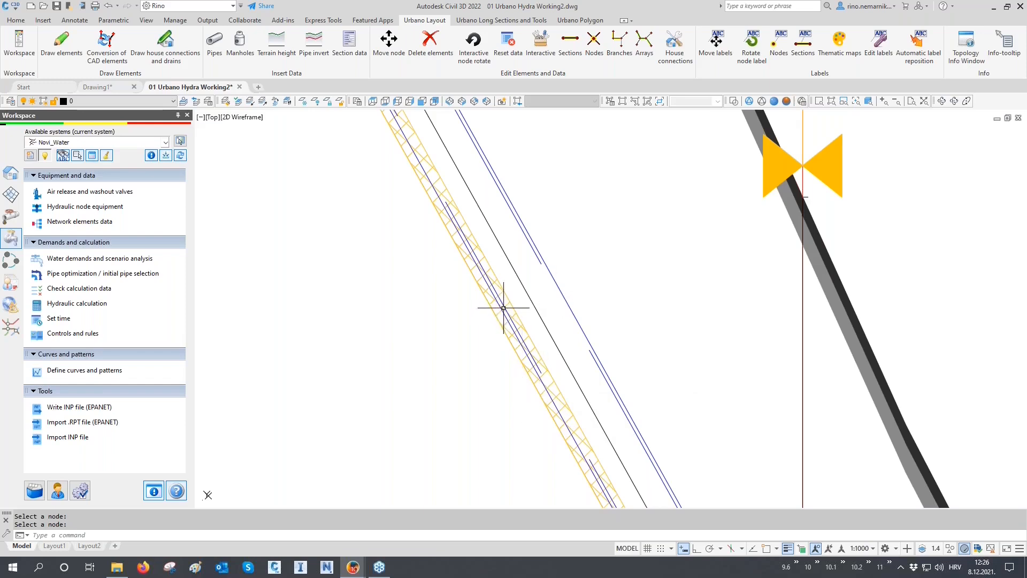
pyautogui.click(495, 21)
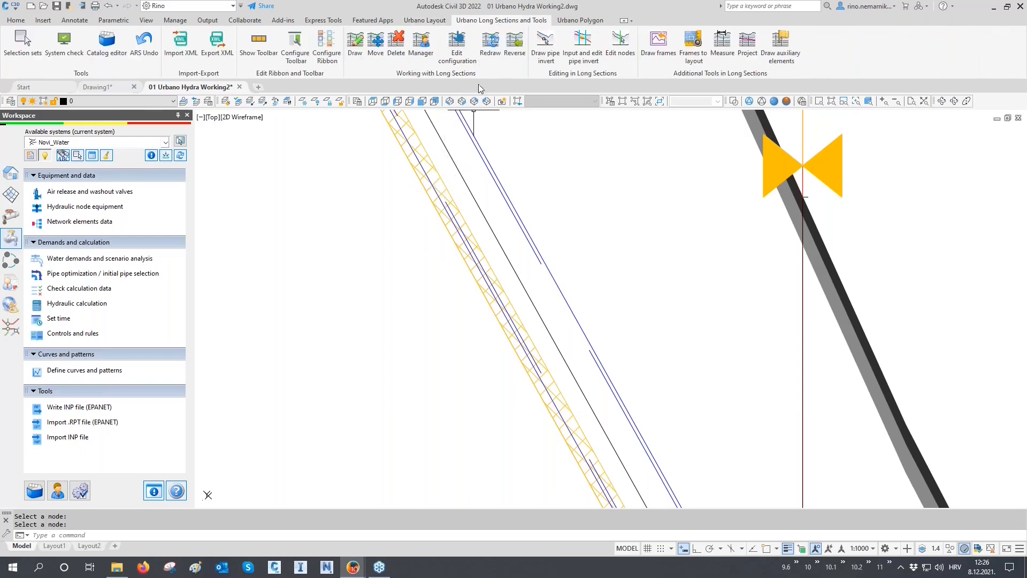
pyautogui.click(487, 57)
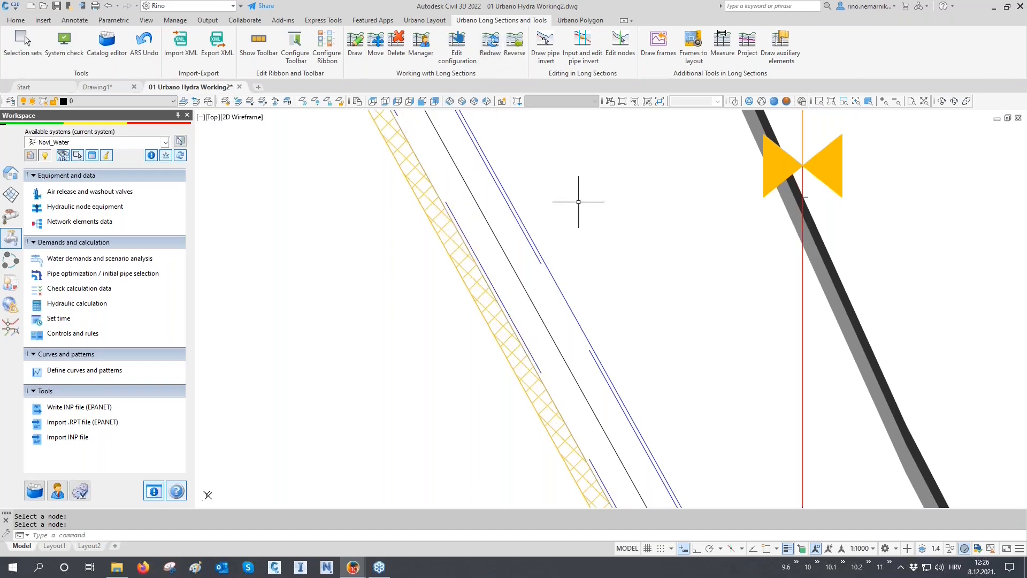
# - Run the hydraulic calculation again with the pressure reducing valve at node A1.11 and save the results
pyautogui.scroll(-6, 579, 202)
pyautogui.scroll(-5, 591, 249)
pyautogui.scroll(3, 585, 344)
pyautogui.scroll(12, 665, 329)
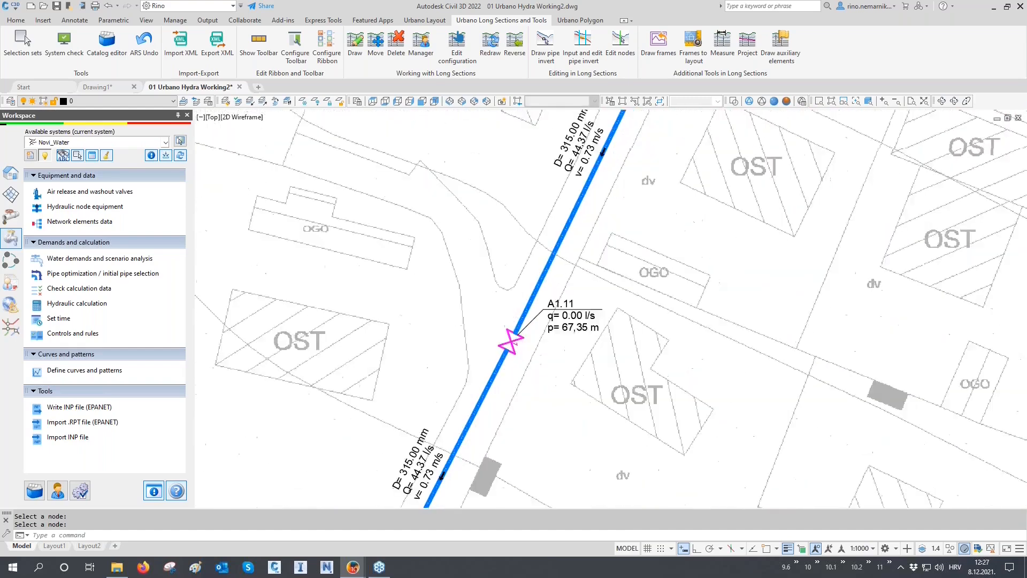
pyautogui.scroll(2, 493, 306)
pyautogui.moveTo(496, 304)
pyautogui.mouseDown(button='middle')
pyautogui.moveTo(640, 344)
pyautogui.moveTo(711, 310)
pyautogui.moveTo(681, 316)
pyautogui.mouseUp(button='middle')
pyautogui.scroll(2, 846, 336)
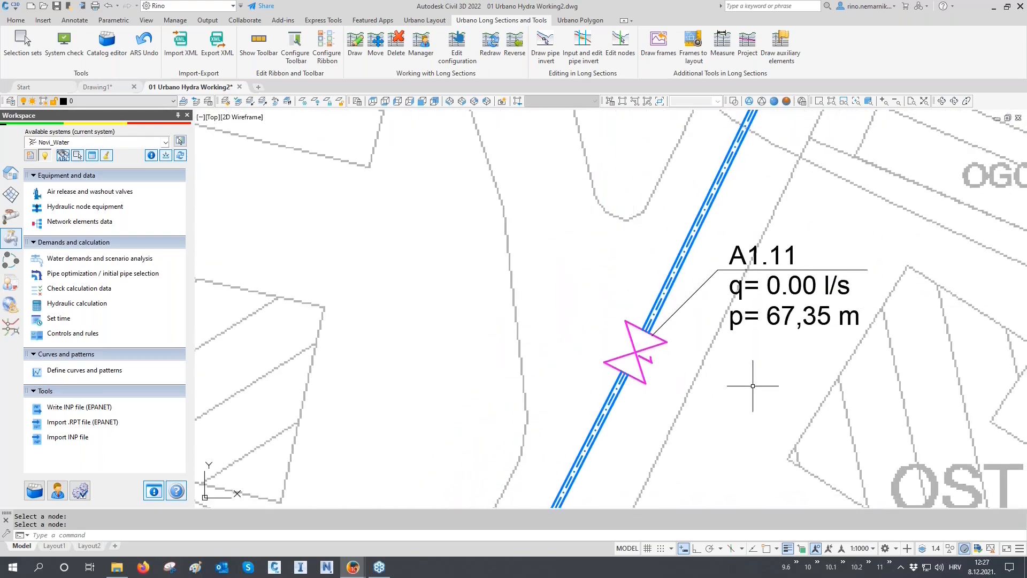
pyautogui.click(89, 306)
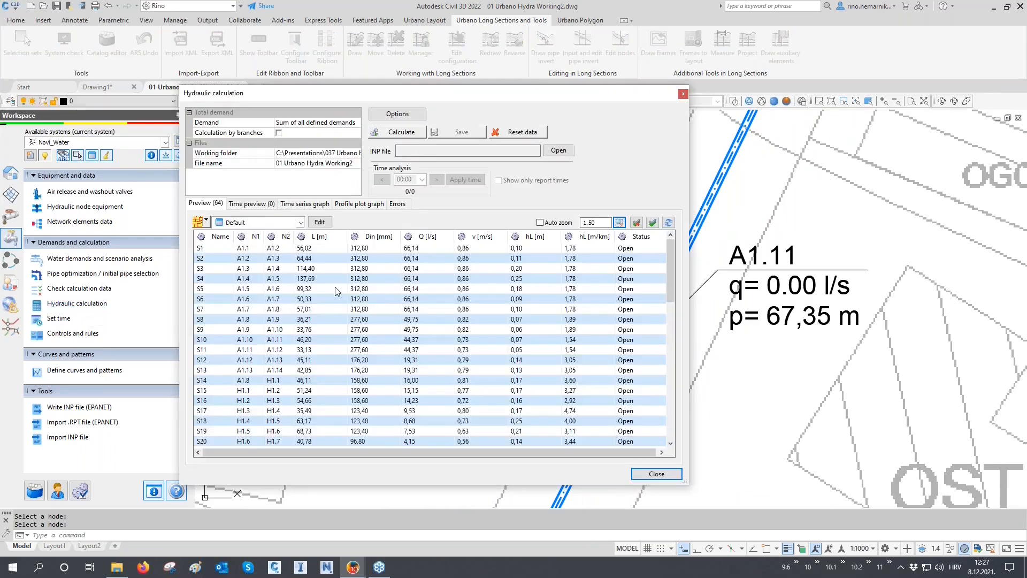
pyautogui.click(402, 132)
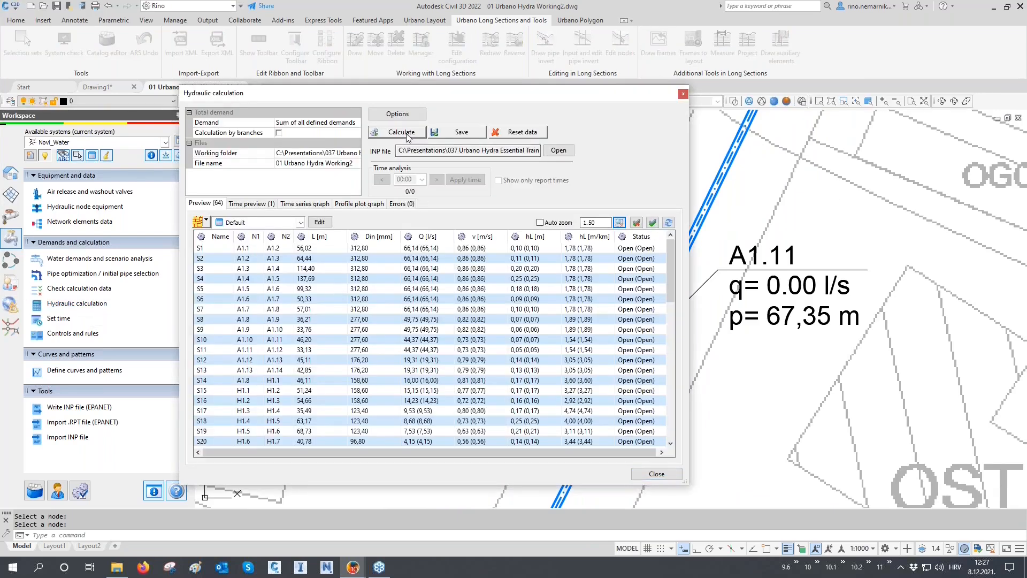
pyautogui.click(474, 137)
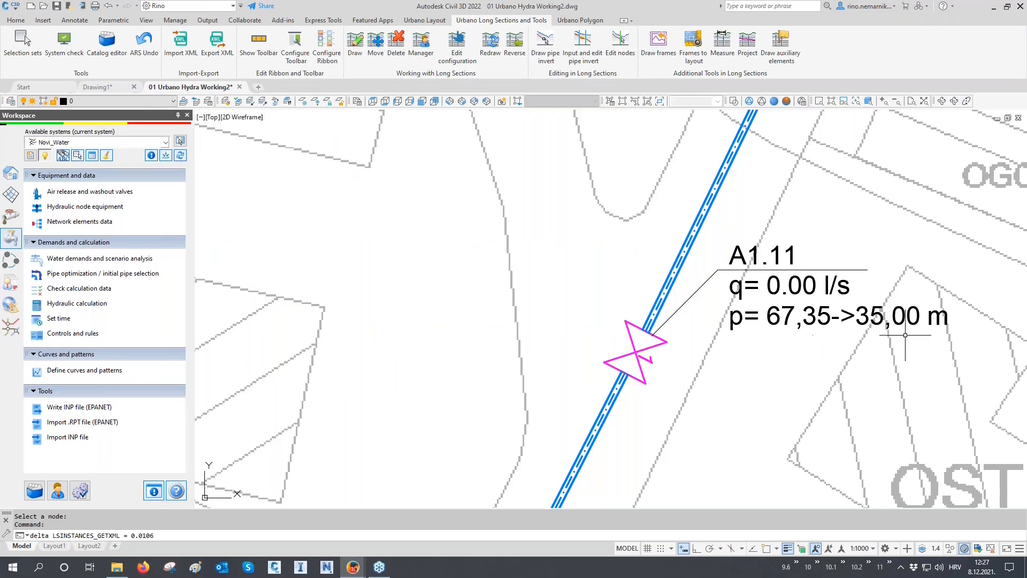
# - Examine the recalculated pressure line in the long section through the PRV1 valve
pyautogui.scroll(-10, 559, 395)
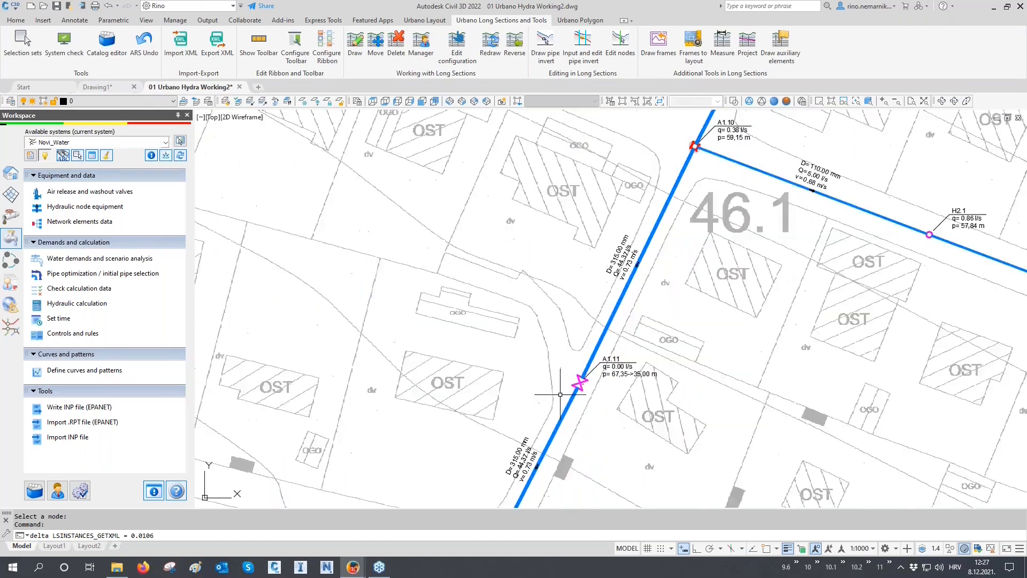
pyautogui.scroll(-10, 559, 395)
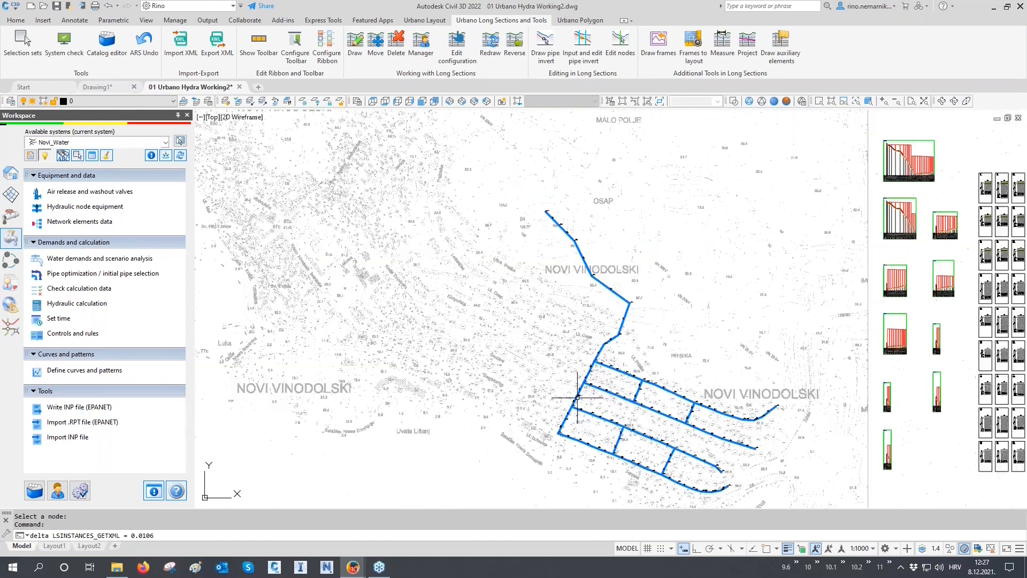
pyautogui.scroll(10, 796, 191)
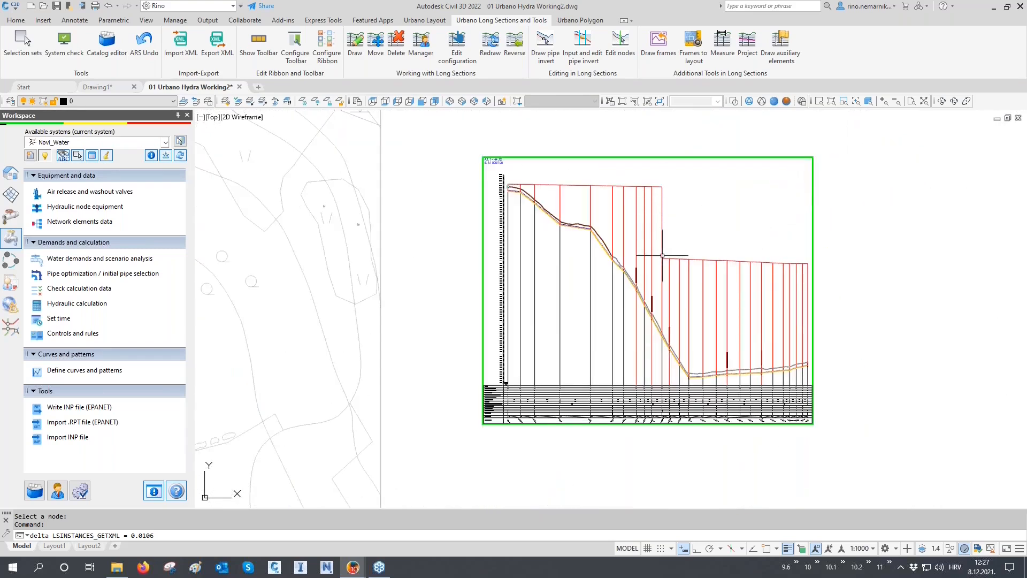
pyautogui.scroll(10, 666, 324)
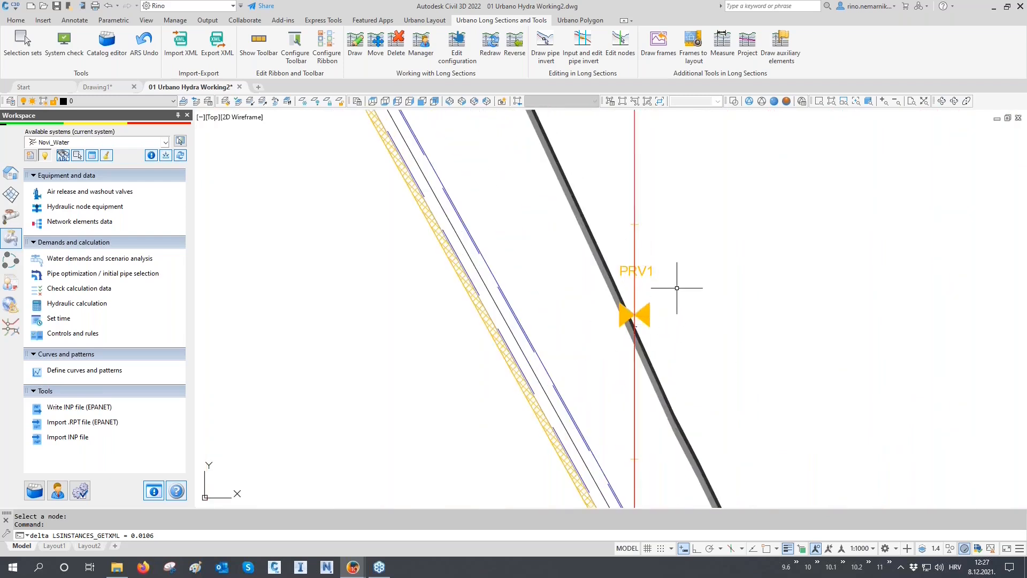
pyautogui.scroll(-5, 668, 294)
pyautogui.scroll(-10, 669, 306)
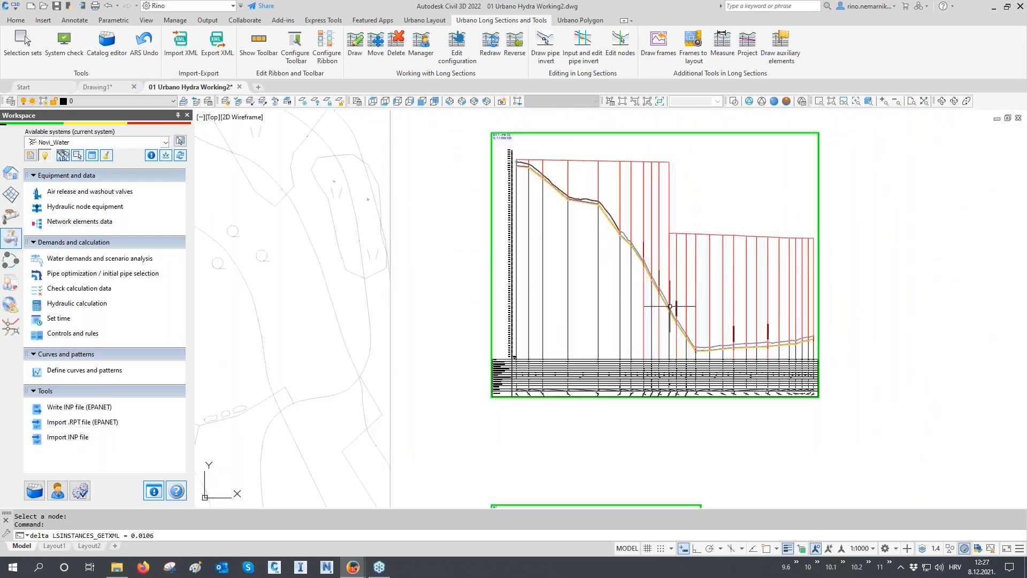
pyautogui.moveTo(550, 424)
pyautogui.mouseDown(button='middle')
pyautogui.moveTo(528, 374)
pyautogui.moveTo(515, 286)
pyautogui.mouseUp(button='middle')
# - Show the 1 Pressures-W node theme mapping for the active system, place its legend beside the network and regenerate the drawing
pyautogui.click(11, 173)
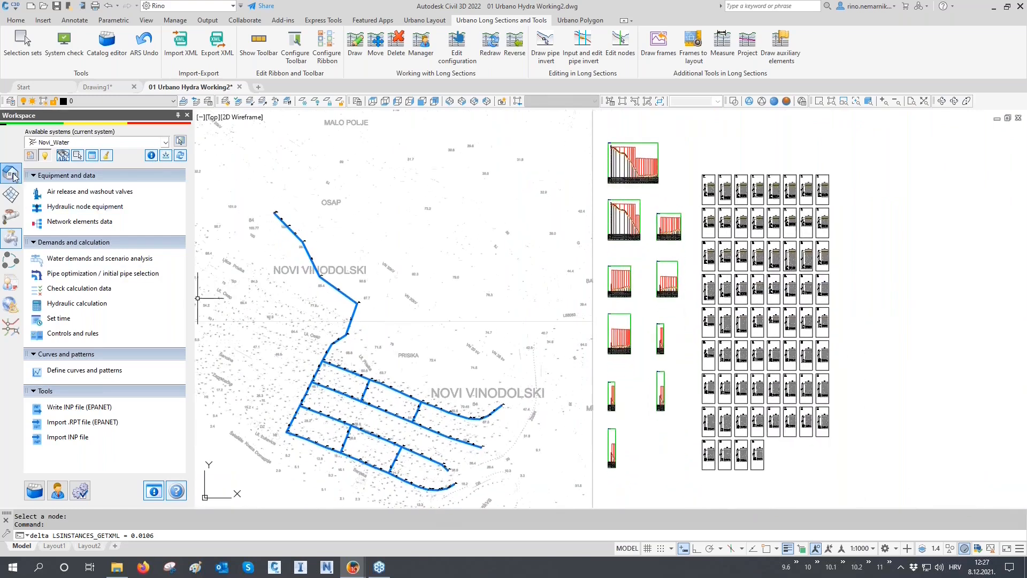
pyautogui.scroll(-7, 89, 247)
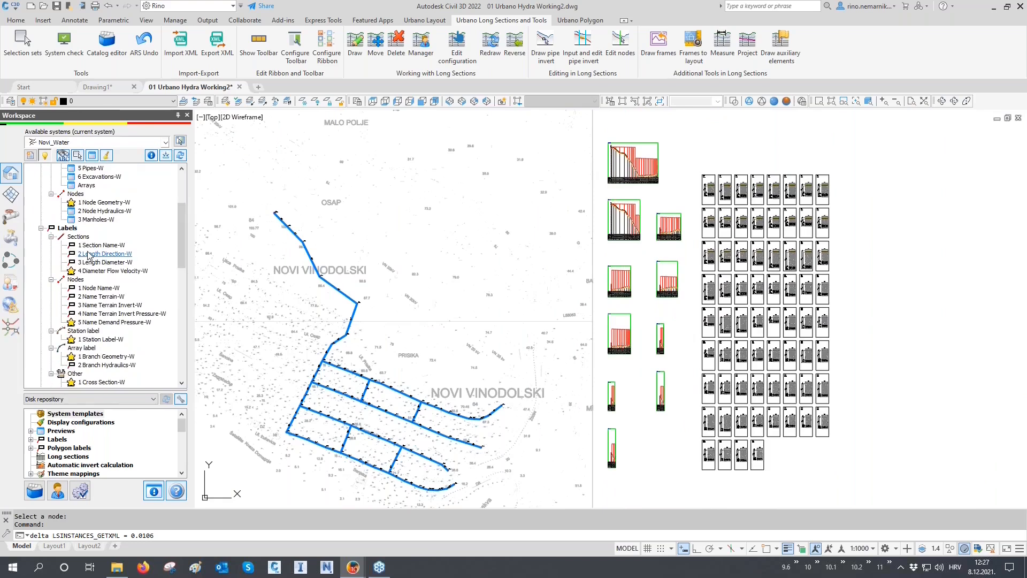
pyautogui.scroll(-1, 99, 327)
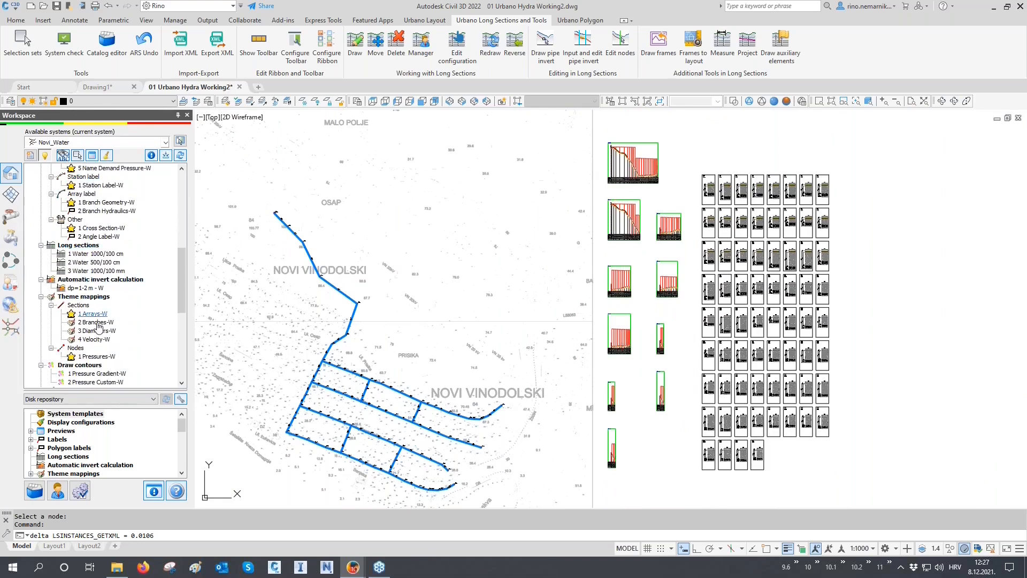
pyautogui.doubleClick(97, 356)
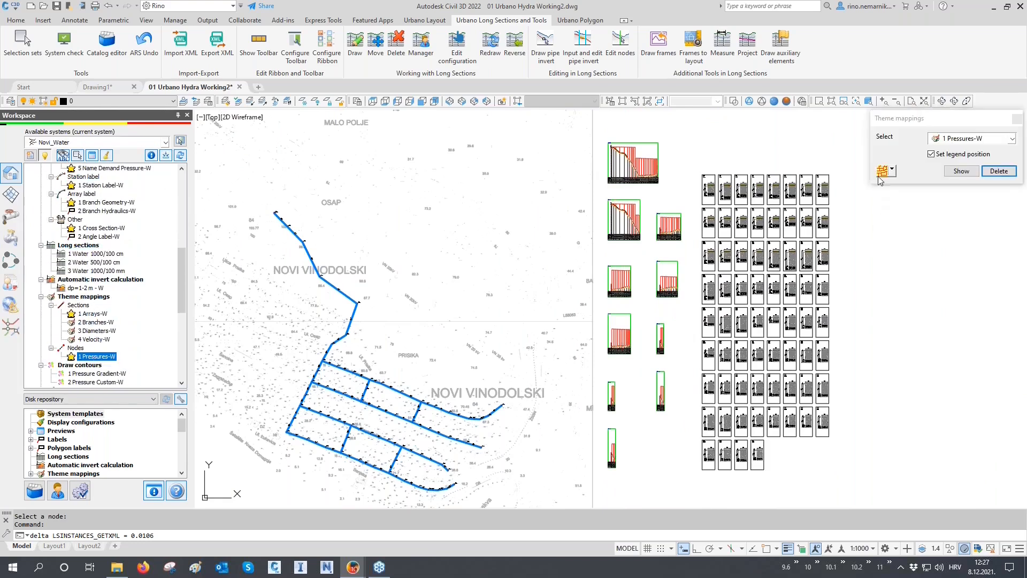
pyautogui.click(881, 172)
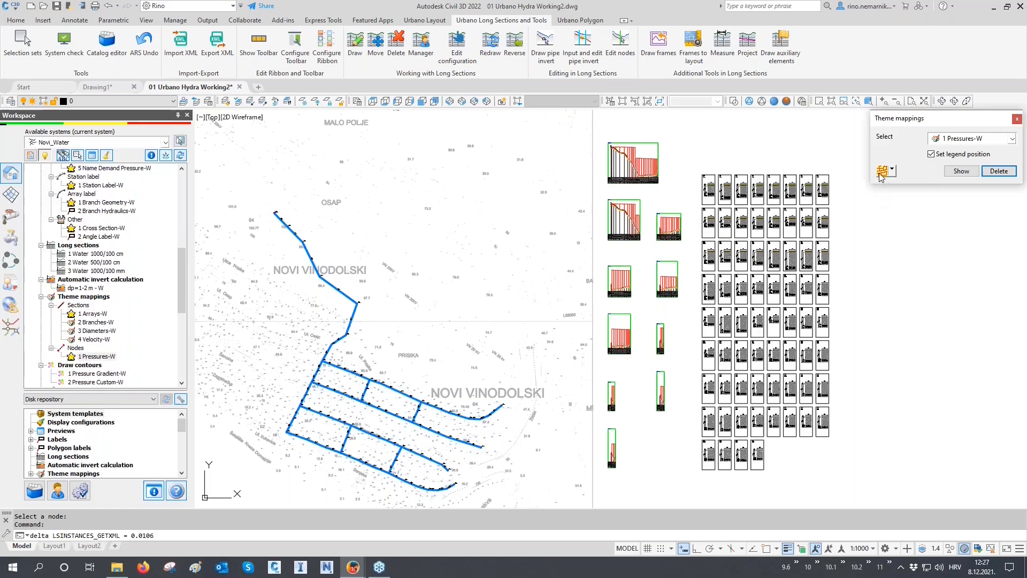
pyautogui.click(428, 343)
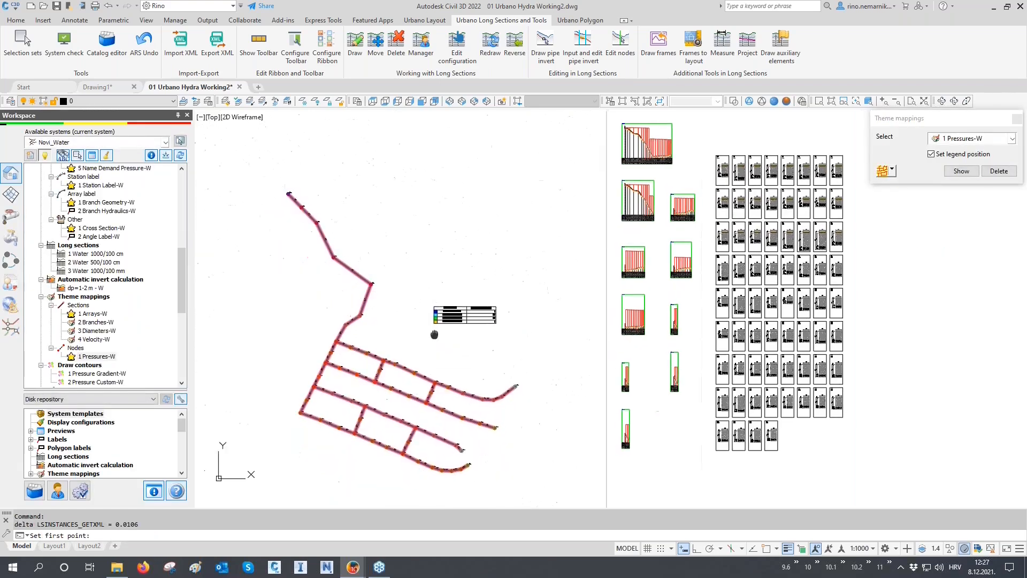
pyautogui.write('RE')
pyautogui.press('Return')
# - Draw pressure contours over the network with the 2 Pressure Custom-W configuration
pyautogui.scroll(-2, 100, 304)
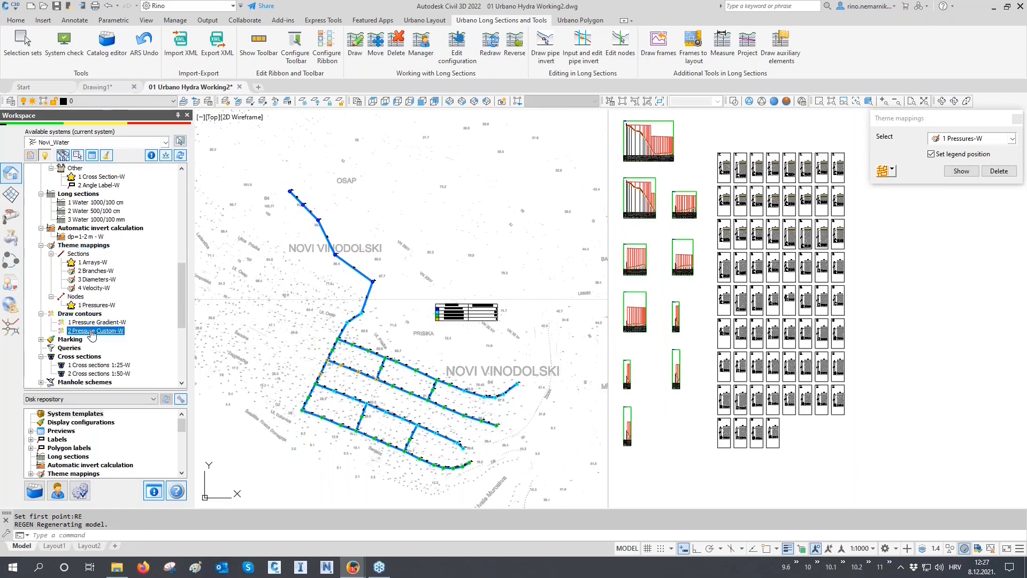
pyautogui.doubleClick(95, 330)
pyautogui.click(486, 442)
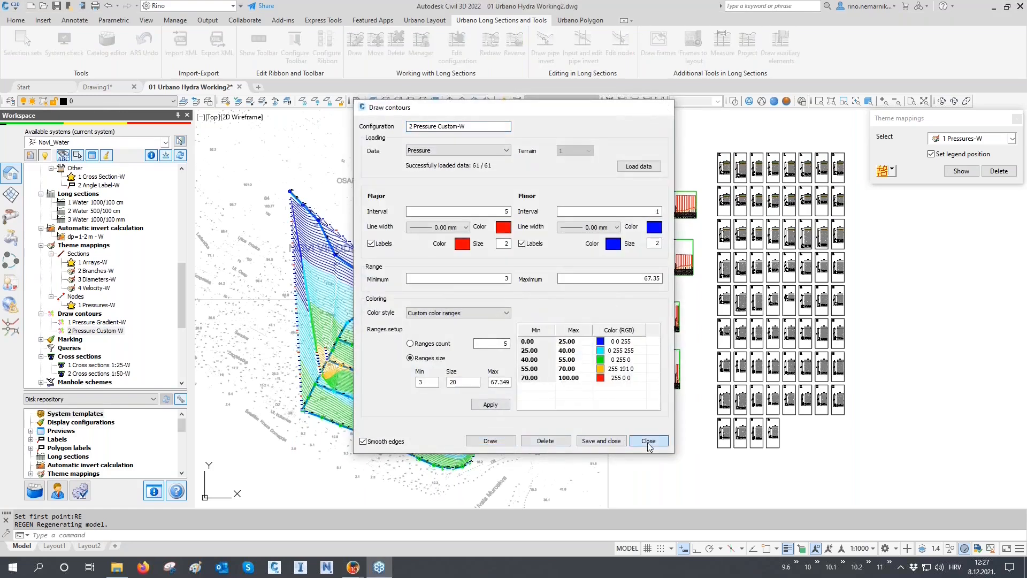
pyautogui.click(648, 442)
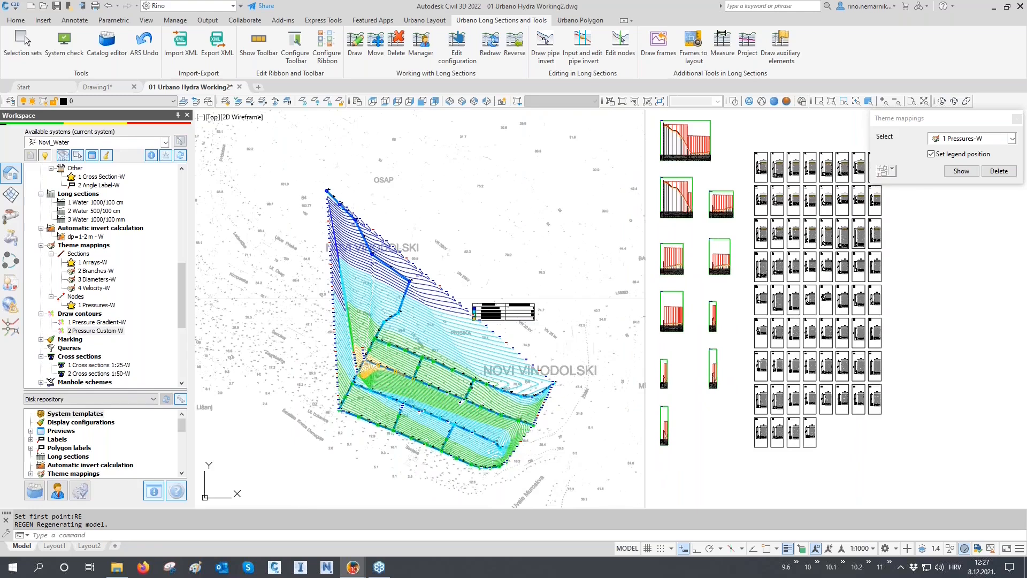
# - Examine the pressure contours and coloured node pressures across the lower network and around the pressure reducing valve
pyautogui.scroll(2, 360, 390)
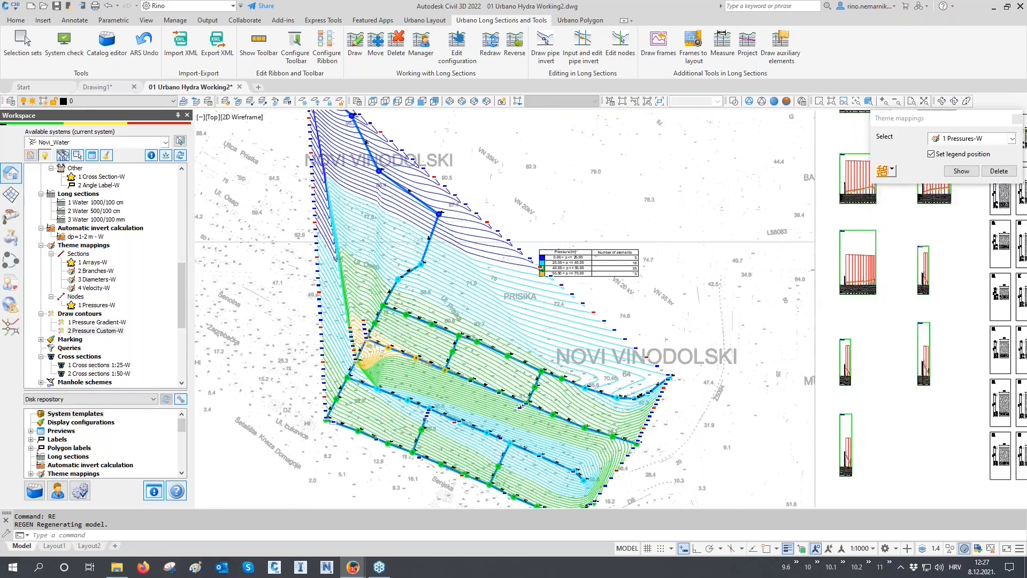
pyautogui.scroll(3, 349, 406)
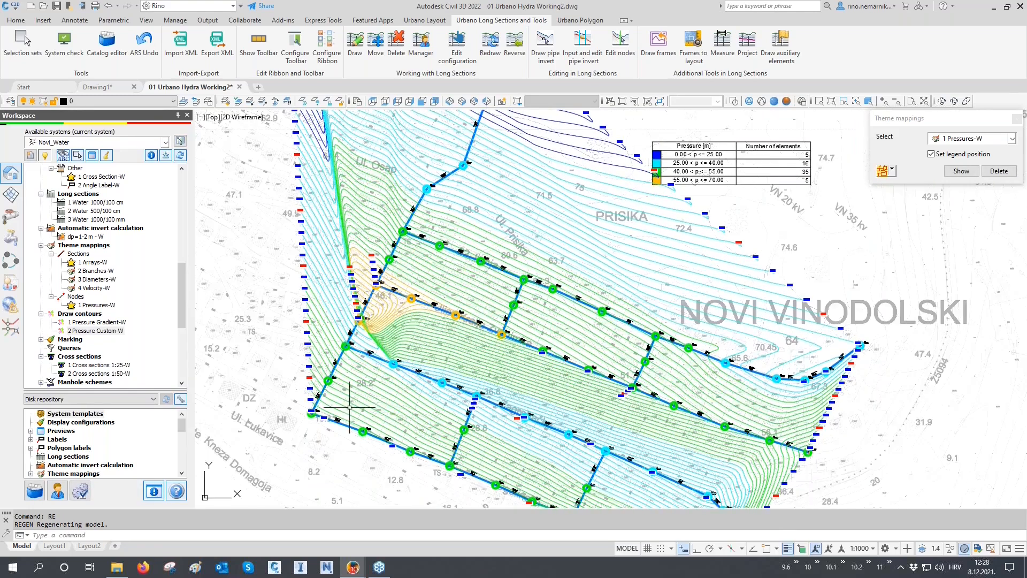
pyautogui.moveTo(349, 407); pyautogui.dragTo(347, 351, button='middle')
pyautogui.moveTo(447, 347); pyautogui.dragTo(467, 436, button='middle')
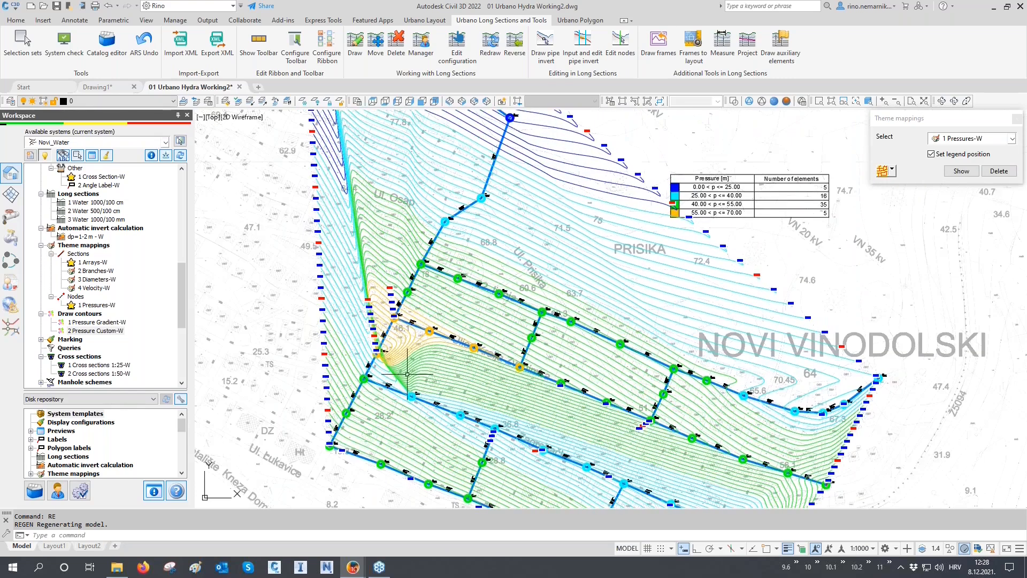
pyautogui.scroll(6, 408, 374)
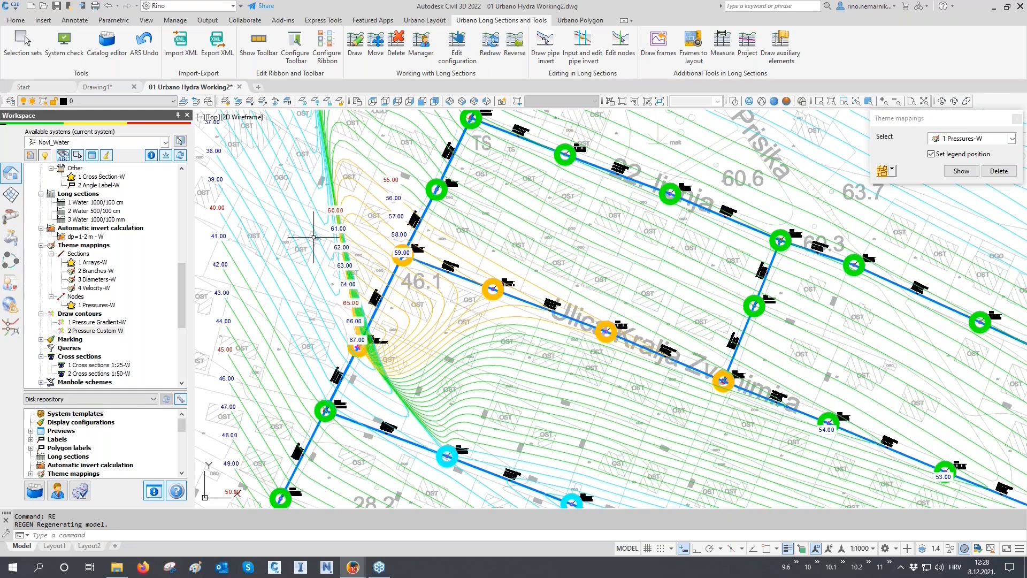
pyautogui.scroll(-6, 435, 339)
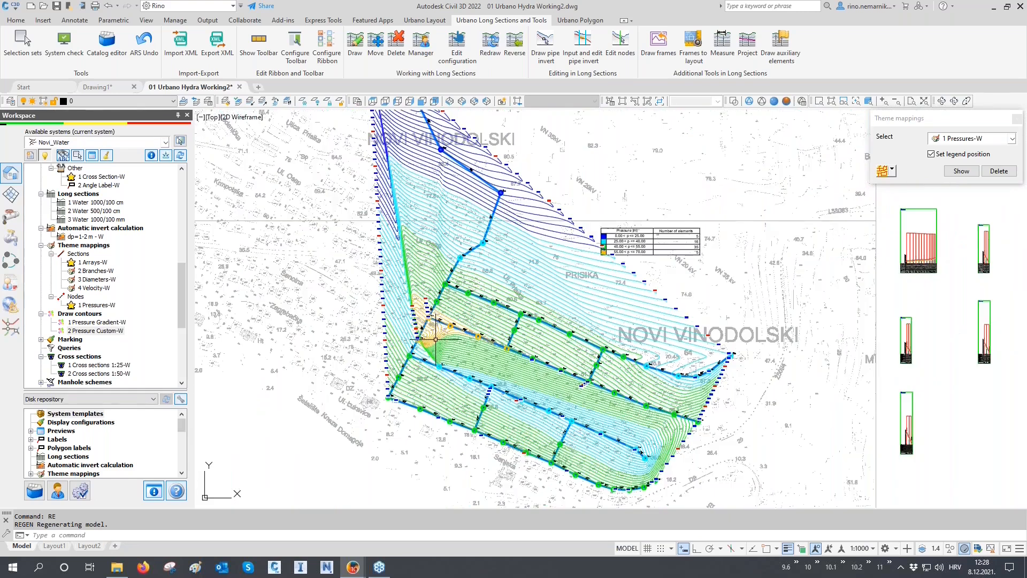
pyautogui.press('Escape')
pyautogui.press('Escape')
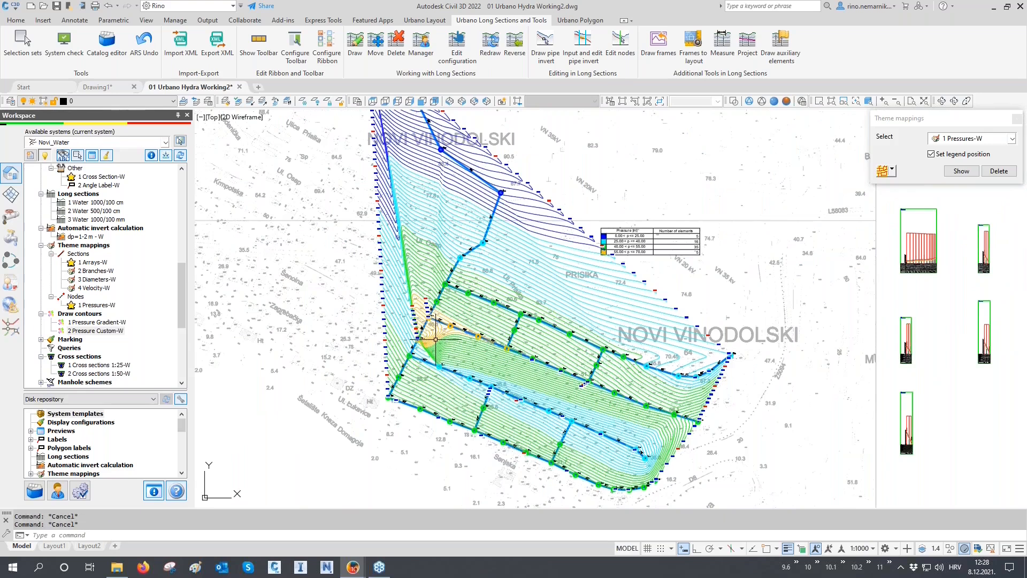
# - Preview the active system's node hydraulics sorted by highest starting pressure, and inspect valve node A1.11 and its label in plan
pyautogui.click(92, 156)
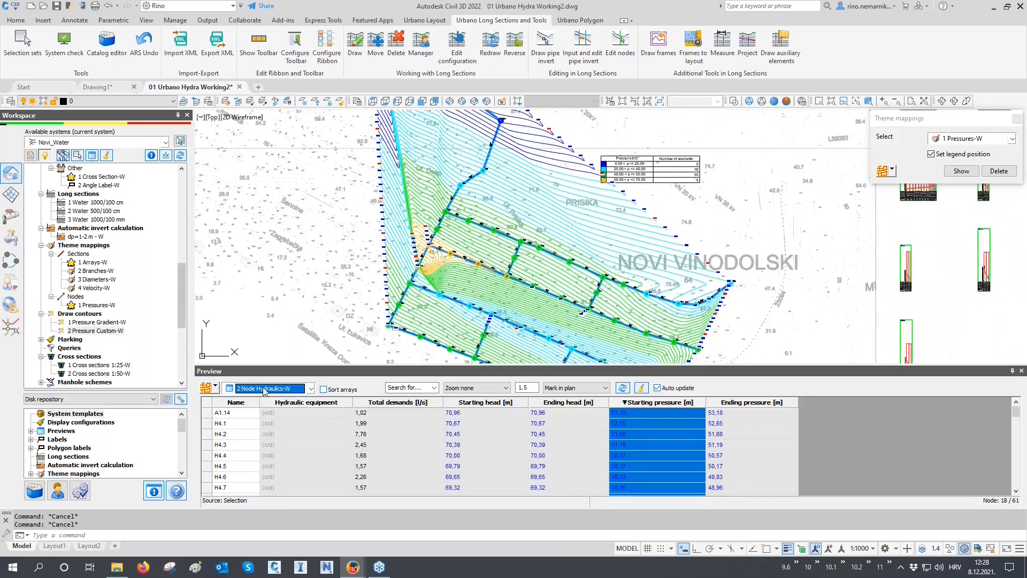
pyautogui.click(654, 413)
pyautogui.click(207, 388)
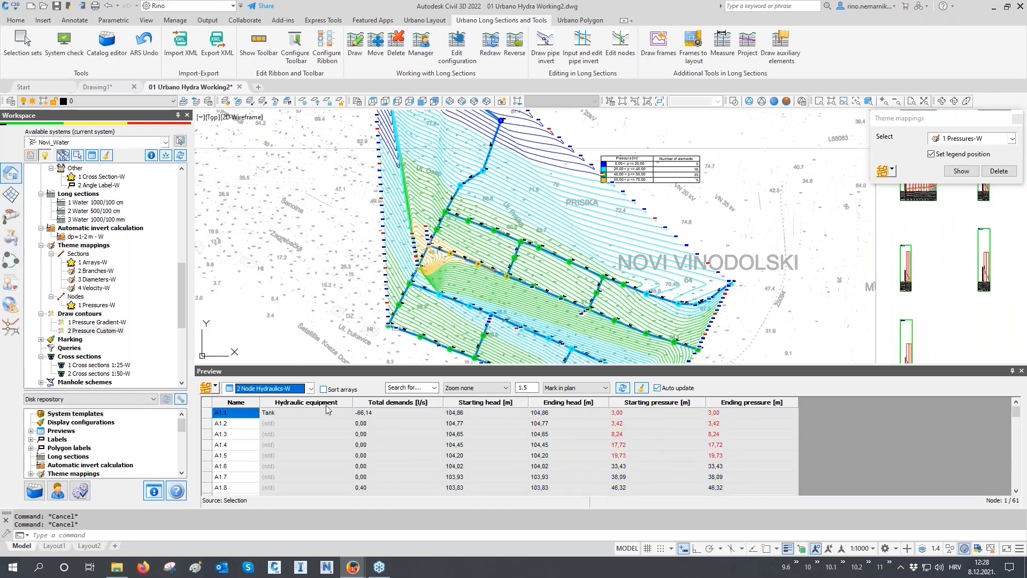
pyautogui.click(653, 406)
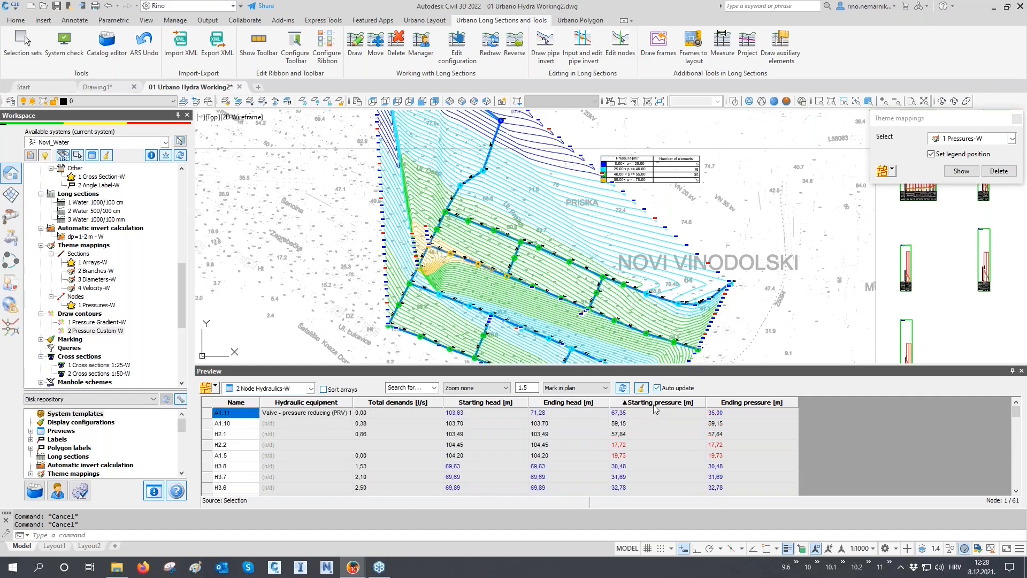
pyautogui.click(641, 414)
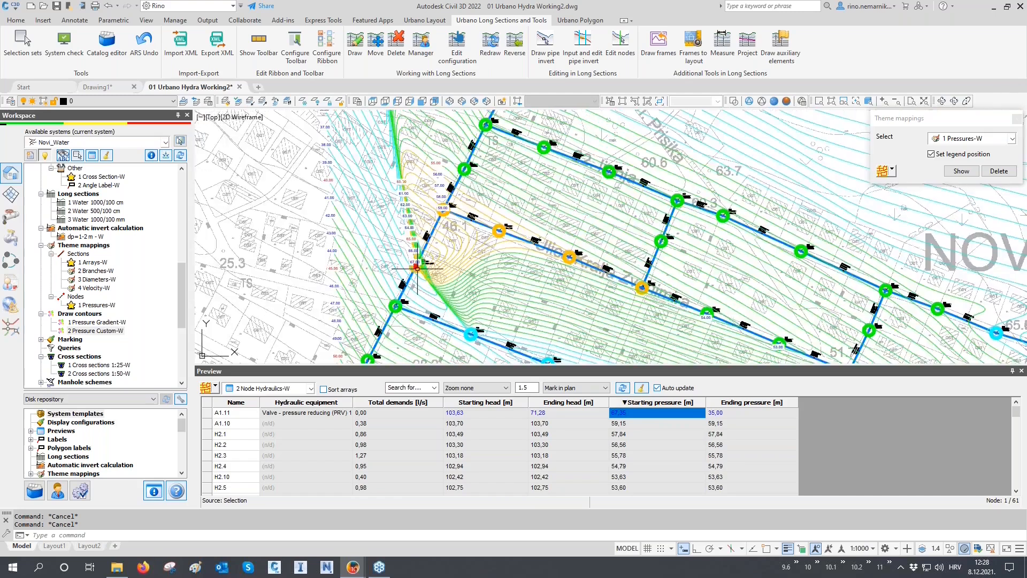
pyautogui.scroll(4, 460, 289)
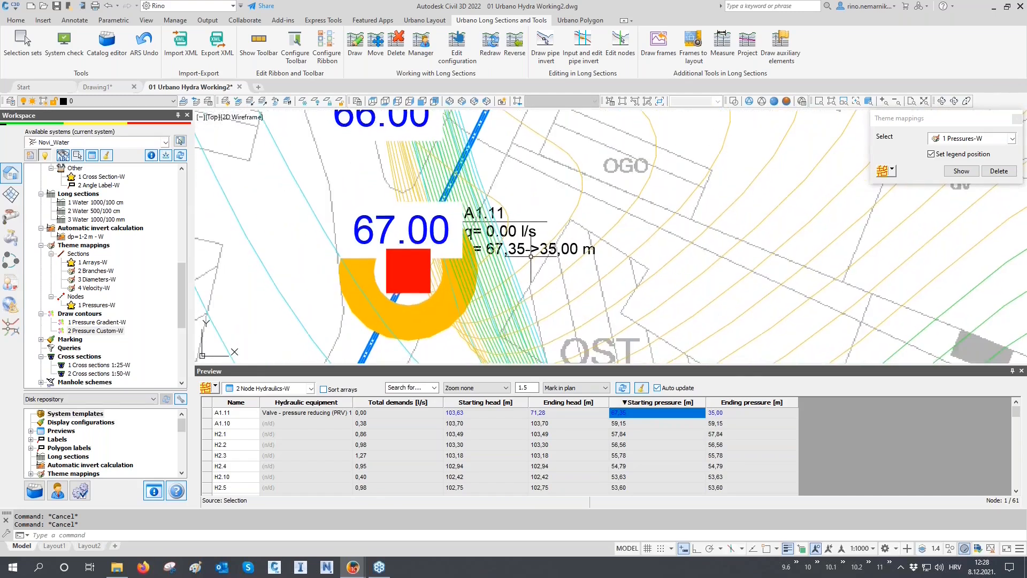
pyautogui.scroll(-6, 394, 248)
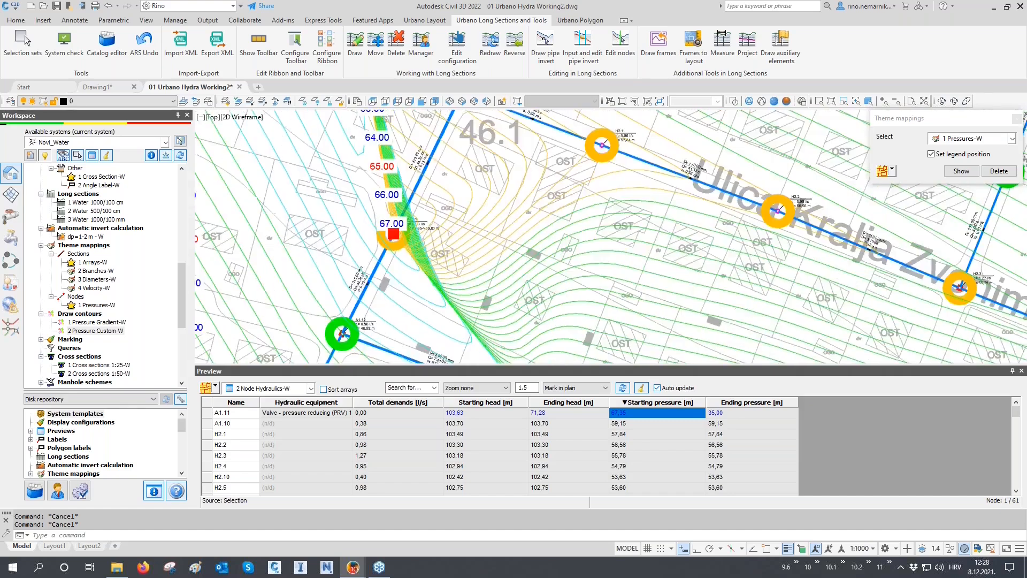
pyautogui.scroll(-5, 394, 247)
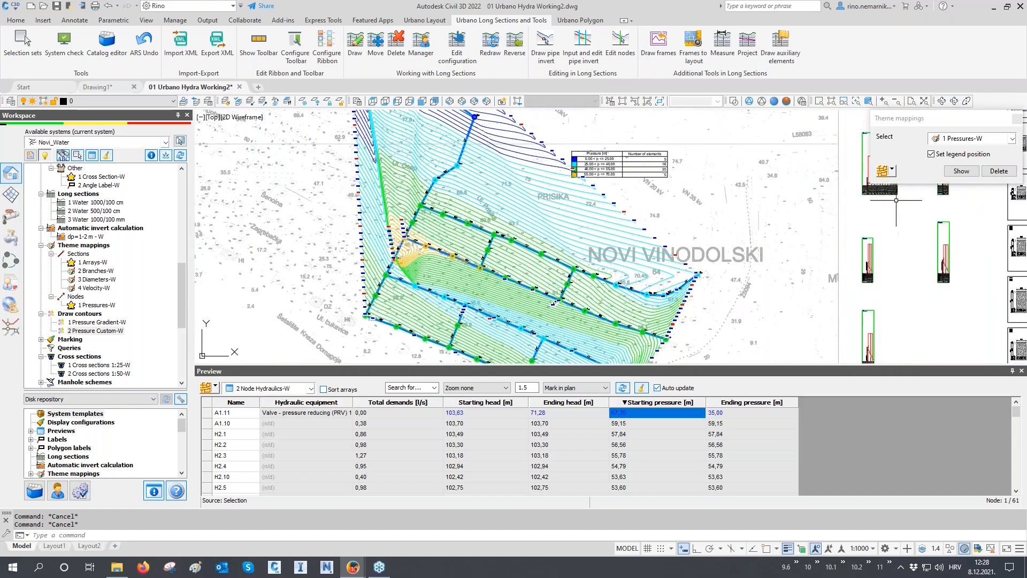
# - Delete the pressure theme mapping and all drawn pressure contours from the plan
pyautogui.click(999, 172)
pyautogui.click(1016, 121)
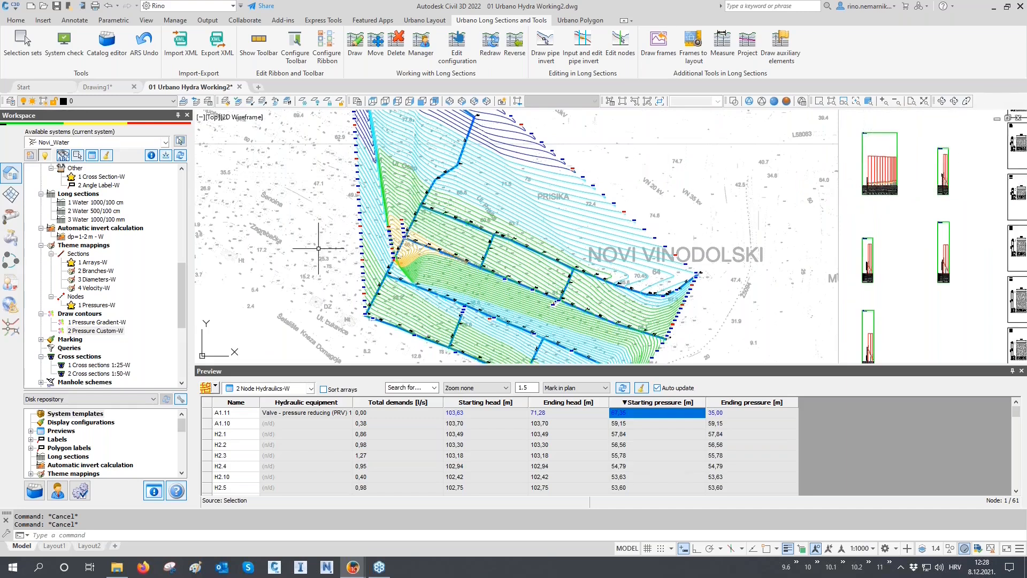
pyautogui.rightClick(104, 316)
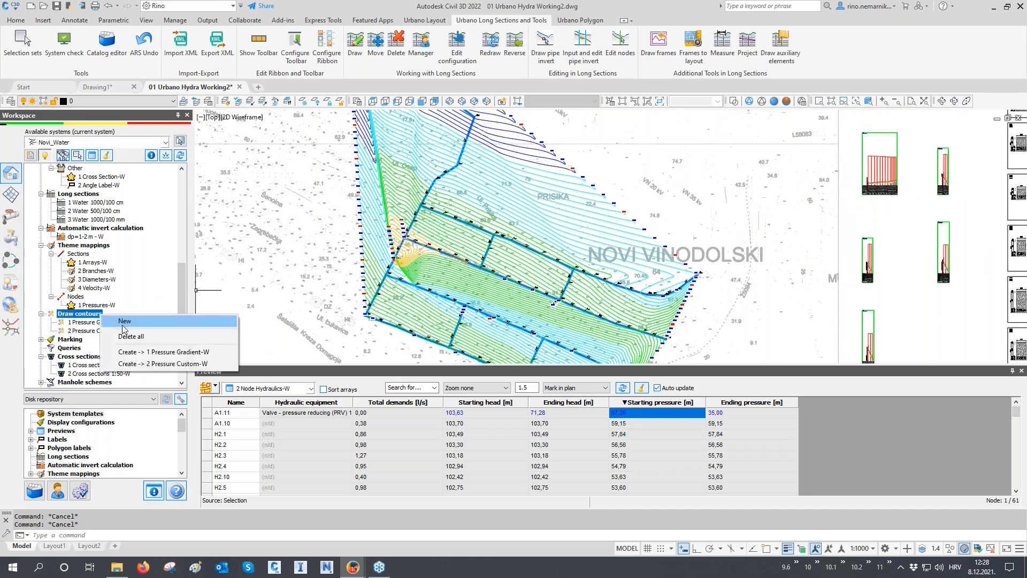
pyautogui.click(124, 323)
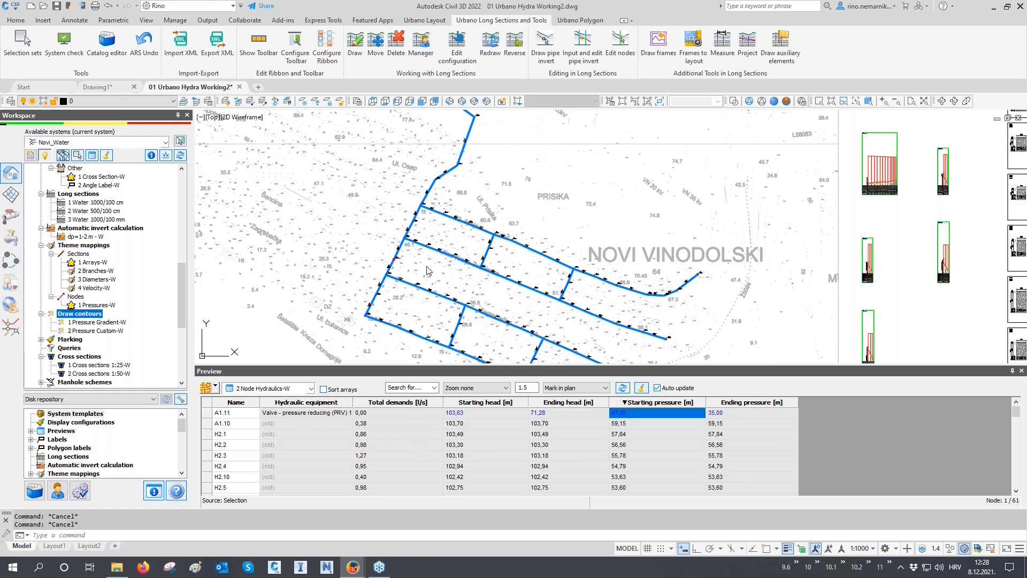
# - Limit the node hydraulics preview to the nodes of array H1
pyautogui.moveTo(431, 264); pyautogui.dragTo(431, 265, button='middle')
pyautogui.scroll(6, 400, 240)
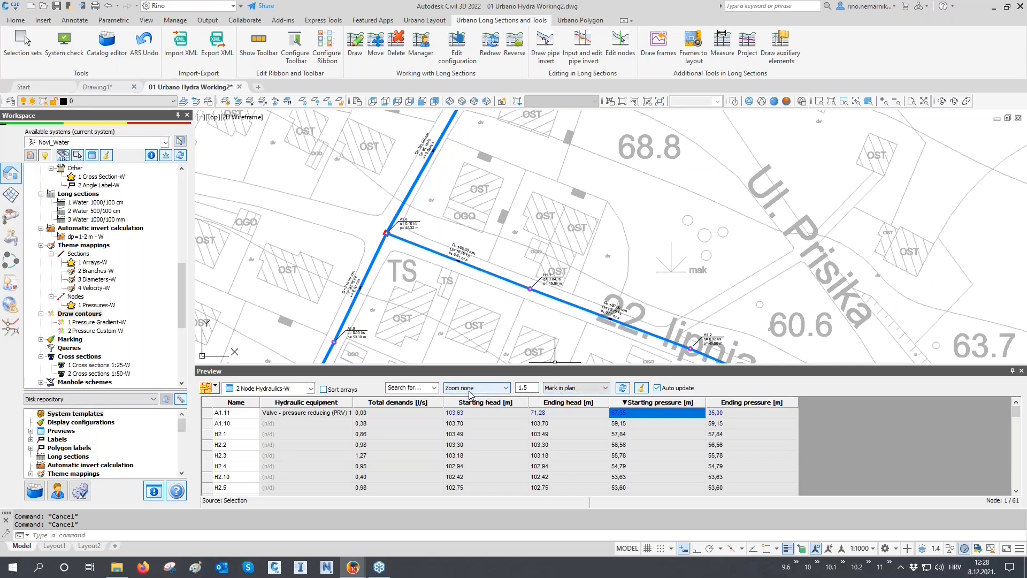
pyautogui.click(216, 388)
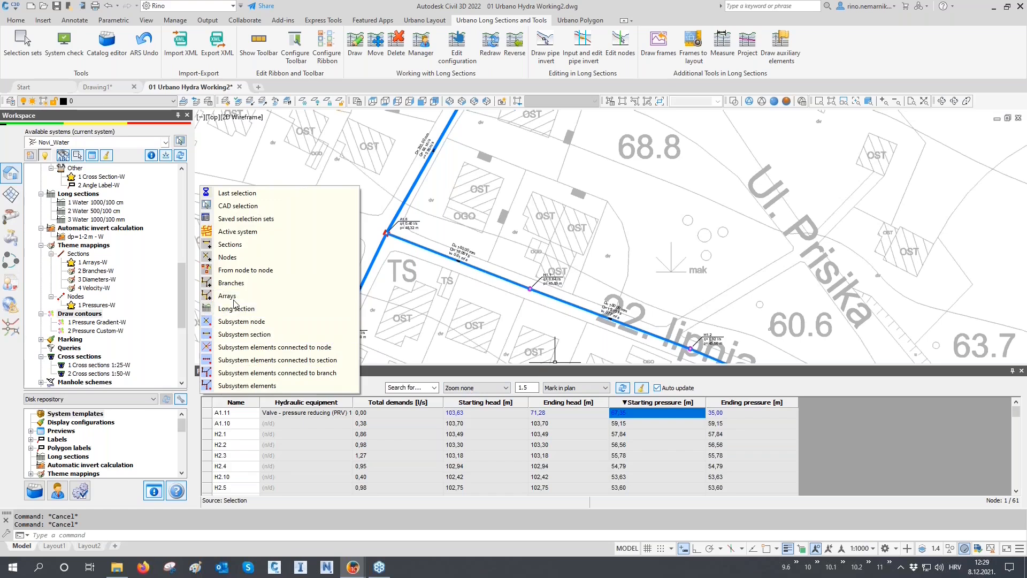
pyautogui.click(234, 298)
pyautogui.click(448, 277)
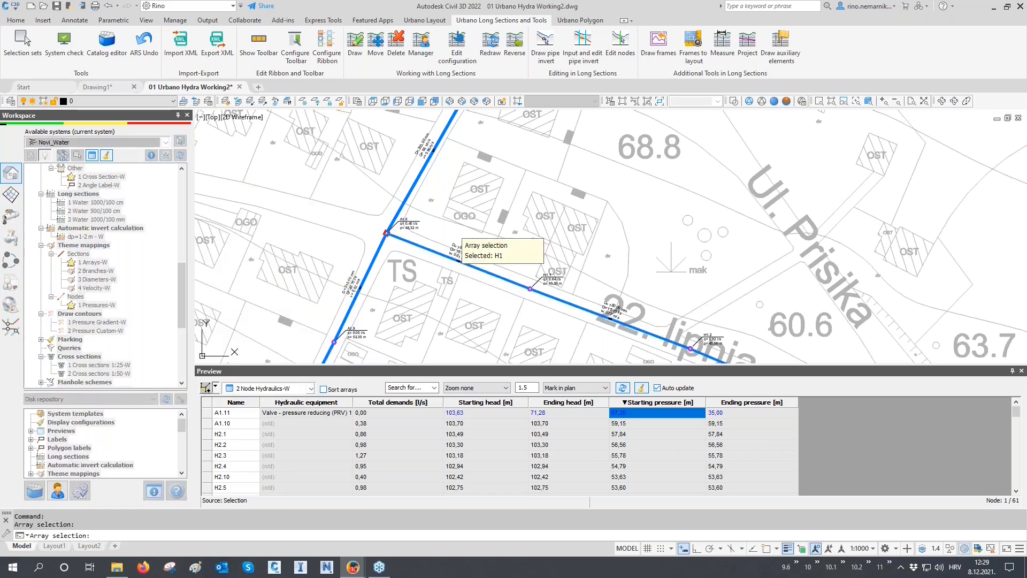
# - Make the preview zoom to plan and locate nodes H1.1 and A1.8 in the drawing
pyautogui.click(473, 387)
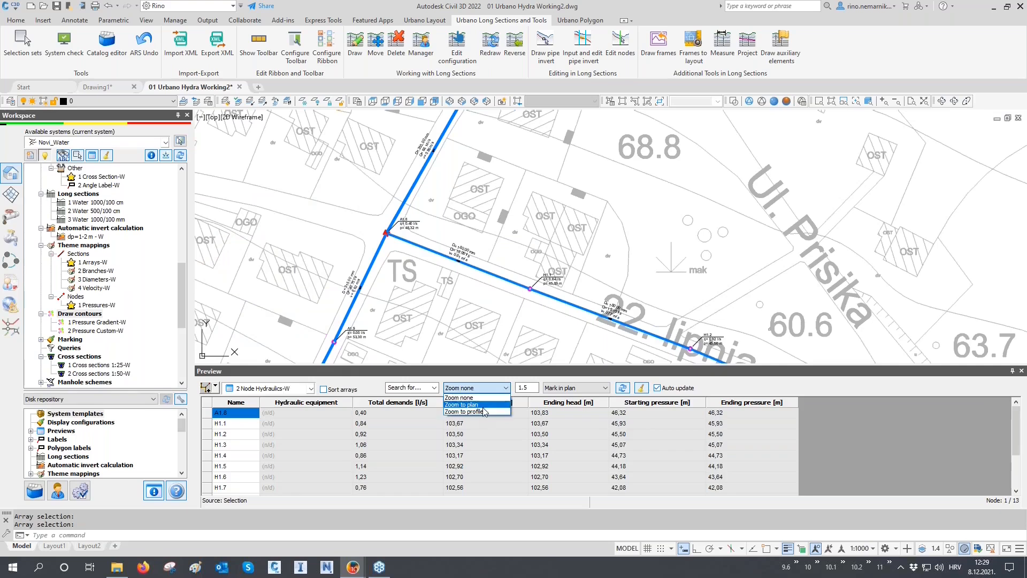
pyautogui.click(483, 405)
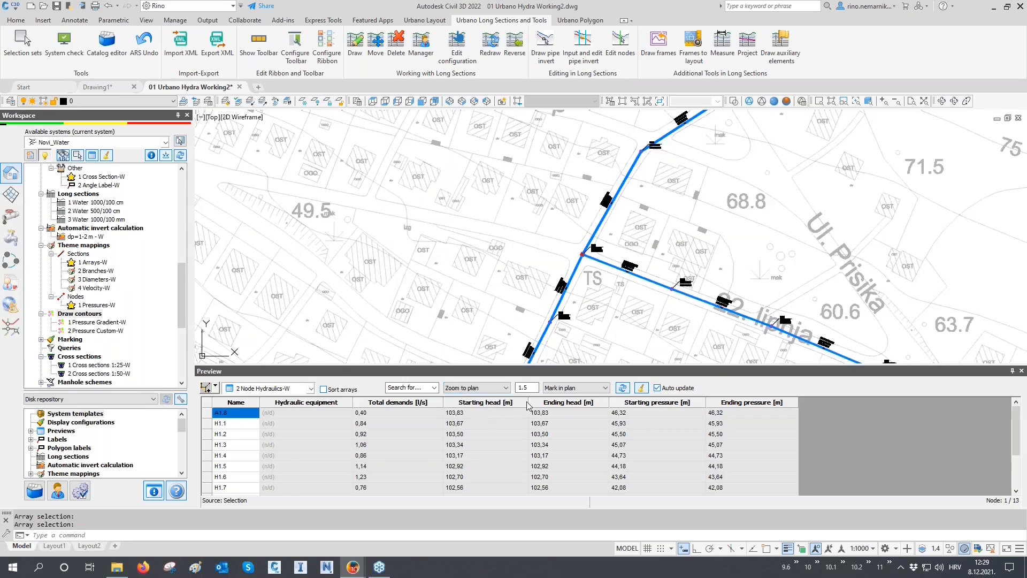
pyautogui.click(232, 424)
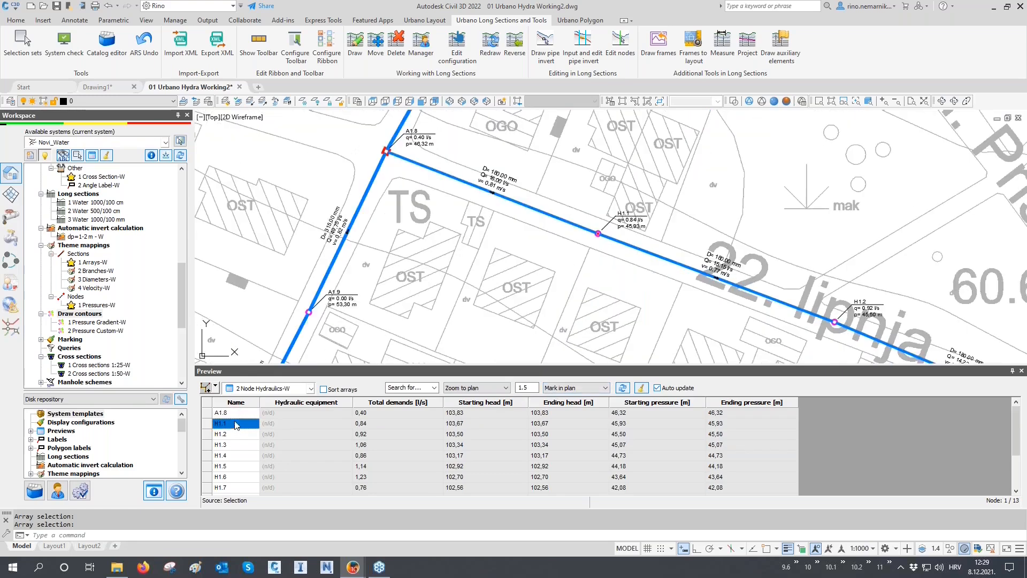
pyautogui.click(237, 414)
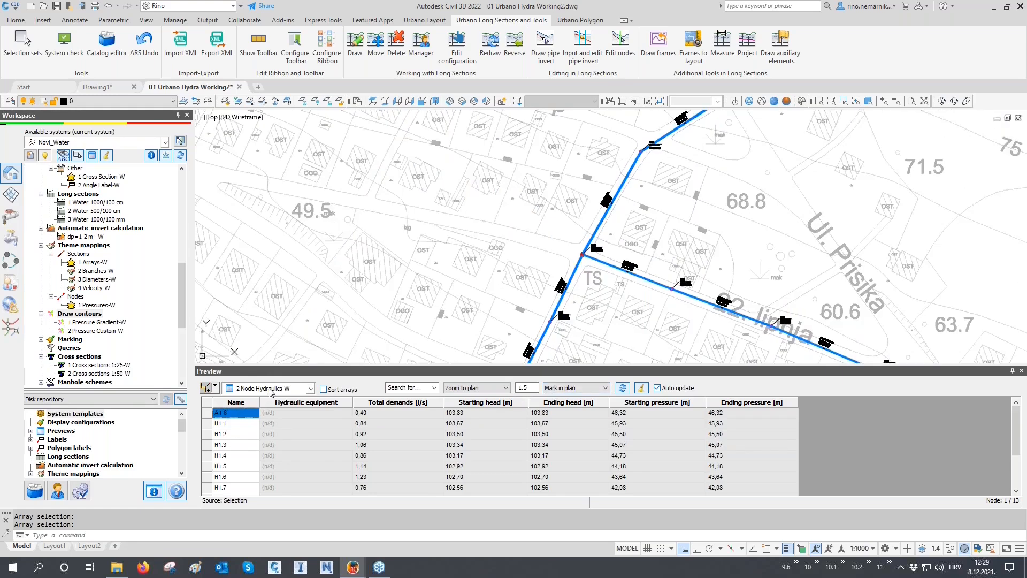
# - Switch the preview to 3 Section Hydraulics-W with sorted arrays, and inspect sections S14 to S17 in plan, including the pressures of S17
pyautogui.click(271, 390)
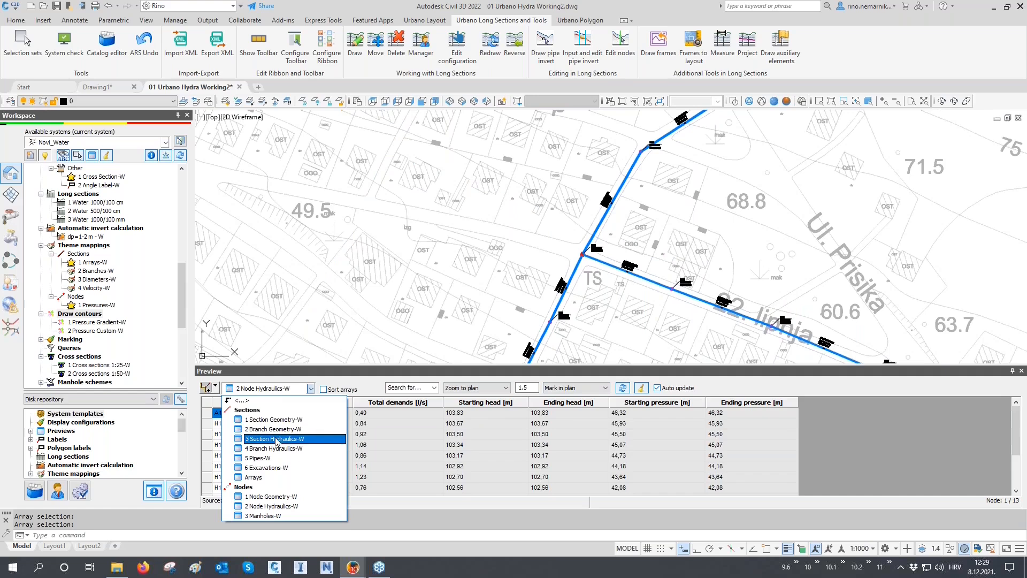
pyautogui.click(276, 439)
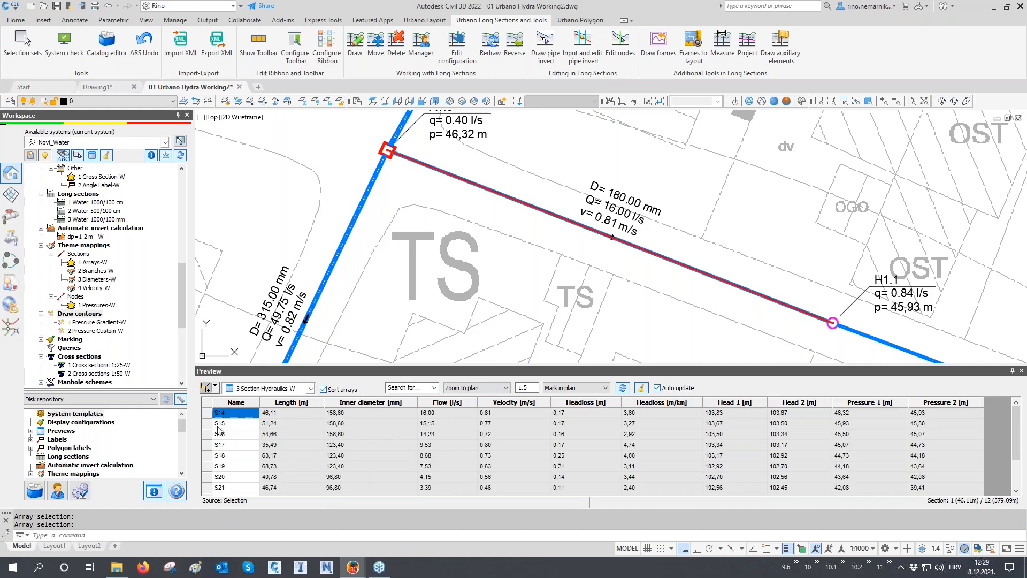
pyautogui.click(208, 413)
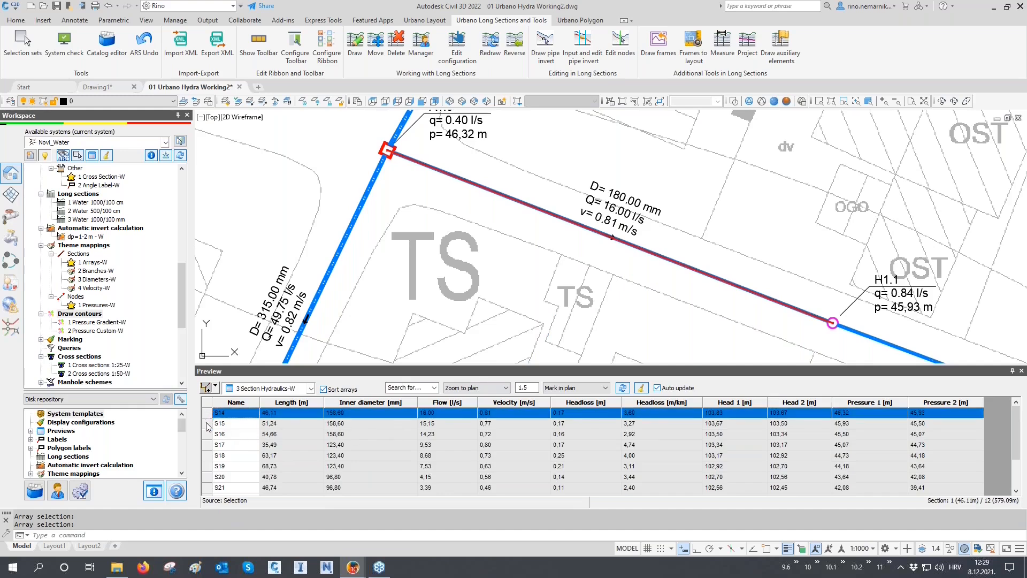
pyautogui.click(208, 423)
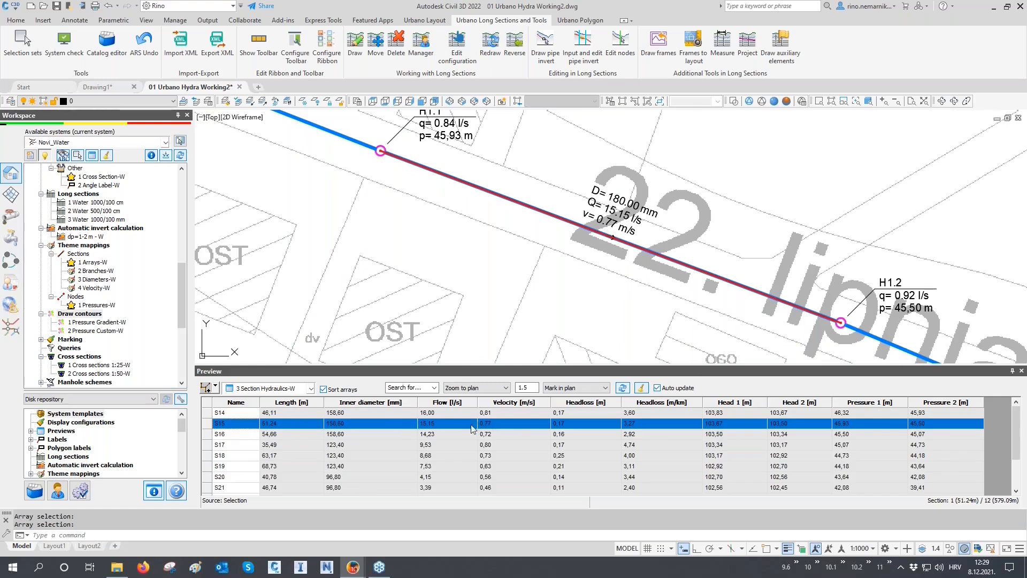
pyautogui.click(205, 435)
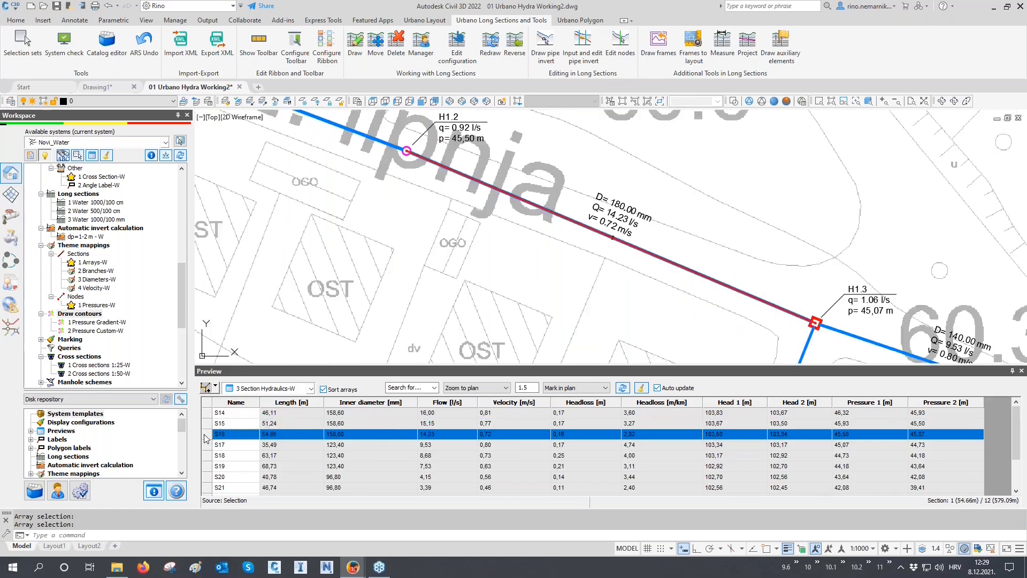
pyautogui.click(206, 446)
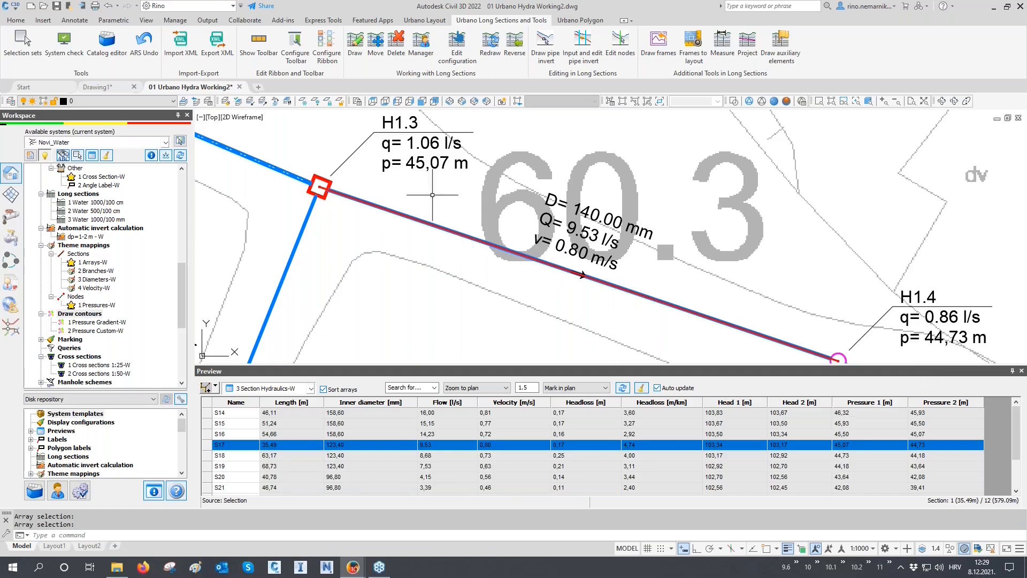
pyautogui.click(869, 445)
pyautogui.moveTo(897, 447); pyautogui.dragTo(920, 447)
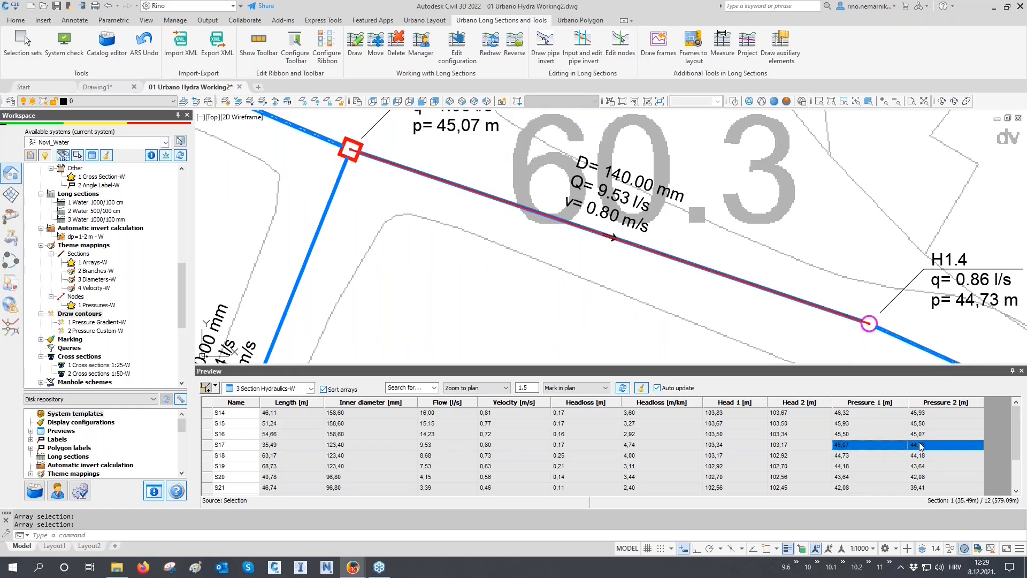